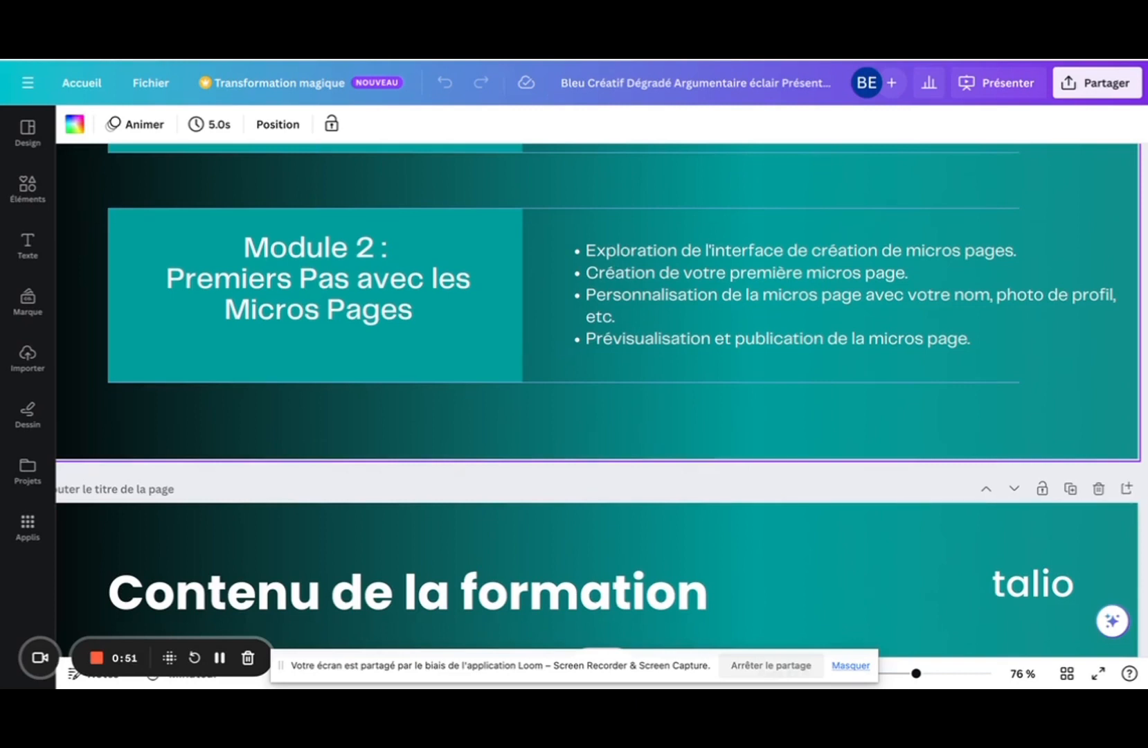
Switch to the Talio tab and go from Tableau de bord to Réducteur de liens.
click(533, 61)
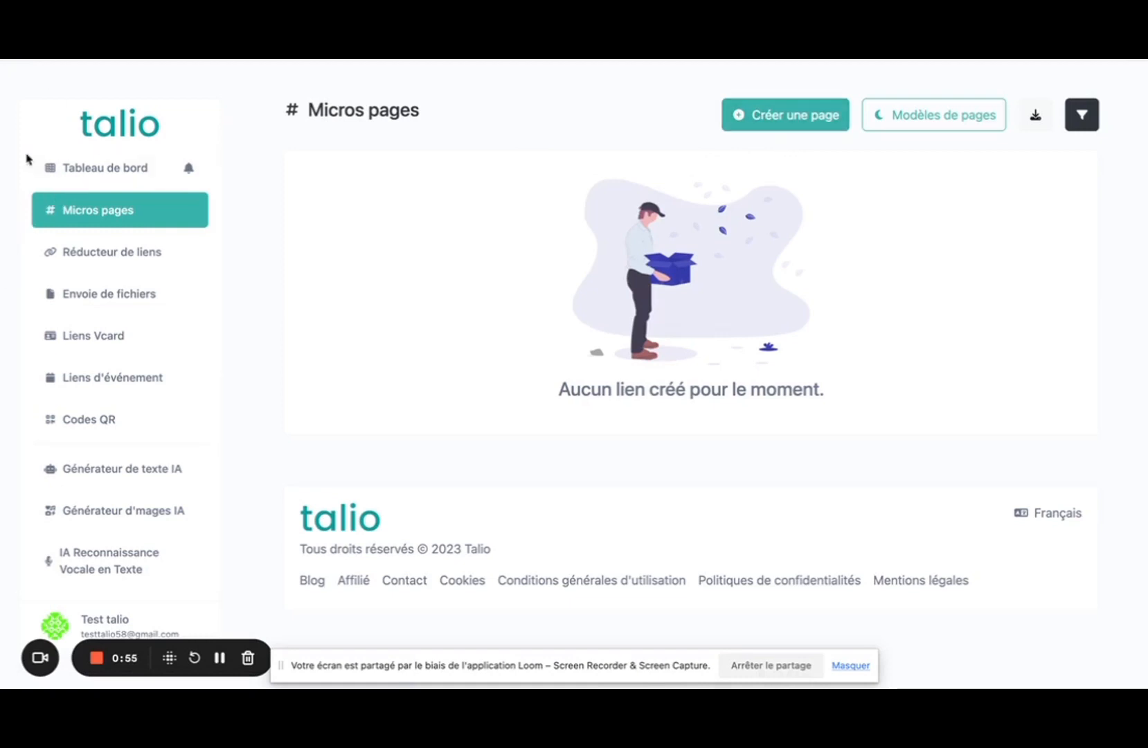
click(84, 174)
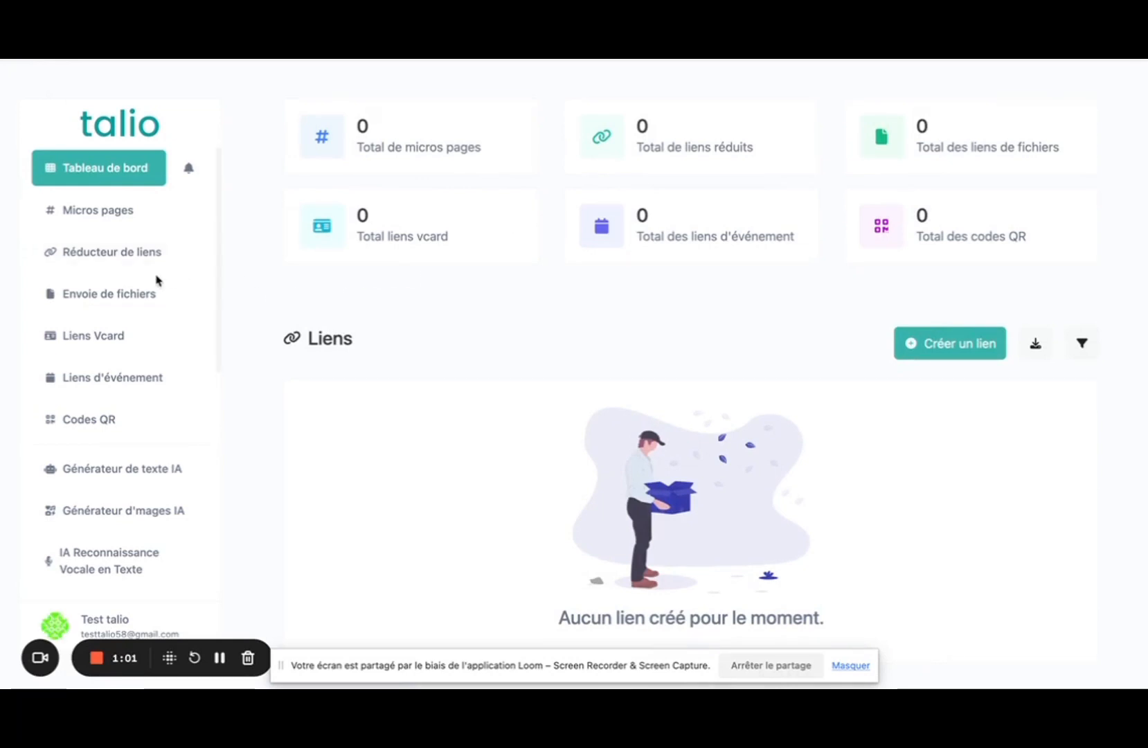
click(108, 262)
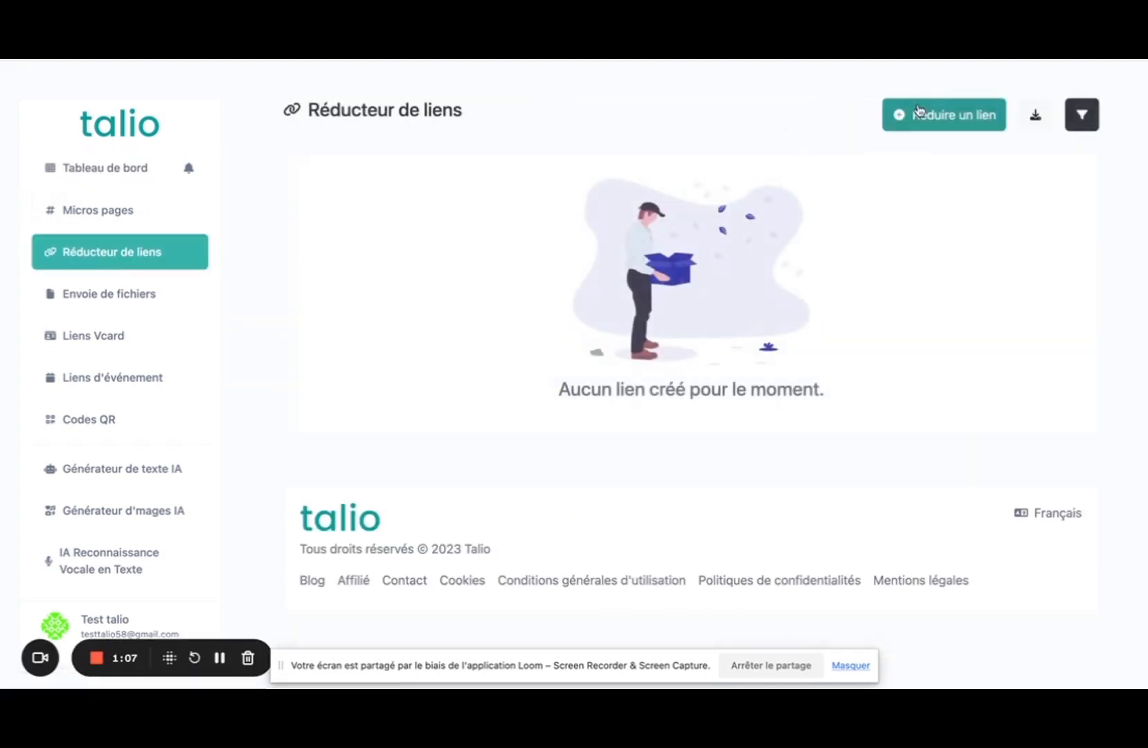
Open the Réduire un lien form, focus its empty Long URL field, then close it.
click(918, 109)
click(424, 345)
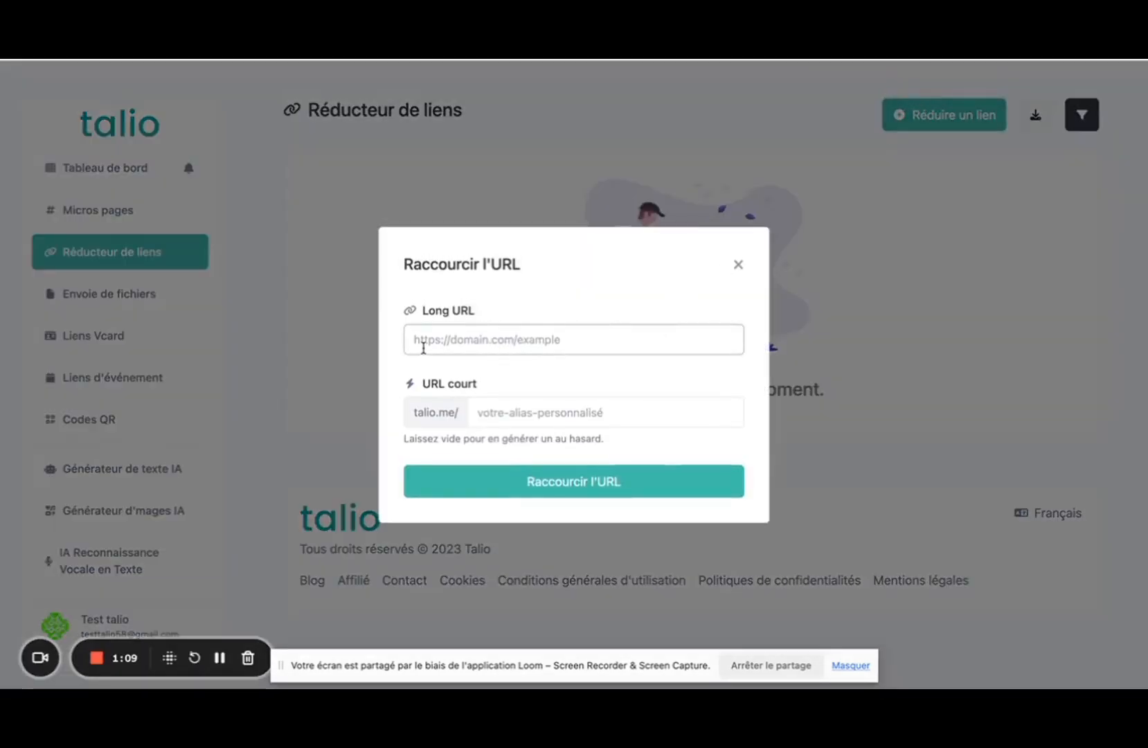
click(736, 266)
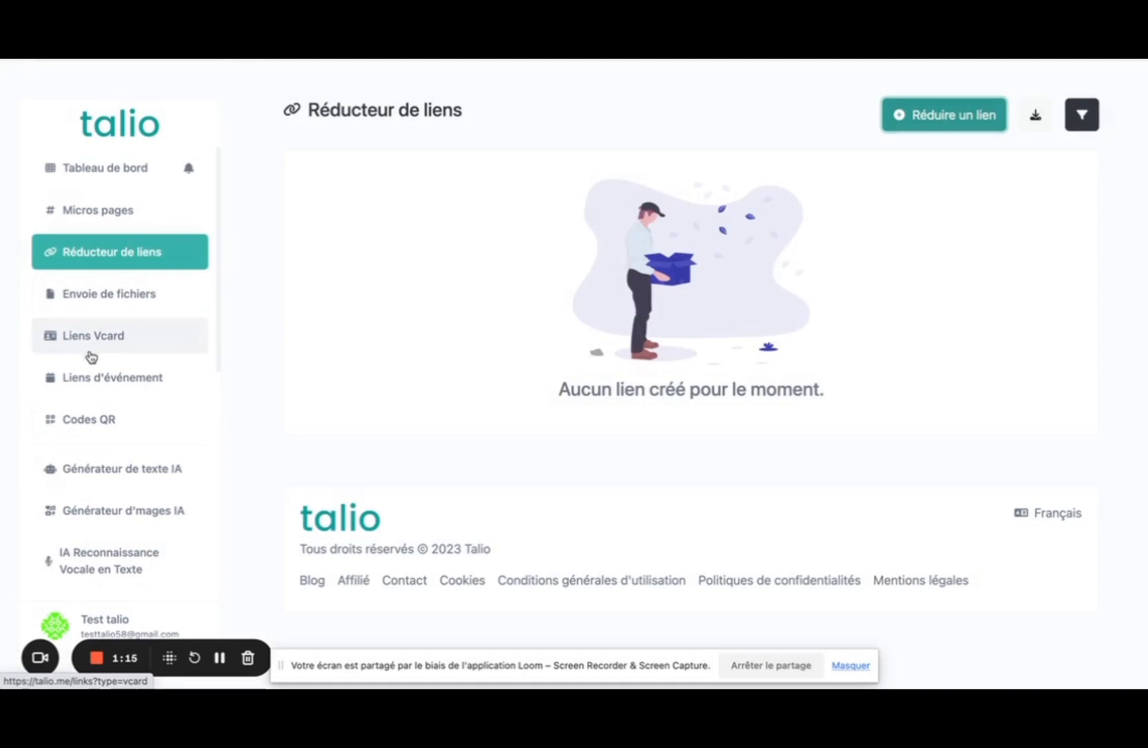
Scroll the sidebar menu and open Micros pages, which still lists no pages.
scroll(103, 391, down, 5)
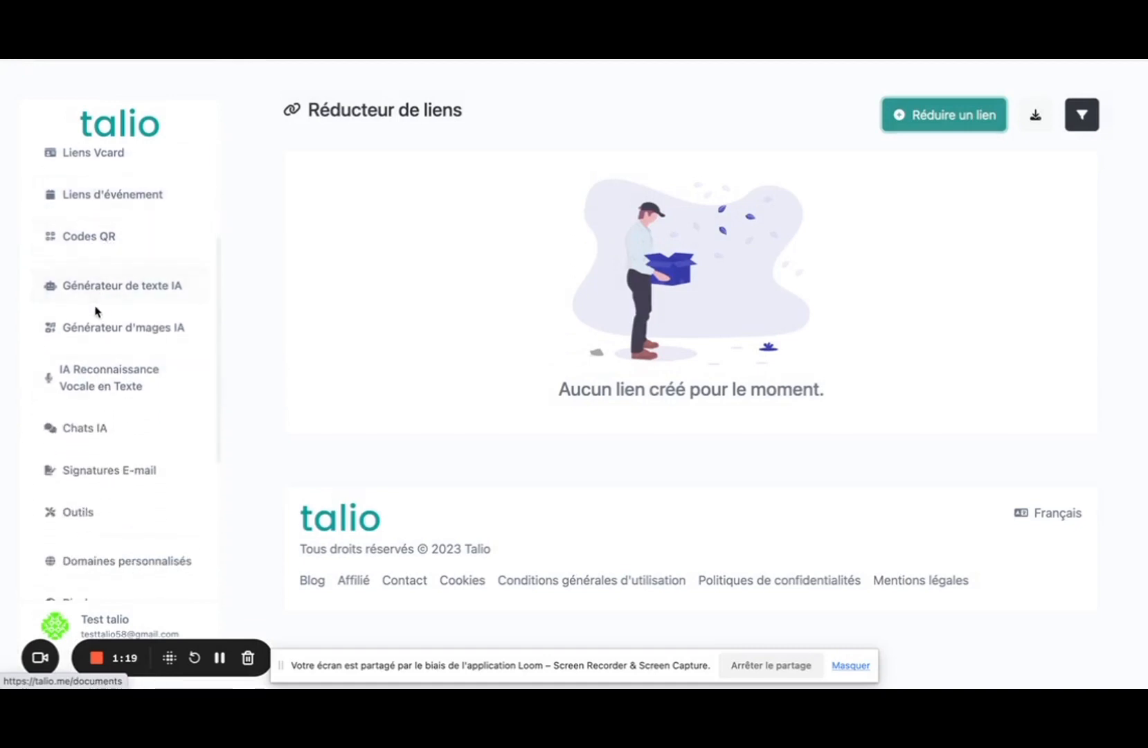
scroll(104, 297, down, 2)
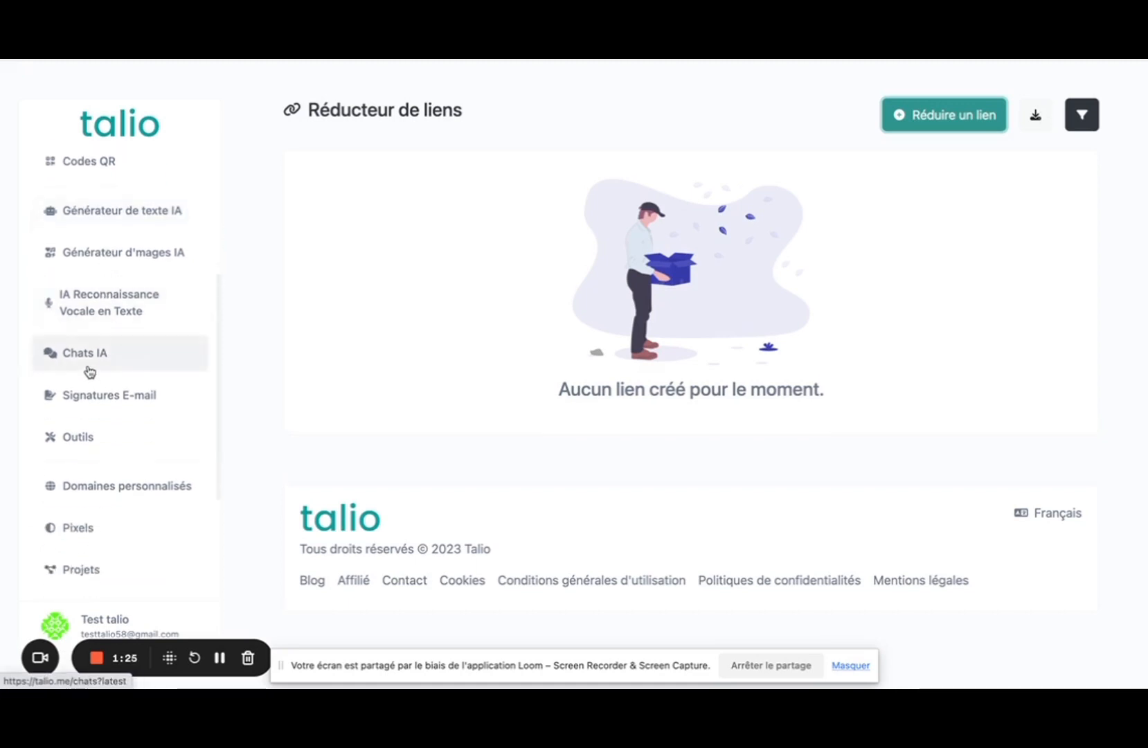
scroll(90, 406, down, 2)
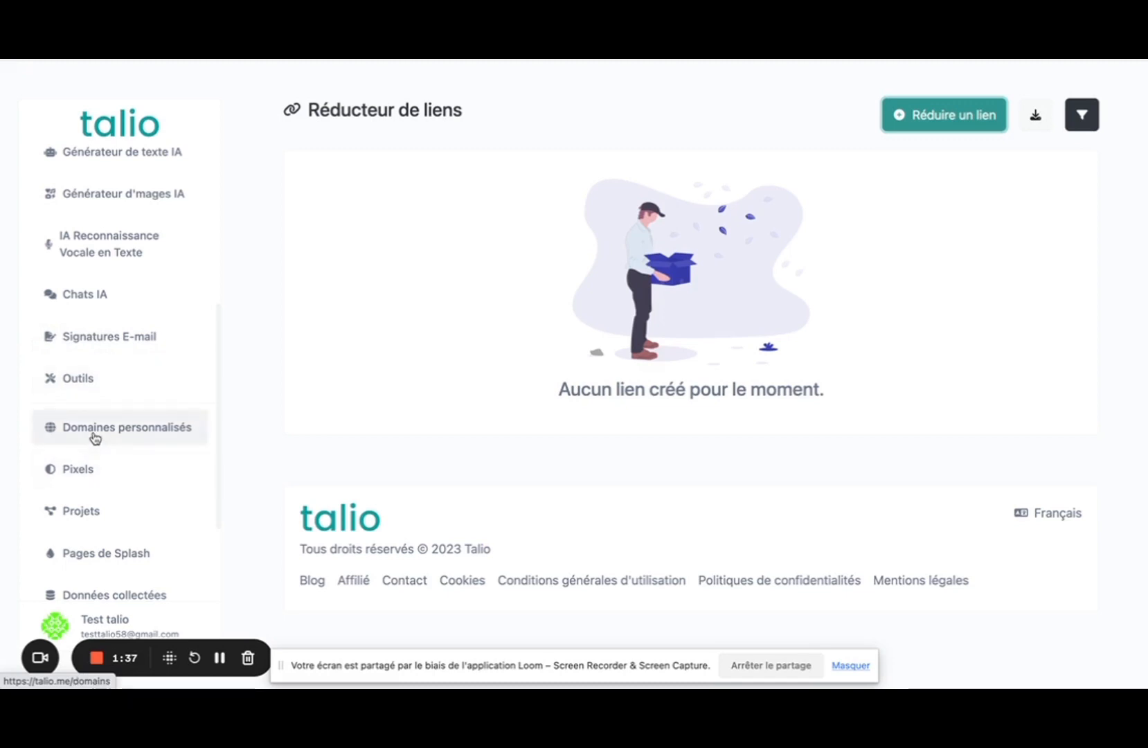
scroll(96, 437, down, 2)
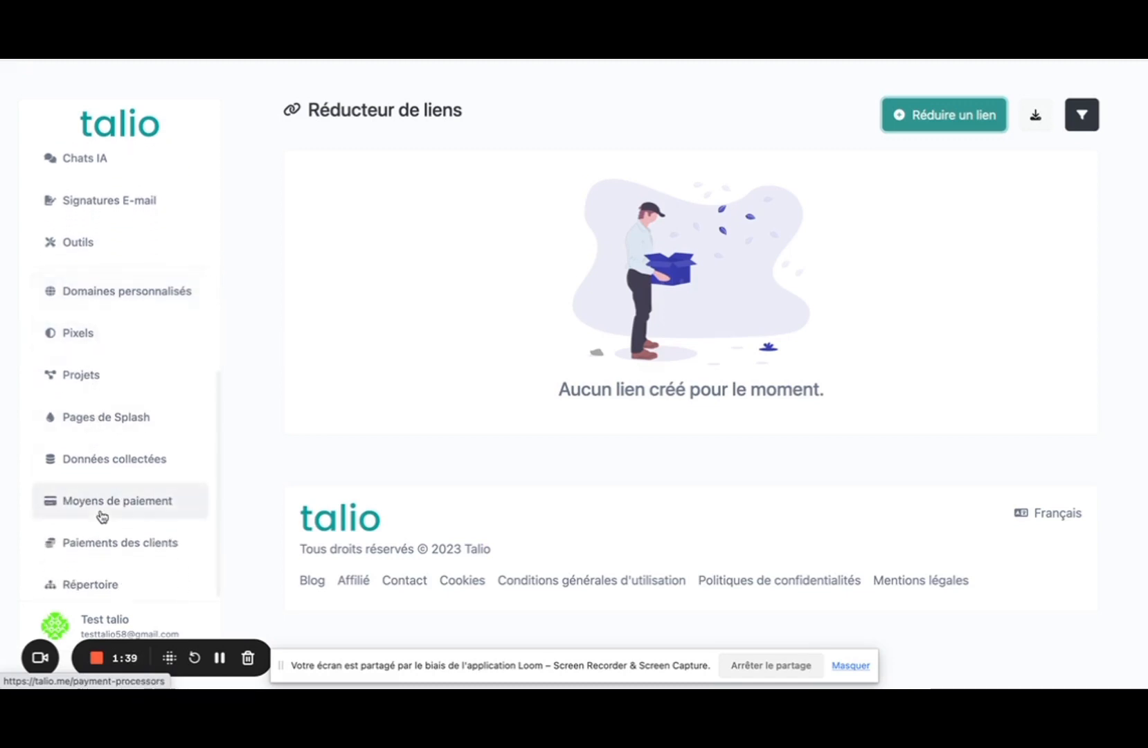
scroll(102, 516, down, 1)
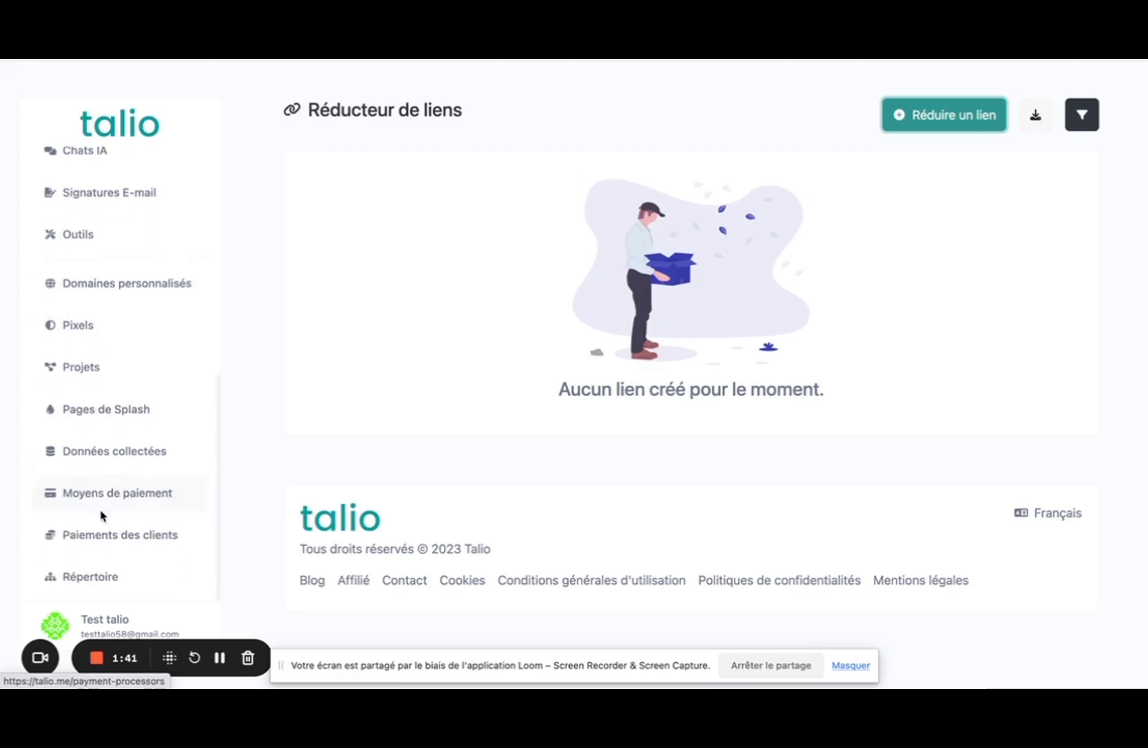
scroll(118, 400, up, 7)
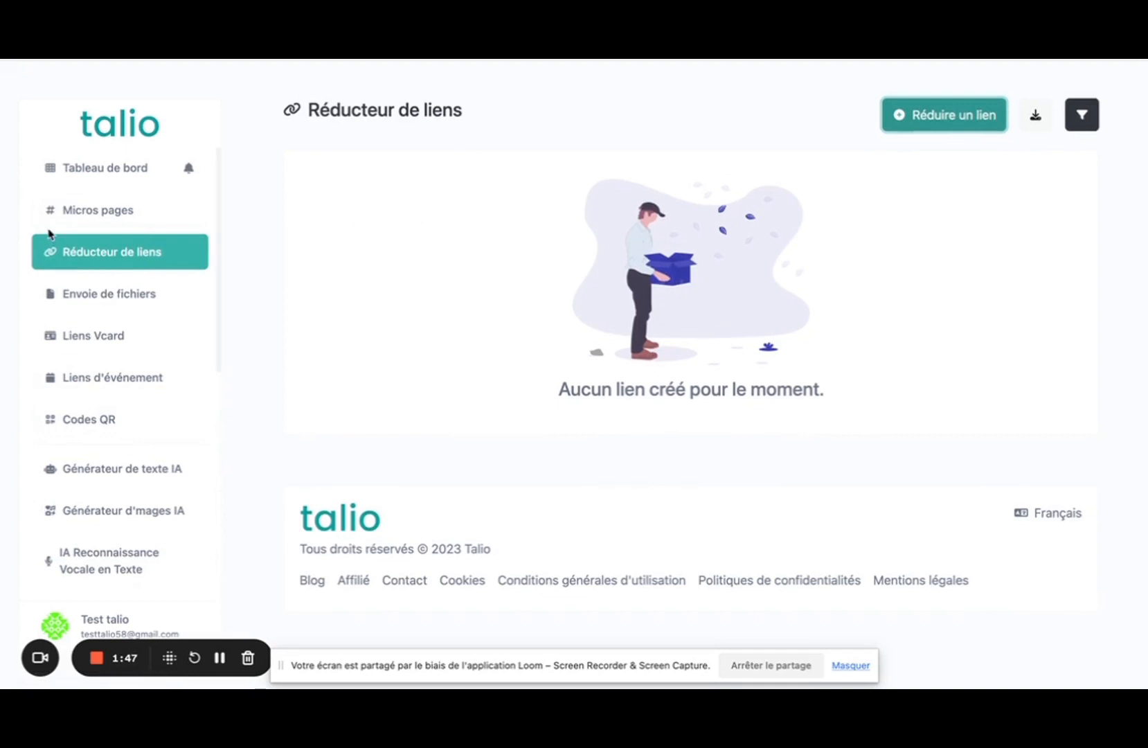
click(69, 211)
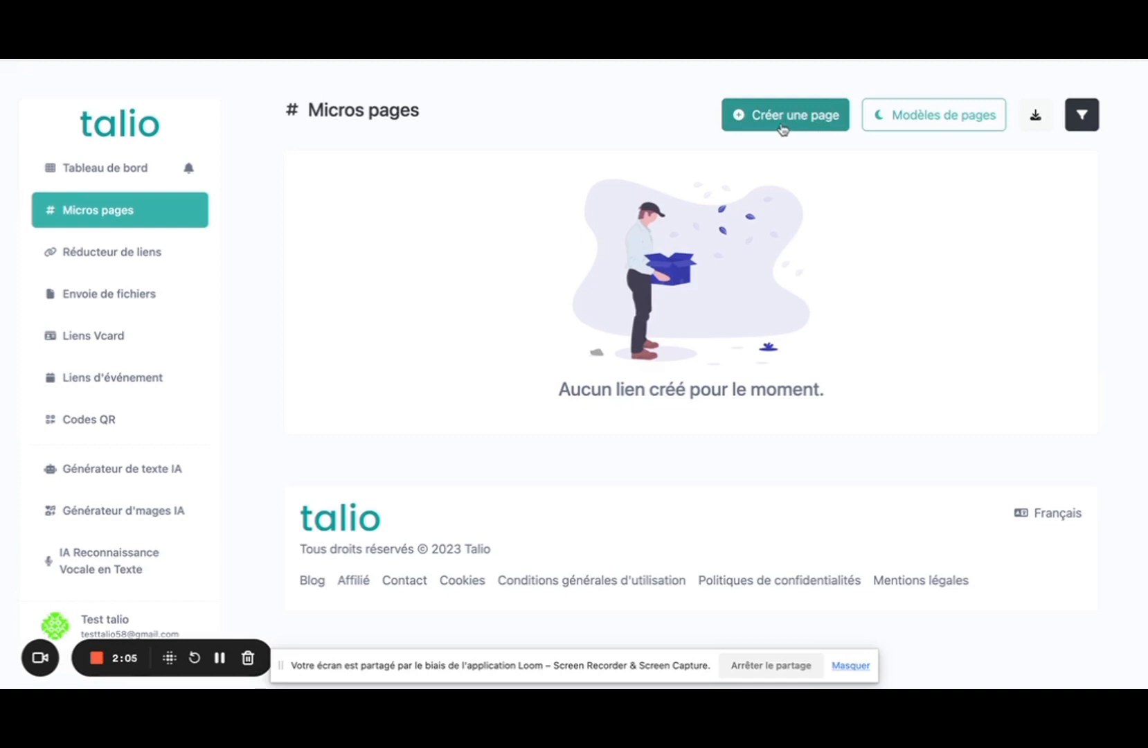
Create a new micro page with the short URL alias 'ronald' (talio.me/ronald).
click(783, 127)
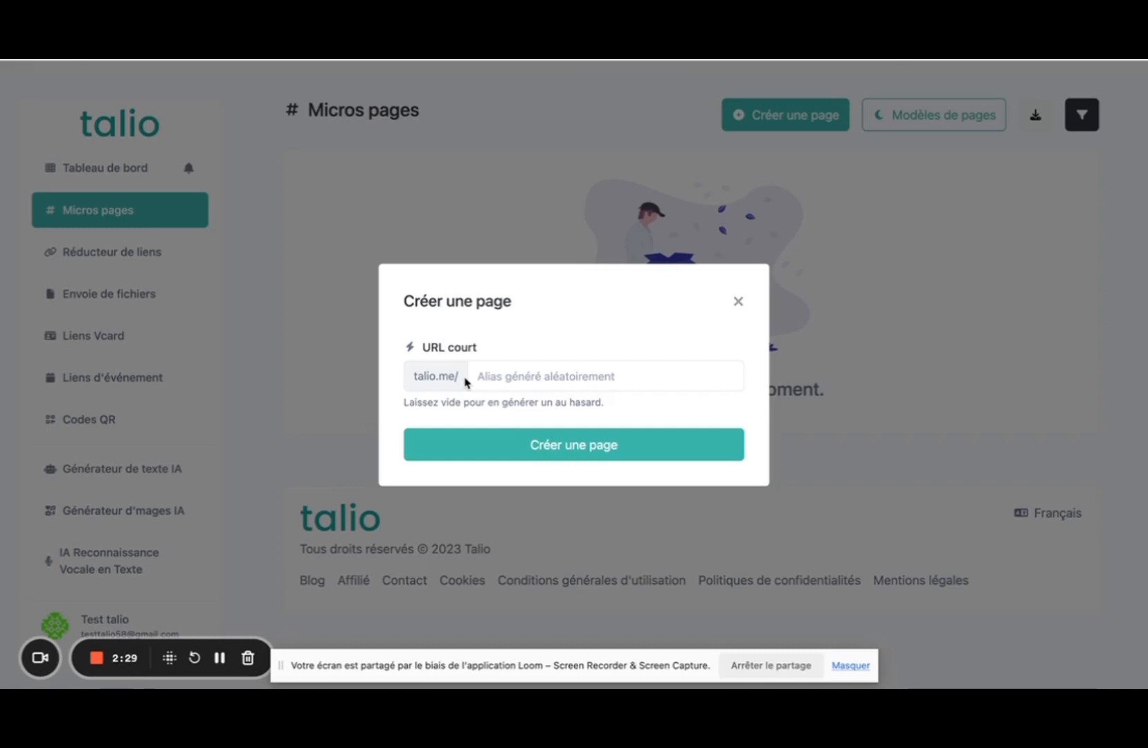
click(502, 379)
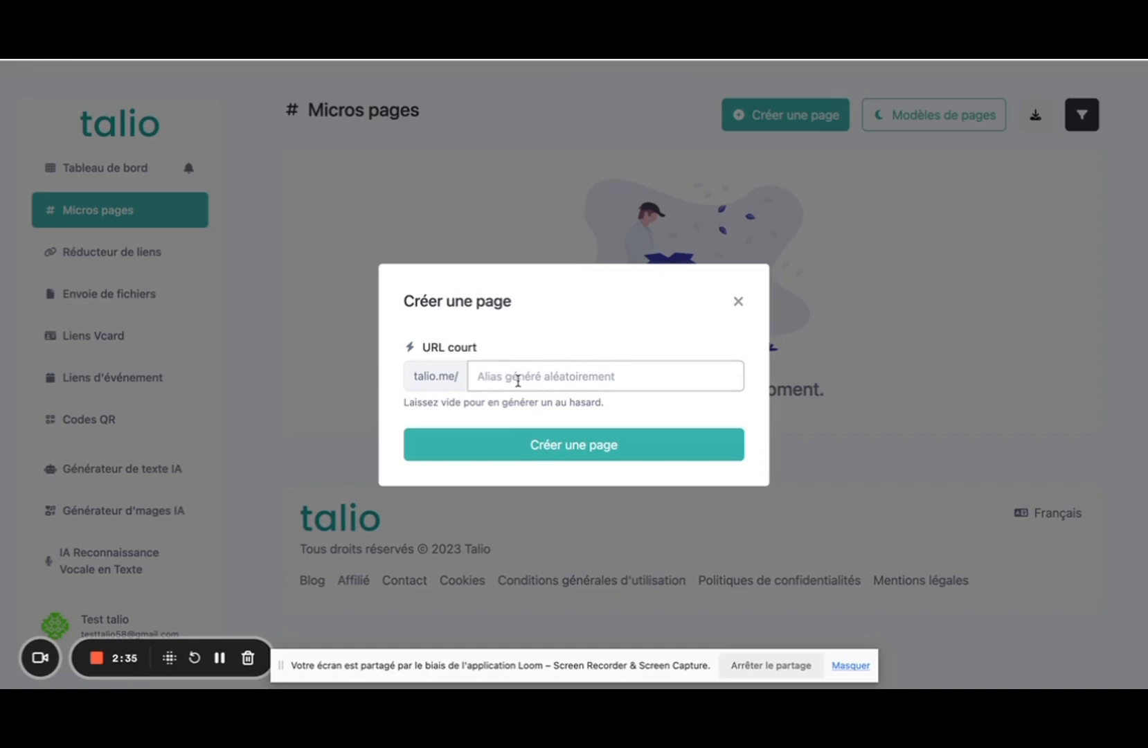
click(518, 381)
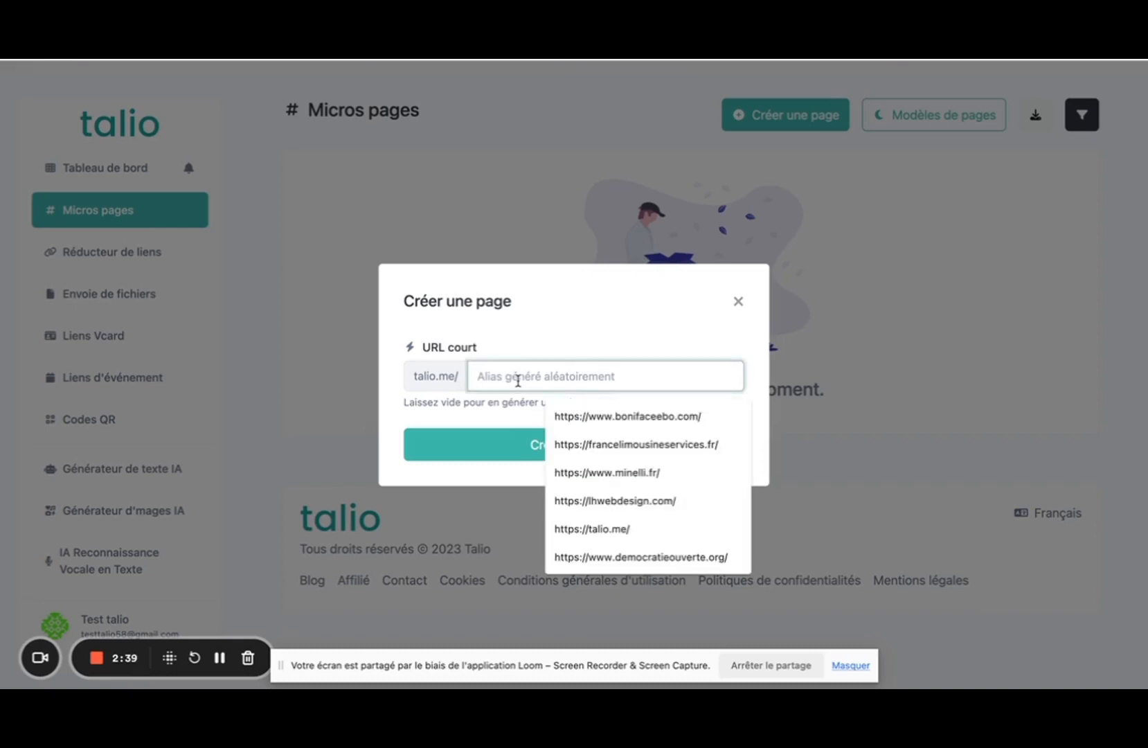
text(test1)
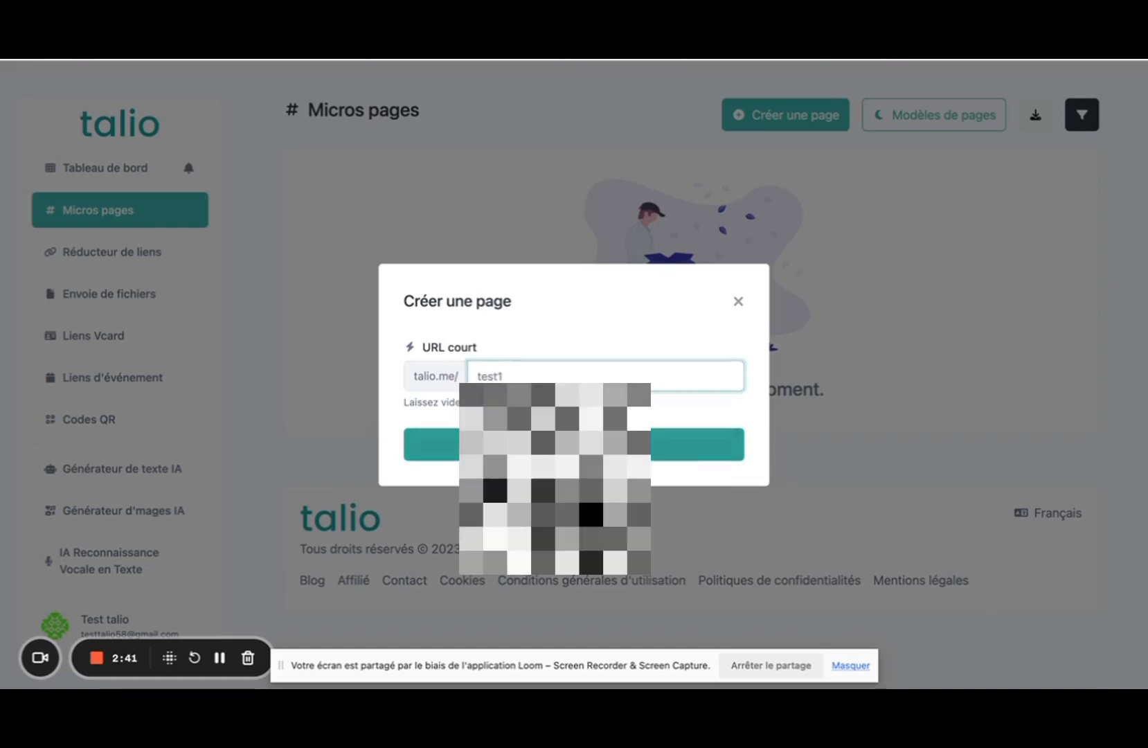
key(BackSpace)
key(BackSpace)
key(BackSpace)
key(BackSpace)
key(BackSpace)
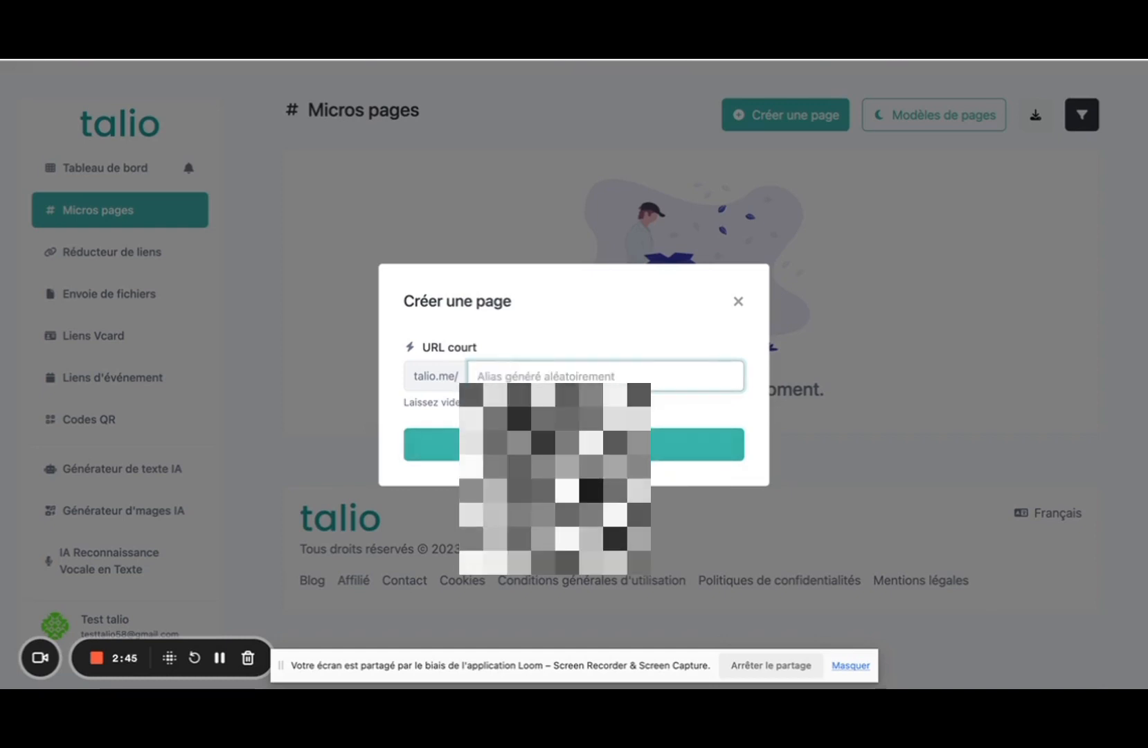
text(ronald)
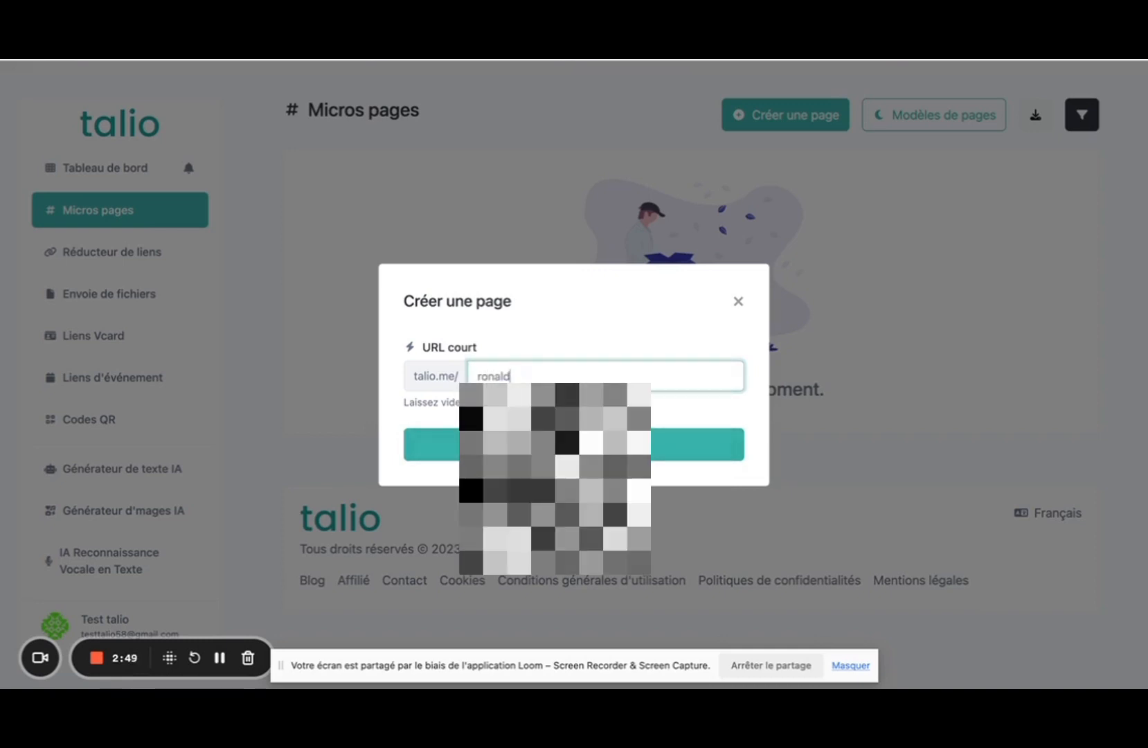
click(541, 441)
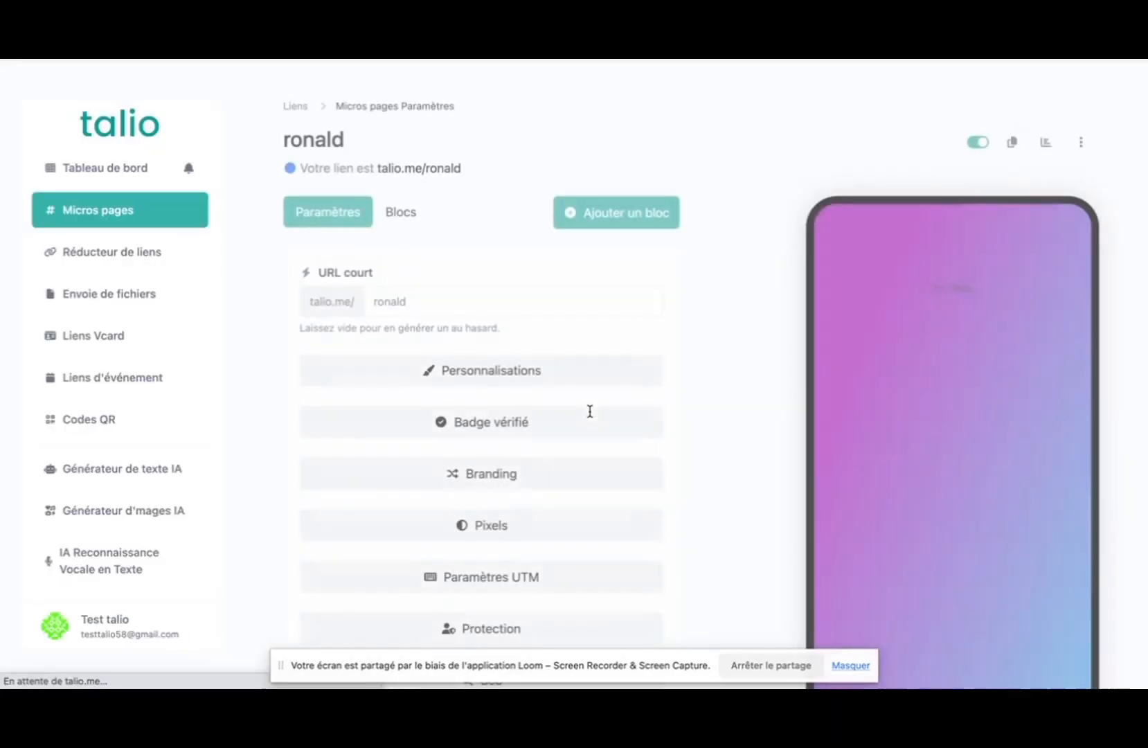
Scroll through the ronald page's Paramètres form and select its link talio.me/ronald.
scroll(687, 413, down, 5)
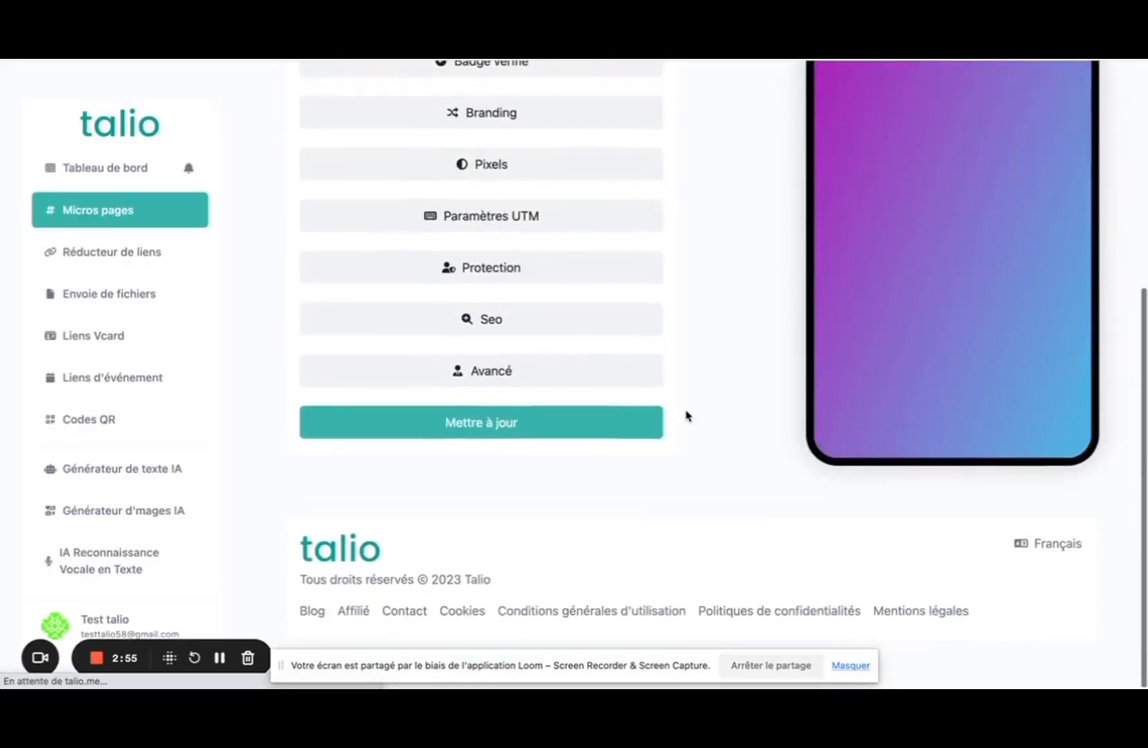
scroll(687, 415, down, 5)
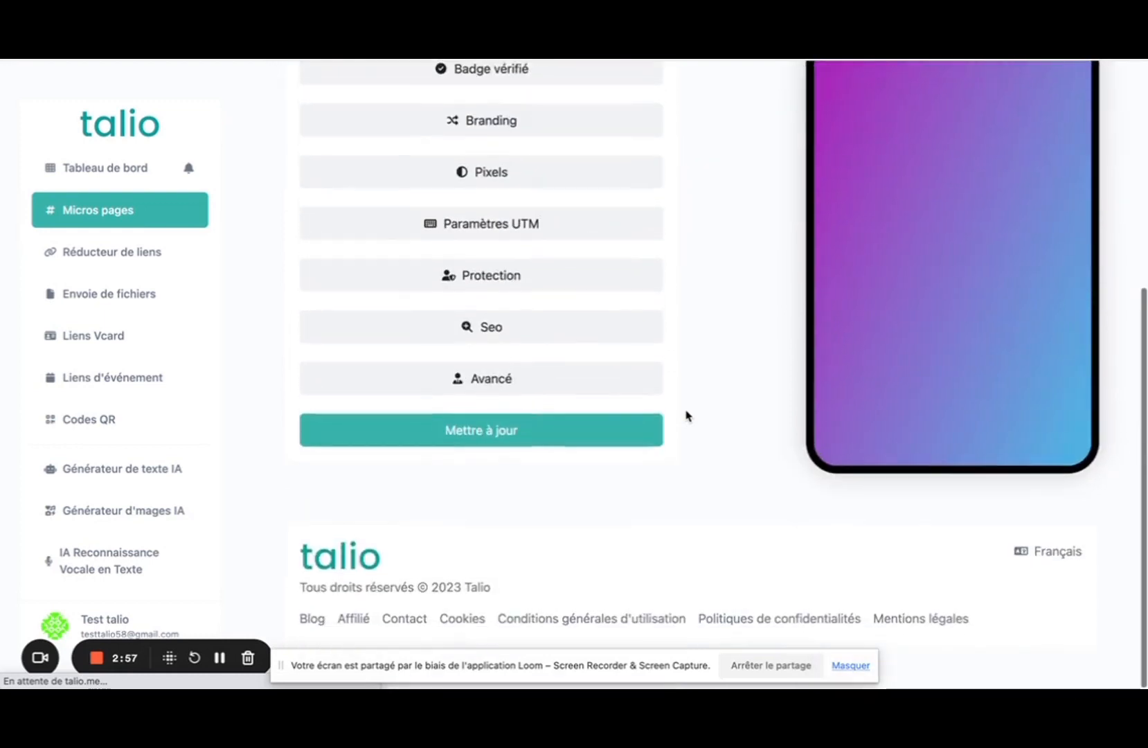
scroll(687, 416, up, 10)
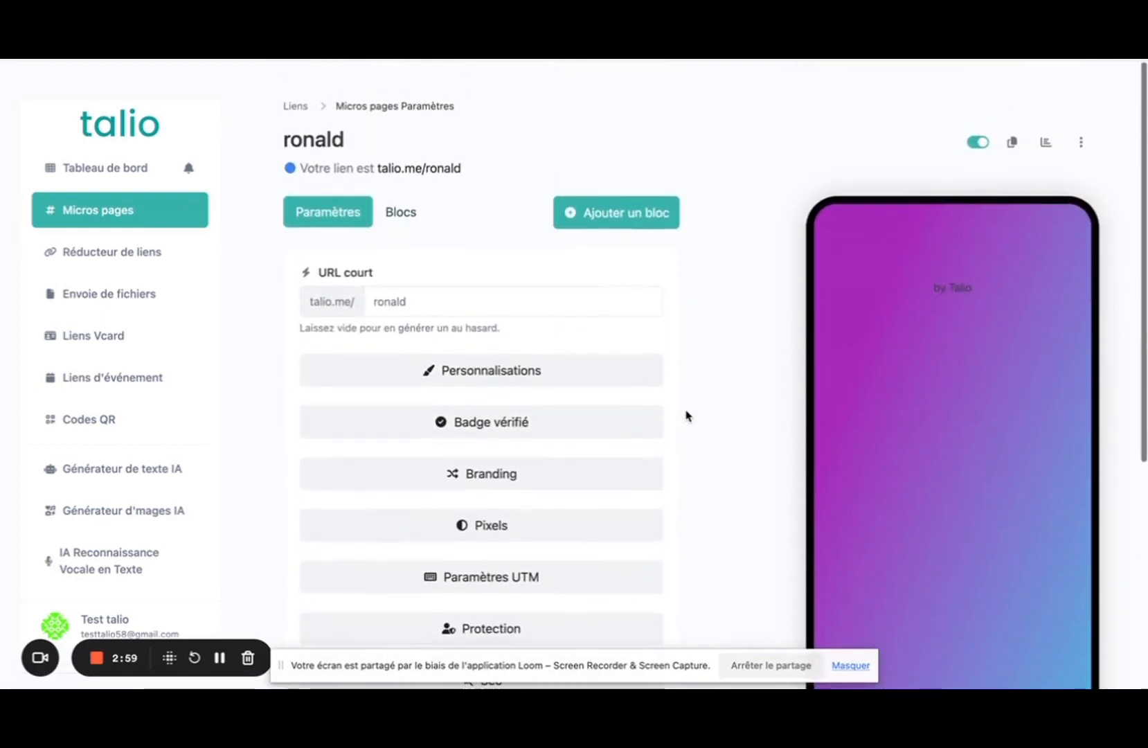
scroll(687, 416, down, 3)
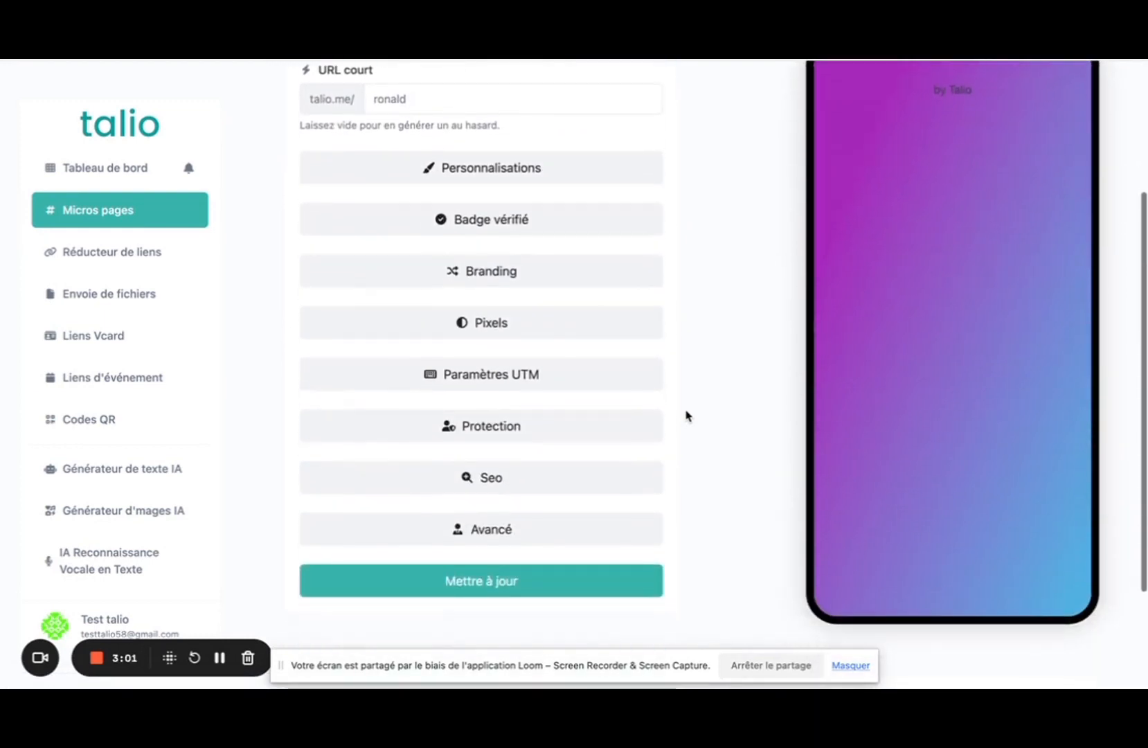
scroll(687, 415, down, 2)
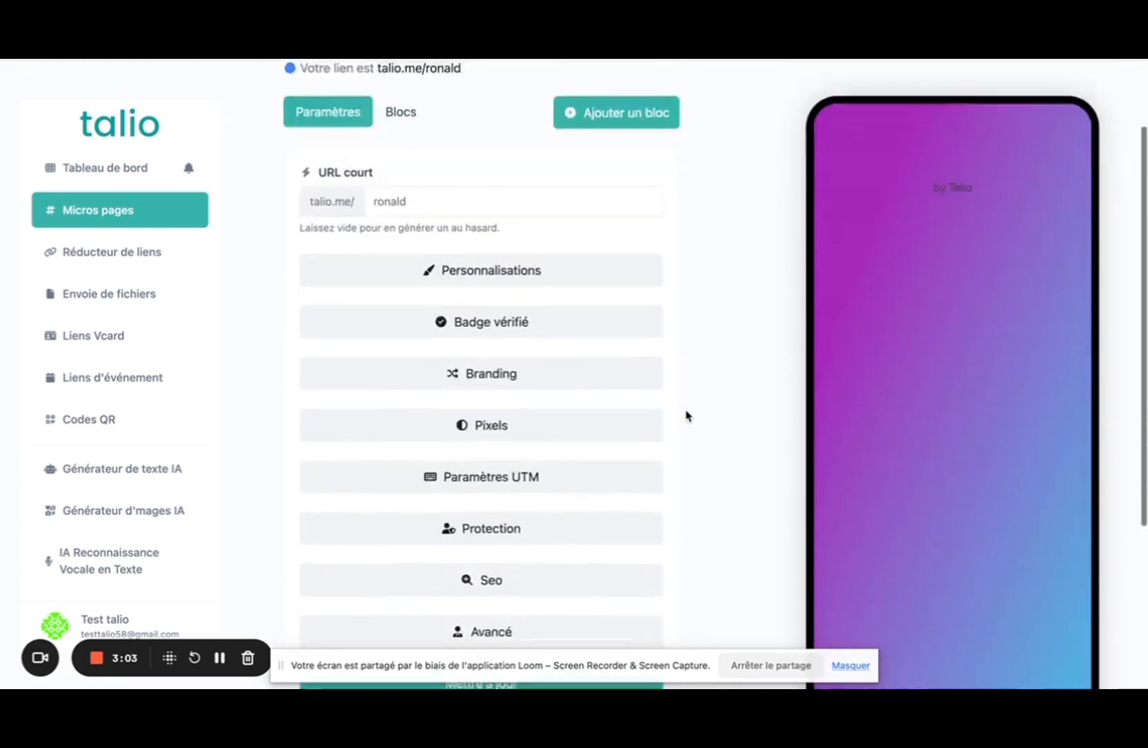
scroll(687, 416, down, 4)
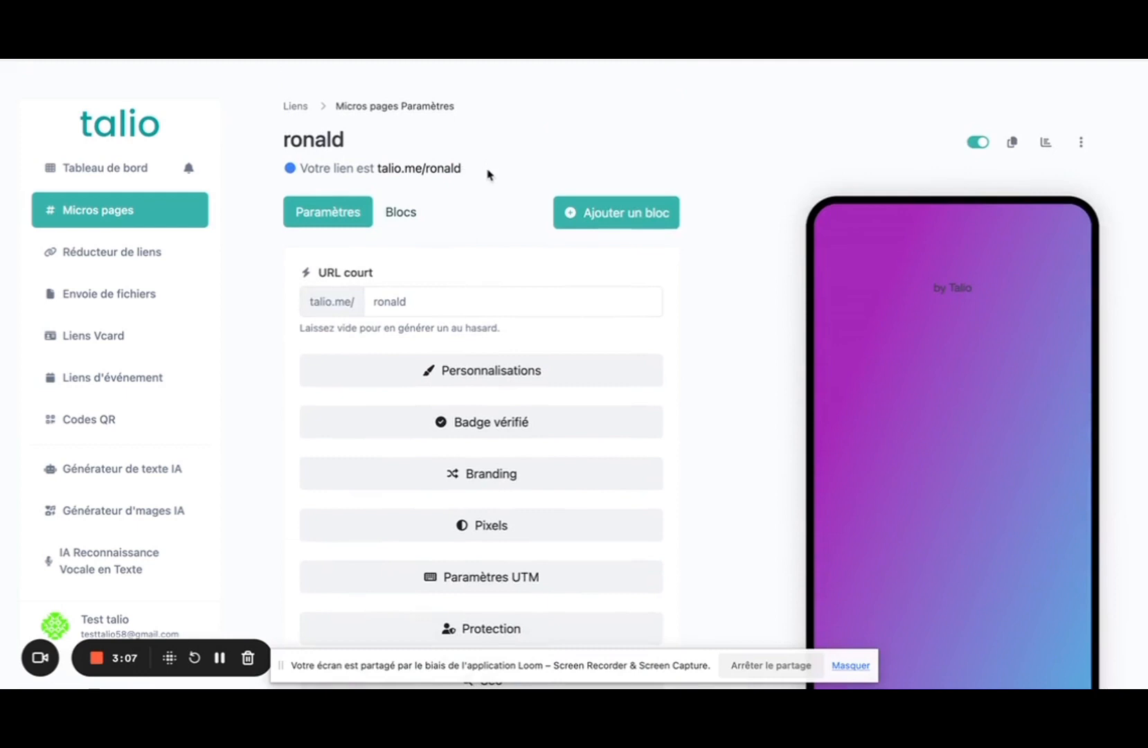
drag(464, 170, 378, 171)
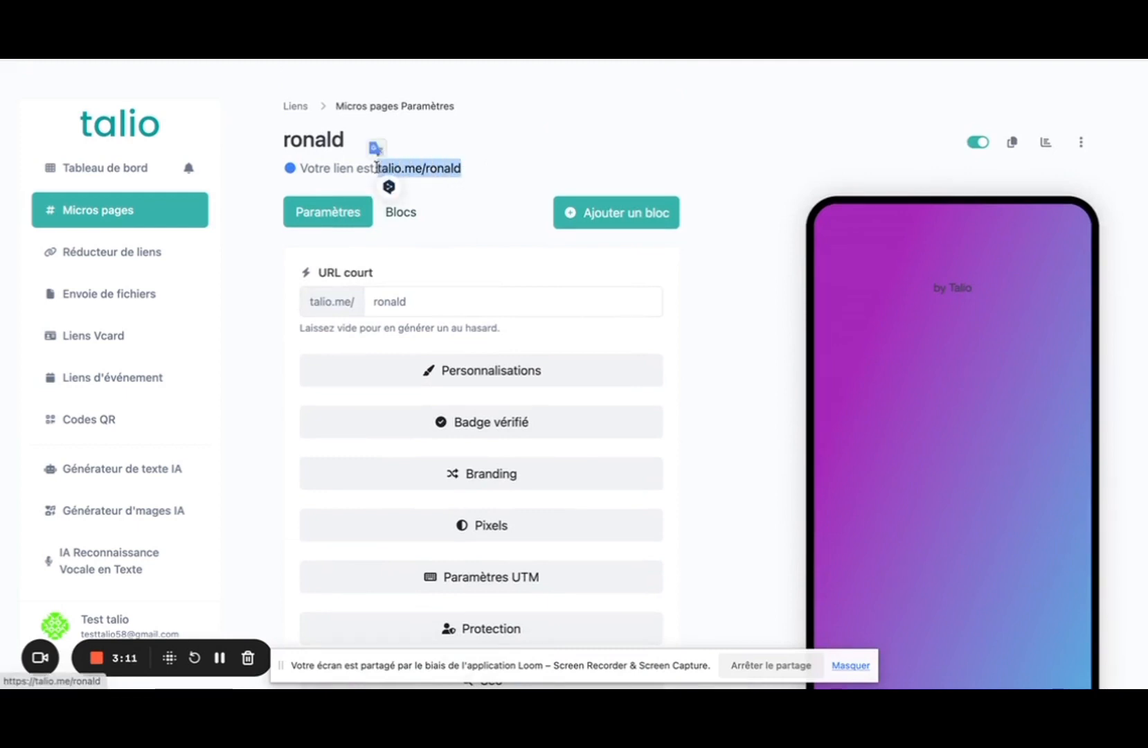
scroll(604, 144, down, 1)
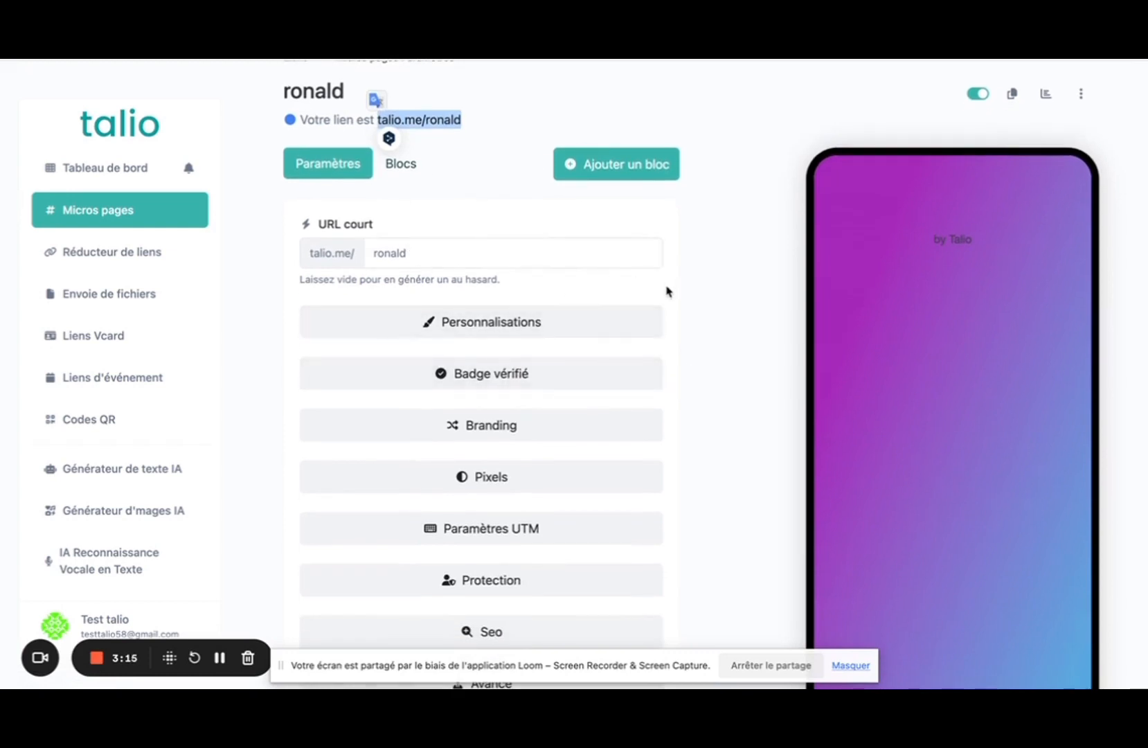
In Personnalisations, try the Gradients simples background swatches, ending on dark teal.
click(525, 325)
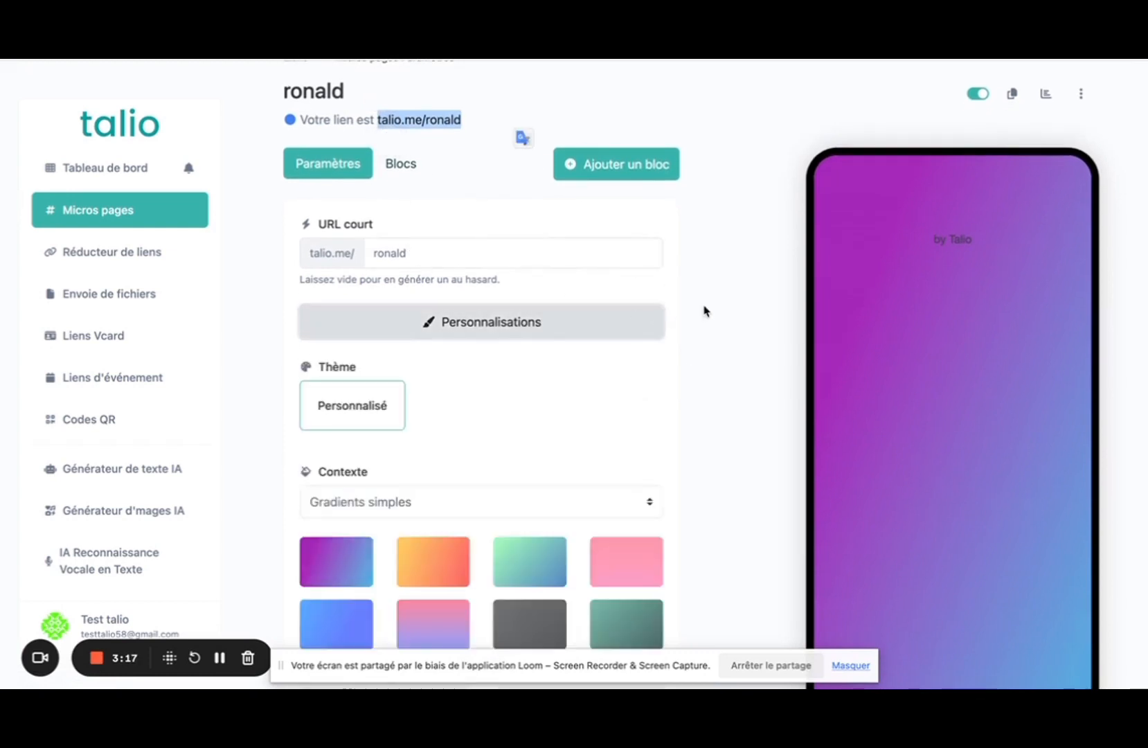
scroll(705, 311, down, 3)
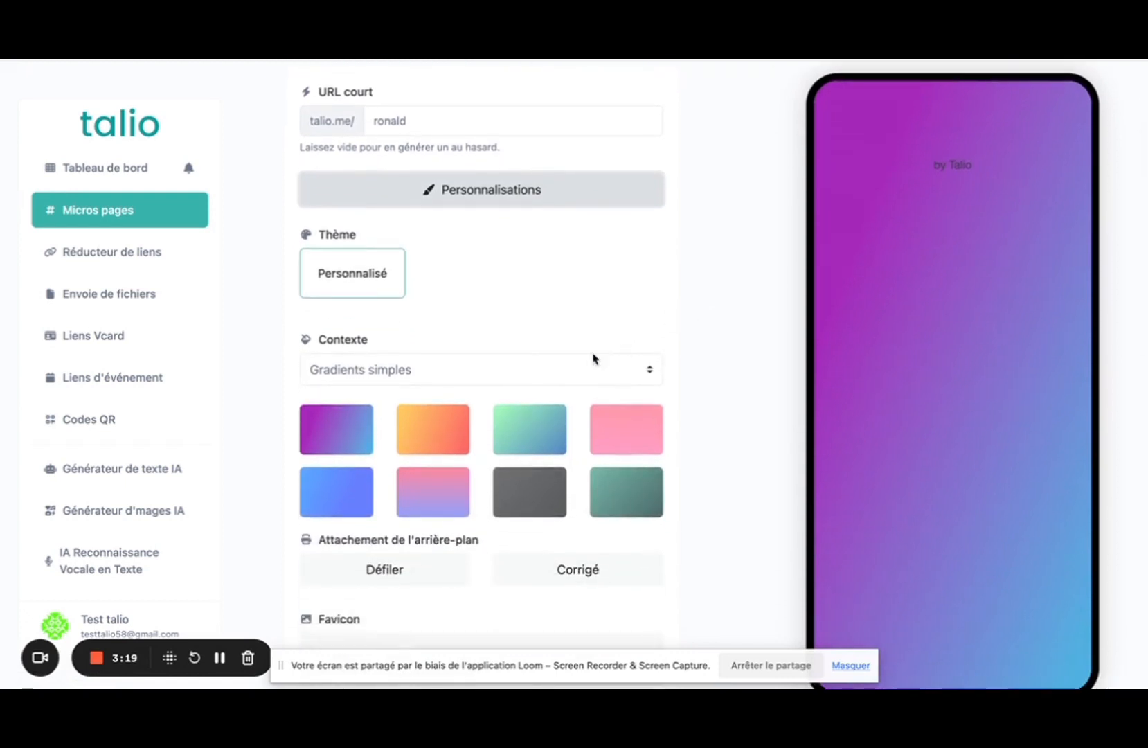
click(340, 438)
click(431, 437)
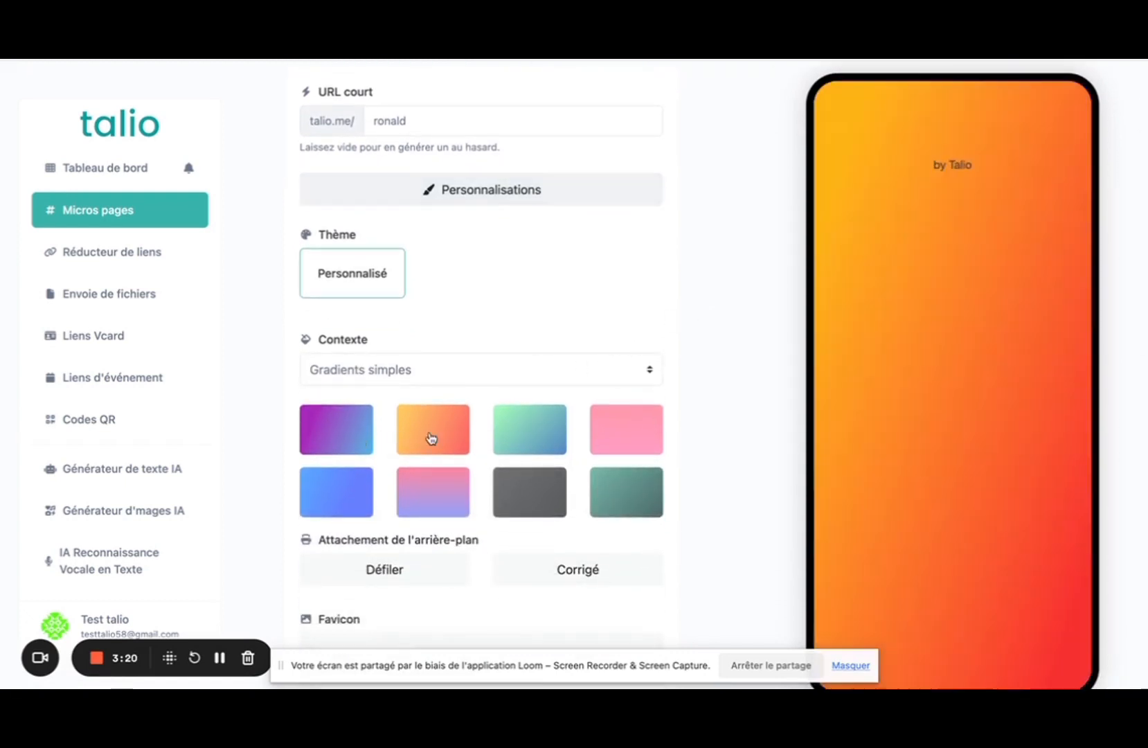
click(526, 440)
click(628, 431)
click(342, 493)
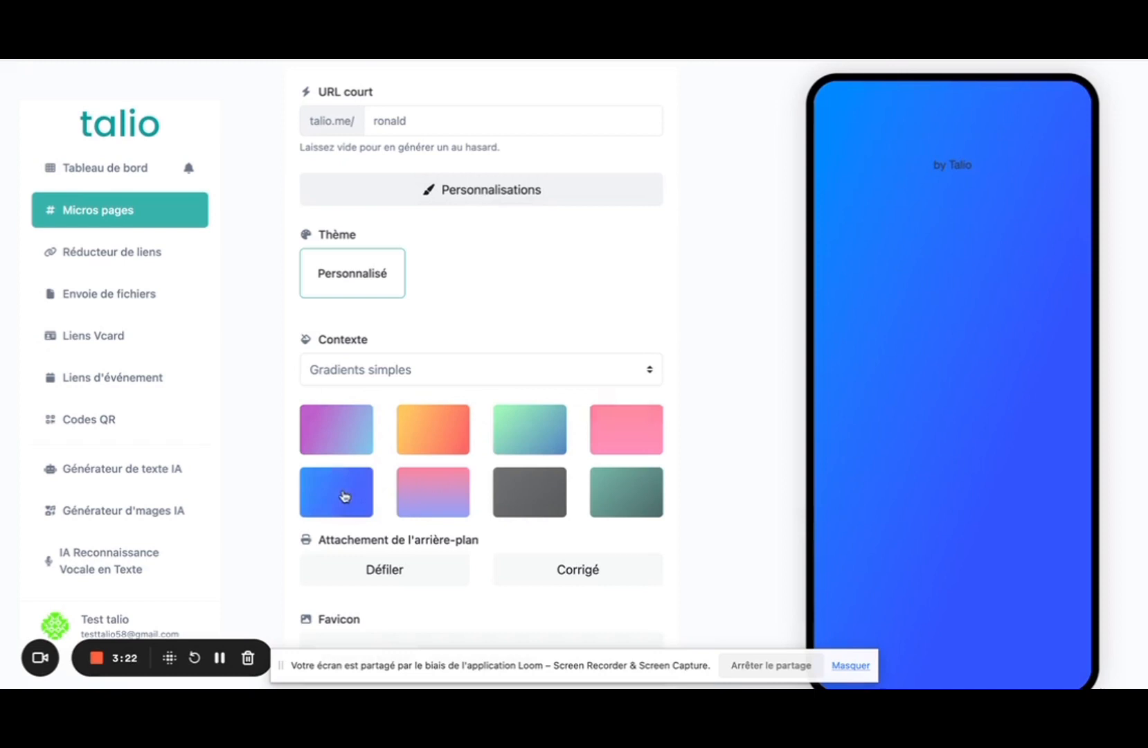
click(419, 495)
click(554, 496)
click(647, 499)
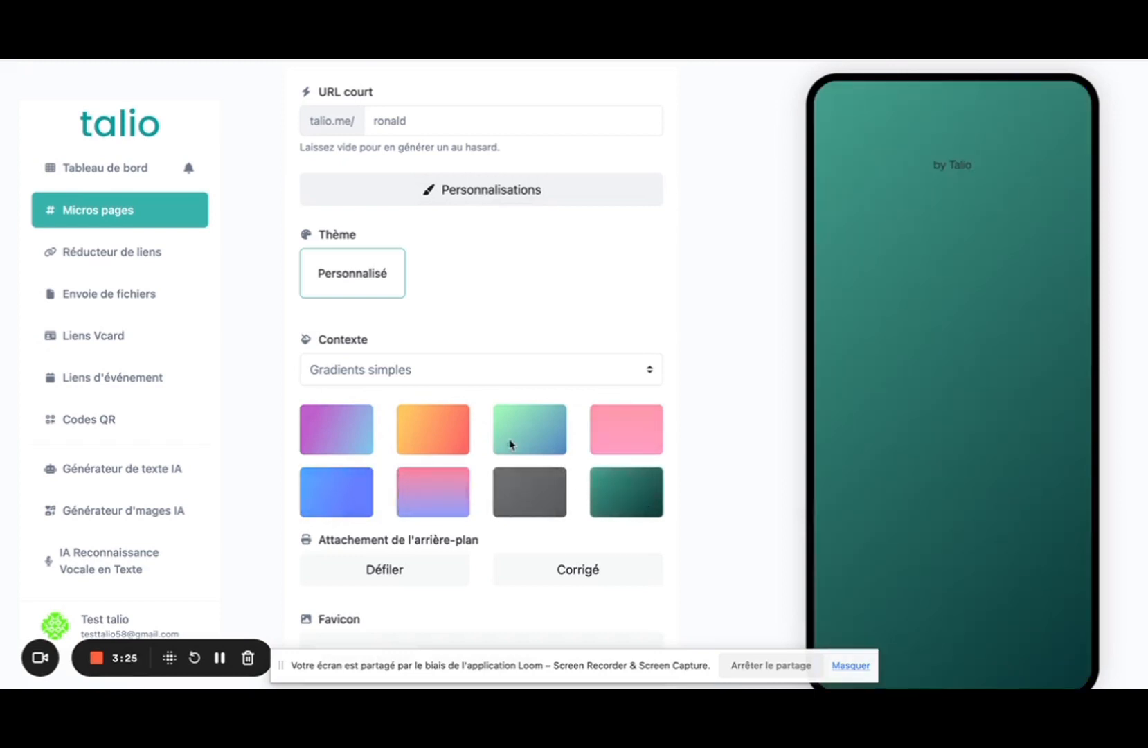
Switch the background style to Dégradés abstraits and apply the blue geometric gradient.
click(414, 374)
key(Escape)
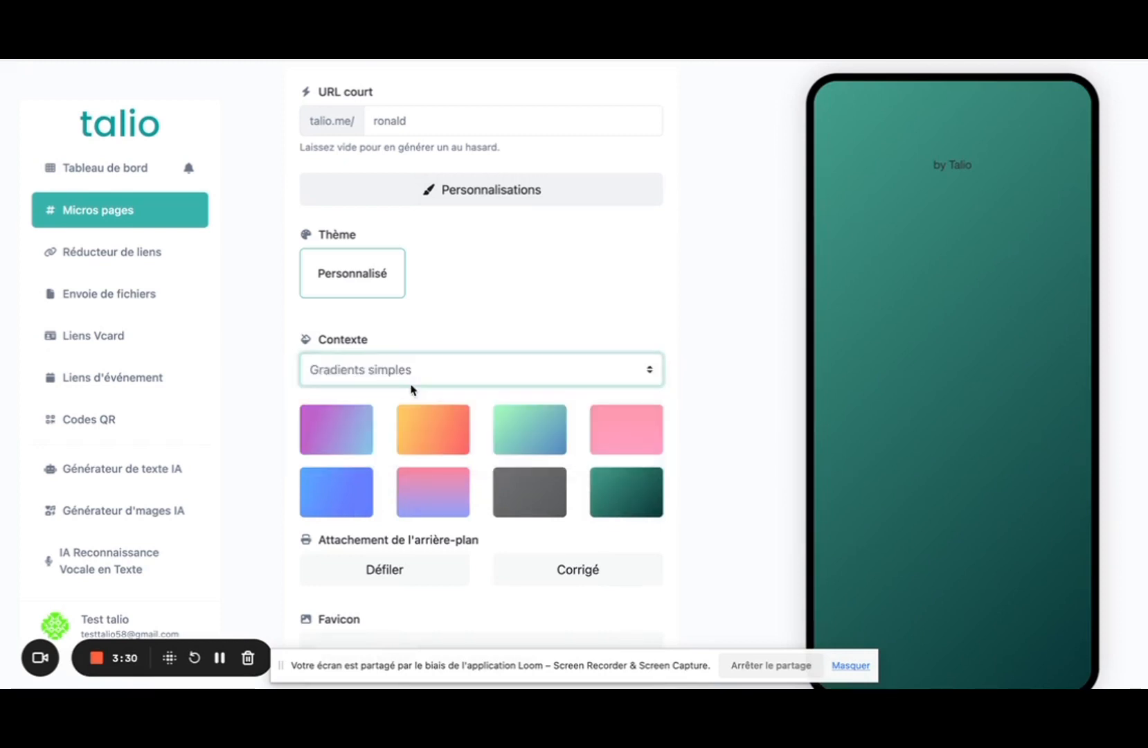
click(422, 392)
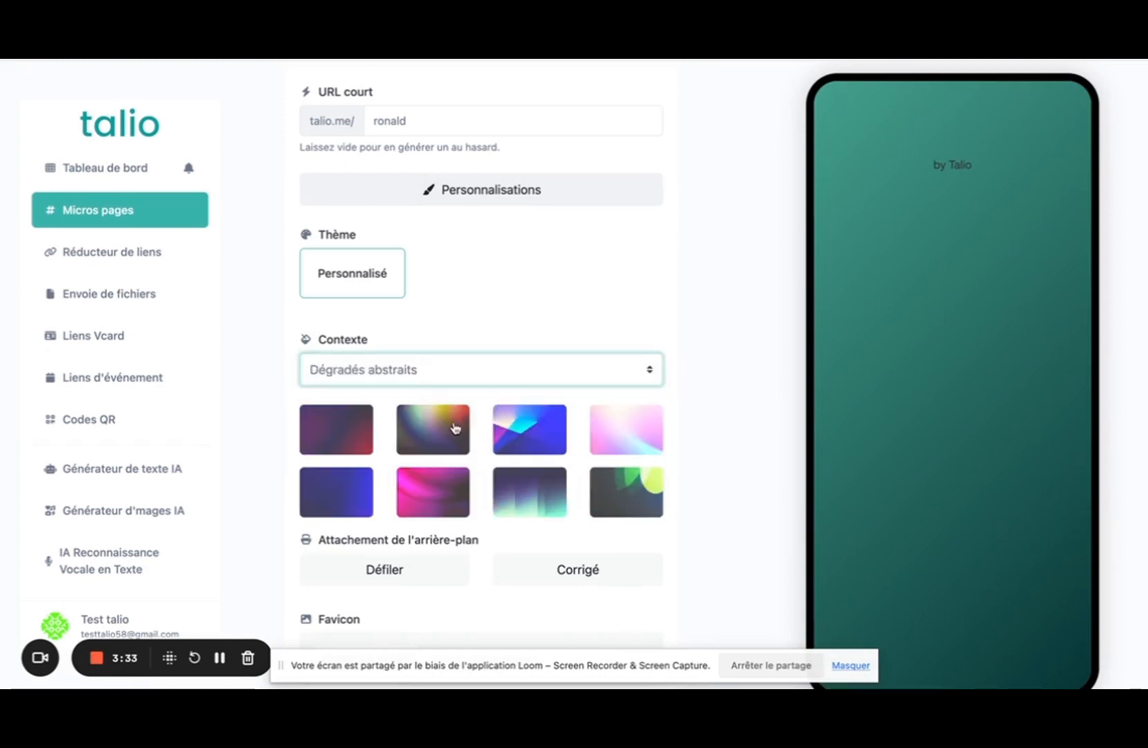
click(456, 429)
click(558, 445)
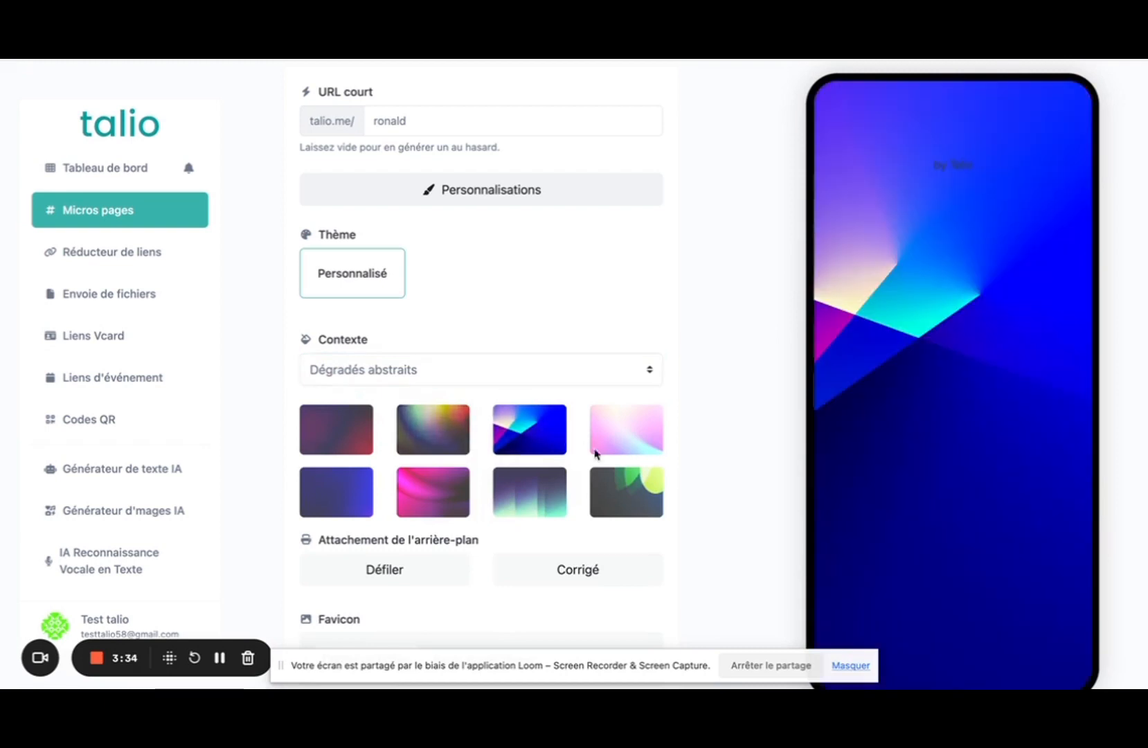
Try the custom two-colour gradient and solid colour background styles.
click(410, 369)
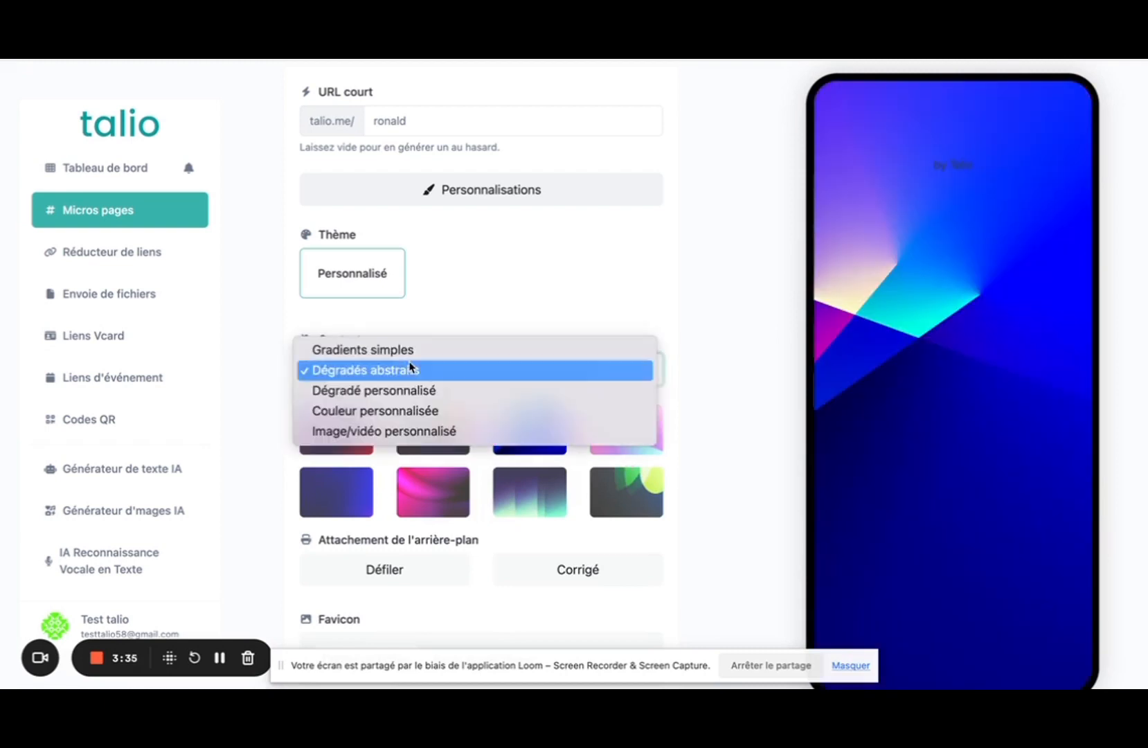
click(358, 392)
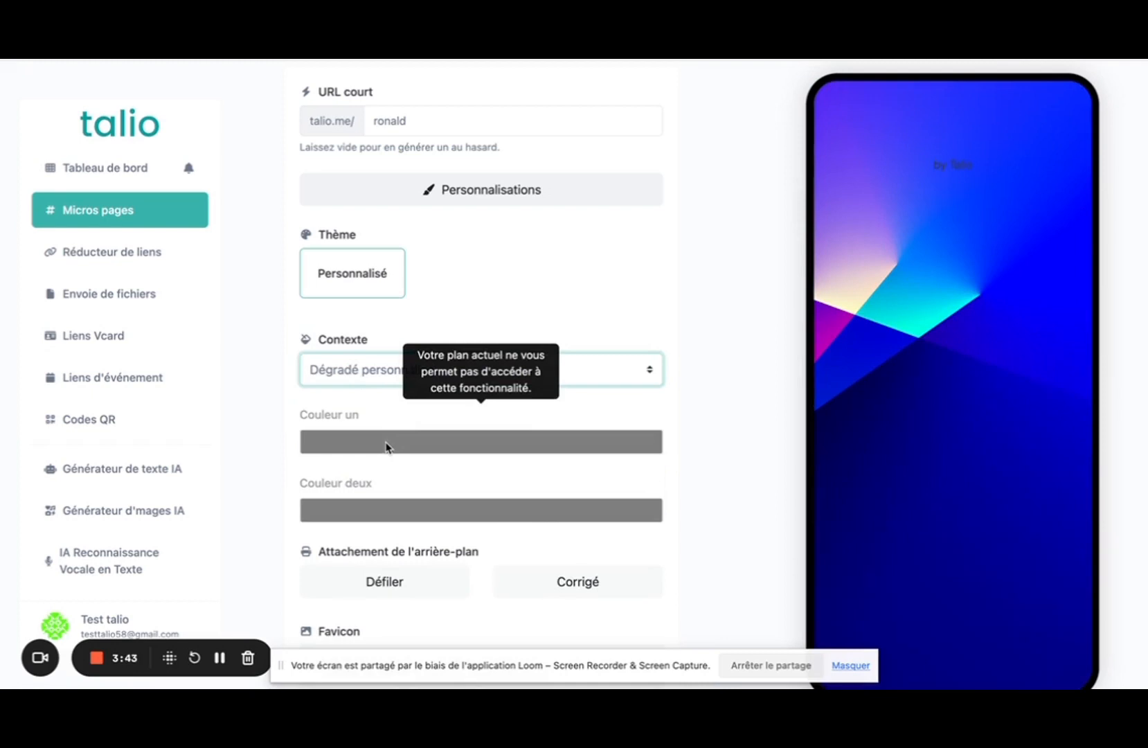
click(369, 381)
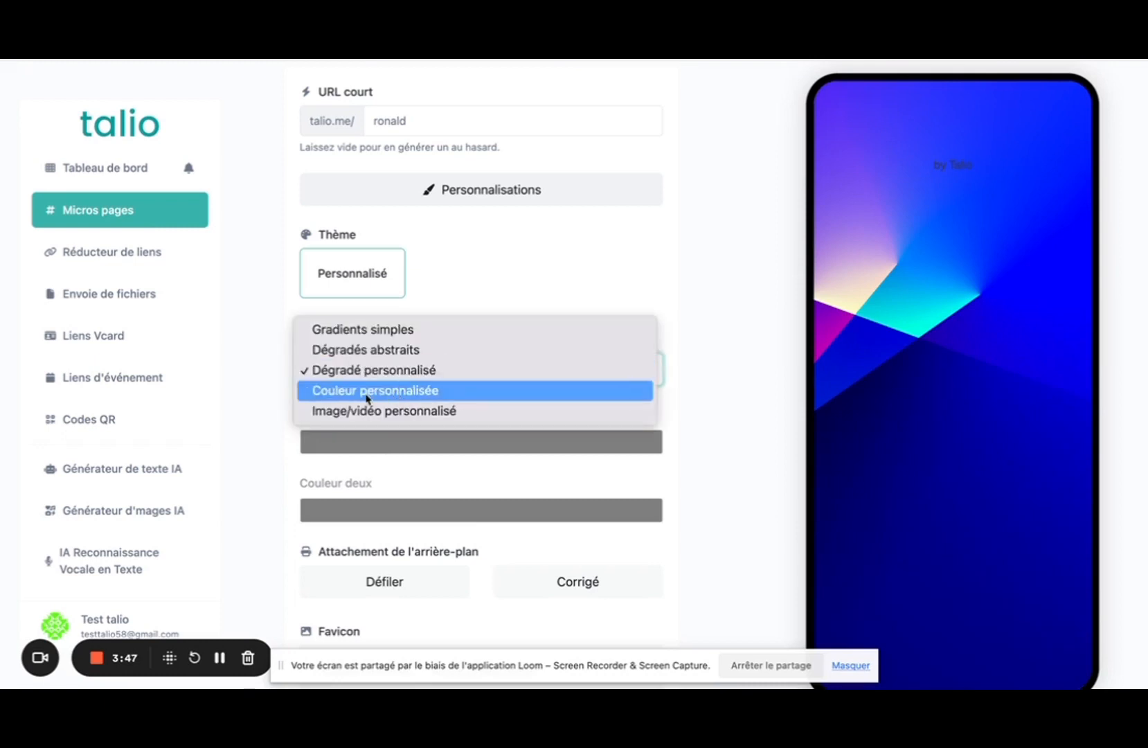
click(367, 392)
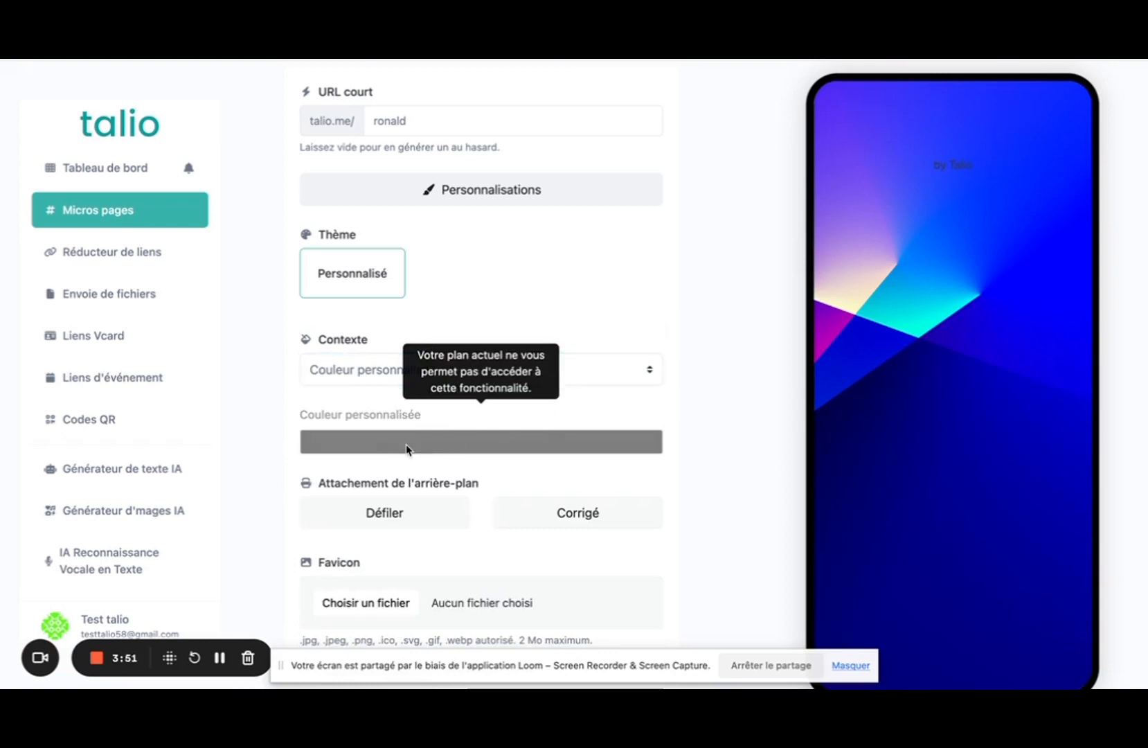
Set the background attachment to Défiler so it scrolls with the page.
scroll(395, 449, down, 1)
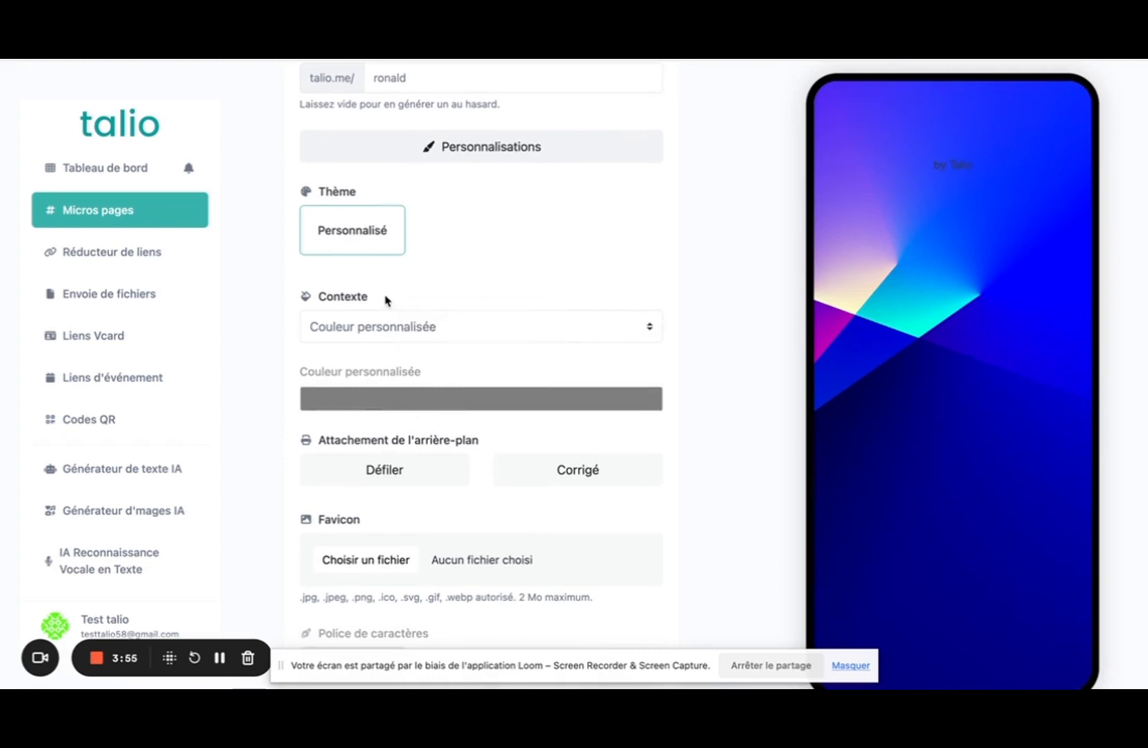
scroll(387, 300, down, 1)
scroll(509, 399, down, 1)
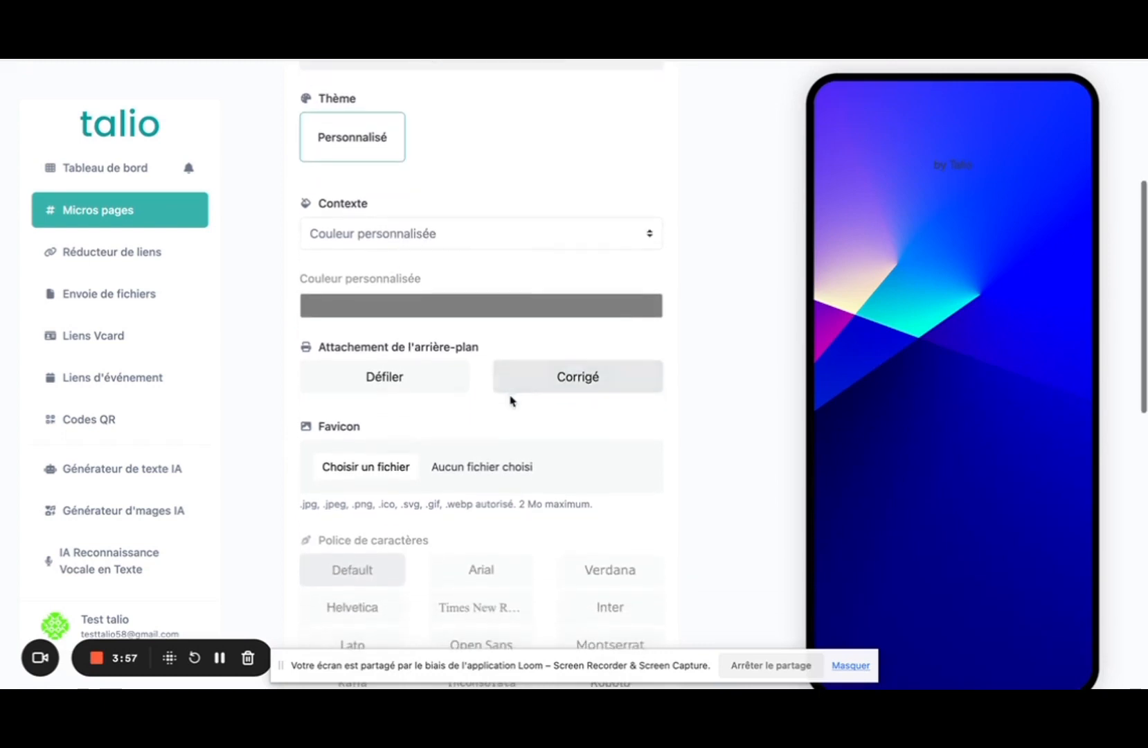
click(556, 380)
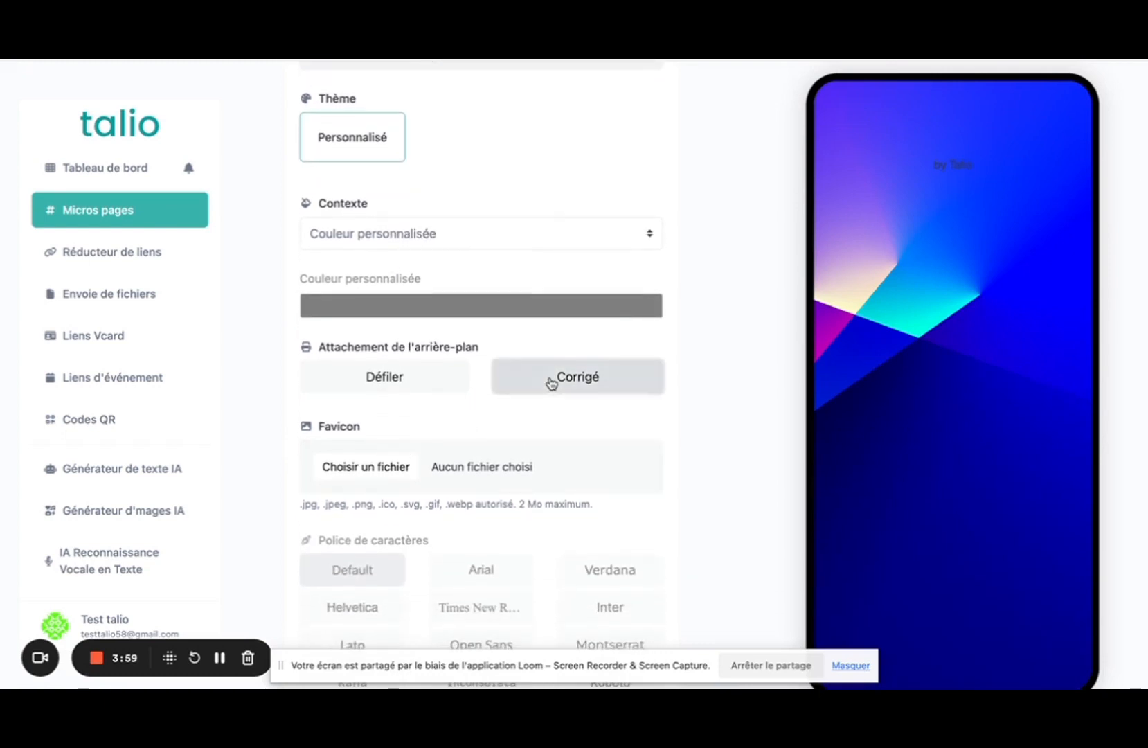
click(441, 379)
scroll(423, 362, down, 3)
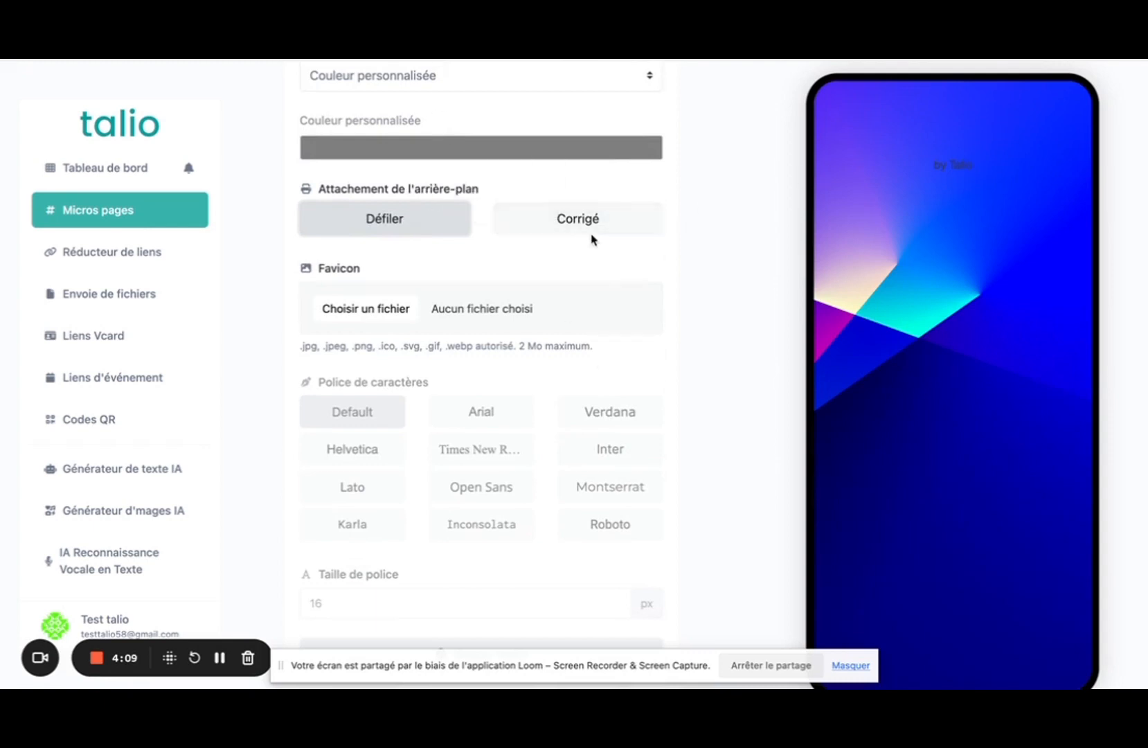
scroll(621, 321, down, 1)
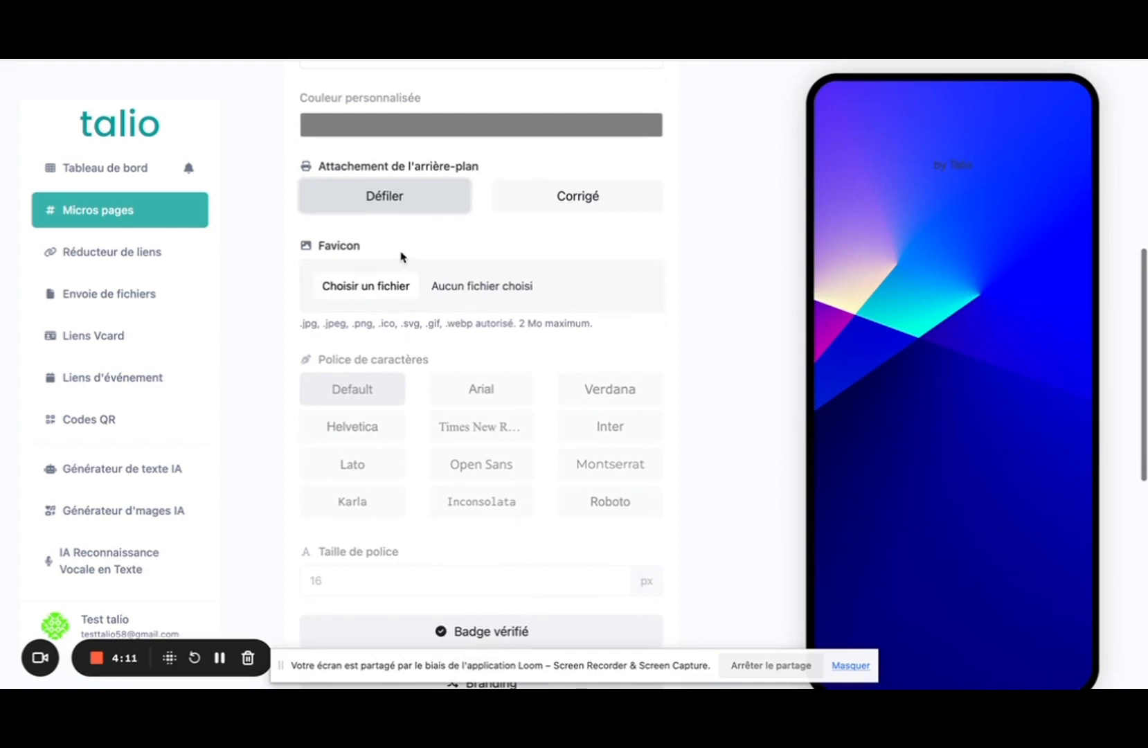
scroll(339, 298, down, 1)
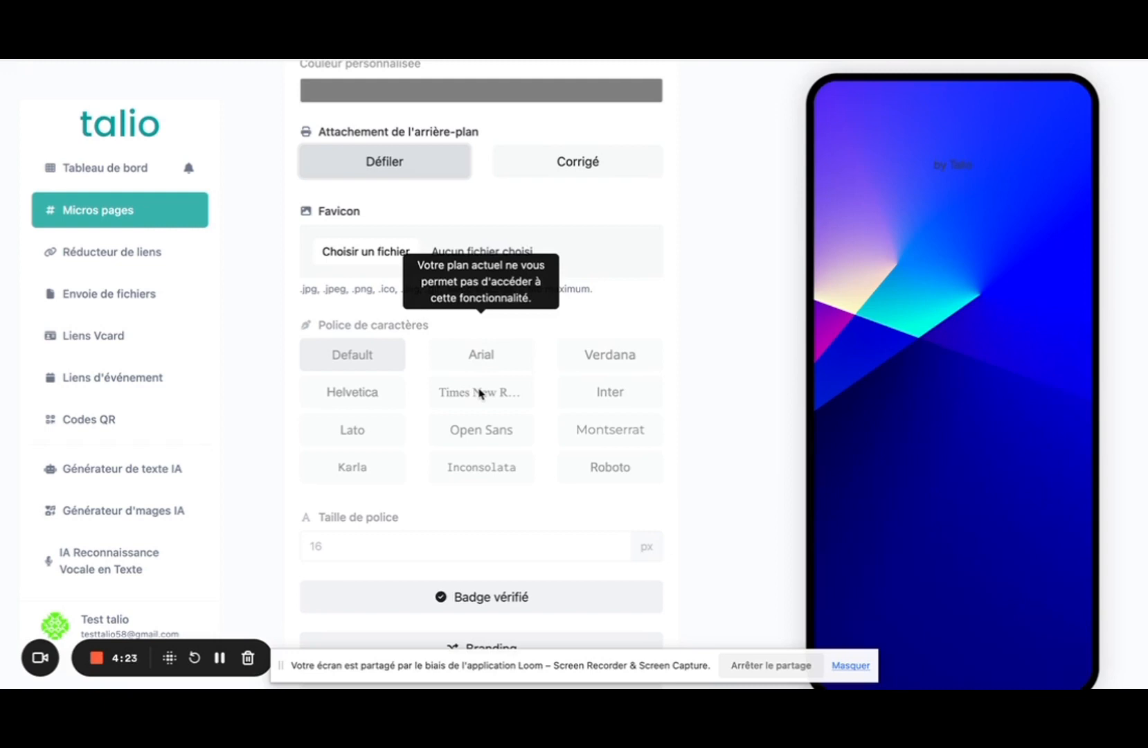
scroll(480, 394, down, 4)
Expand the Badge vérifié, Branding and Pixels sections of the ronald page settings.
click(457, 372)
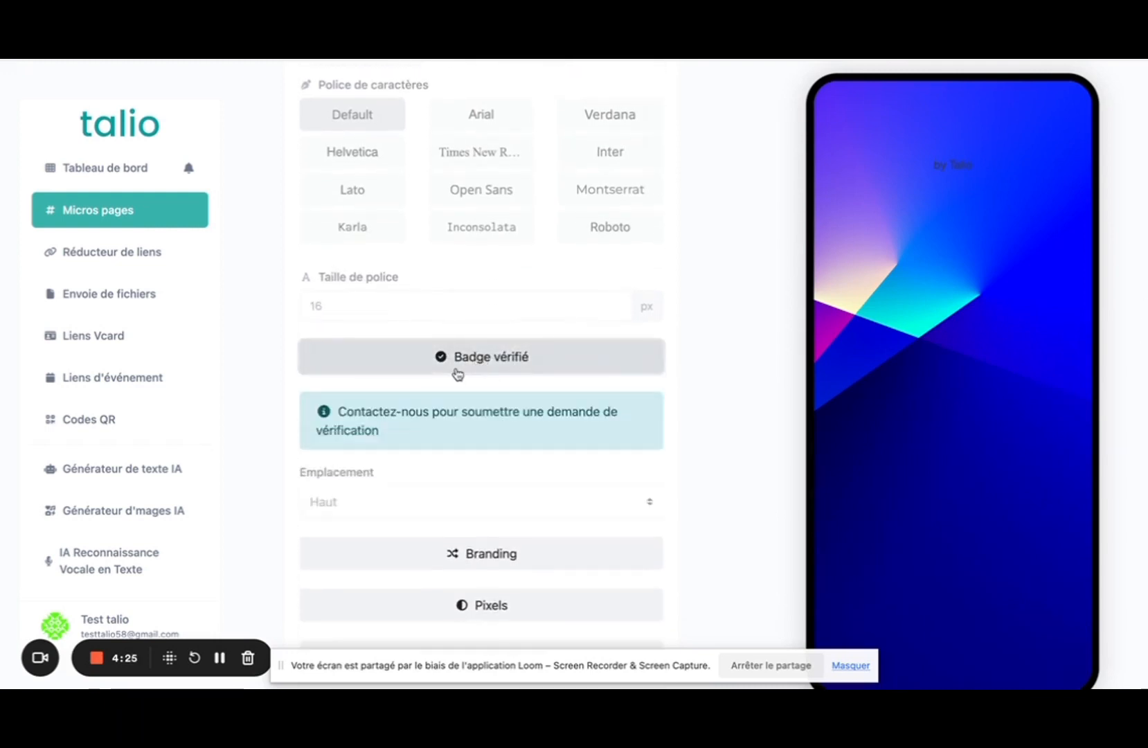
scroll(457, 374, down, 1)
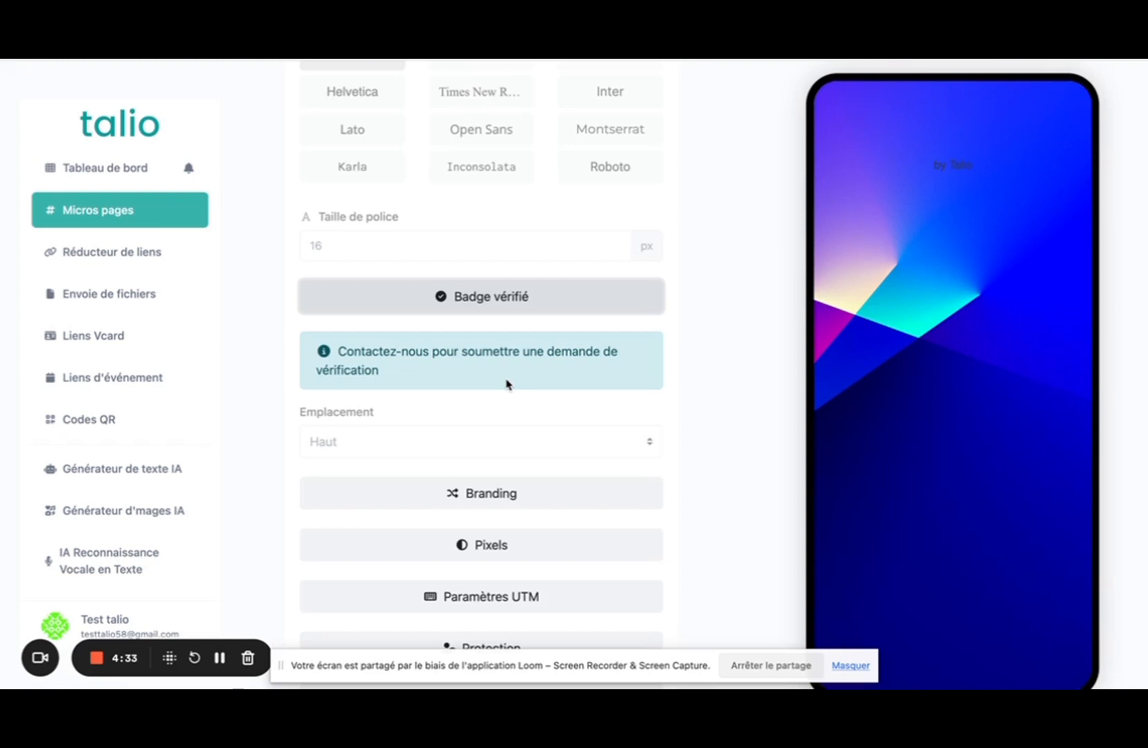
scroll(506, 385, down, 1)
click(456, 441)
scroll(455, 446, down, 2)
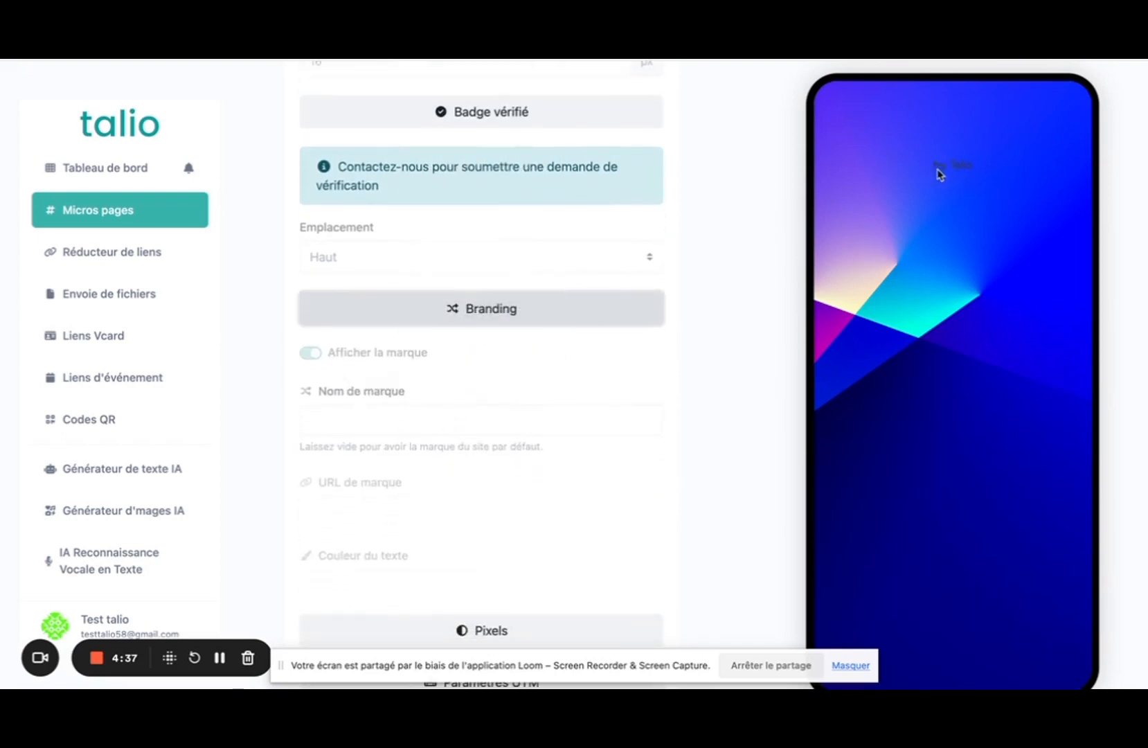
scroll(464, 418, down, 1)
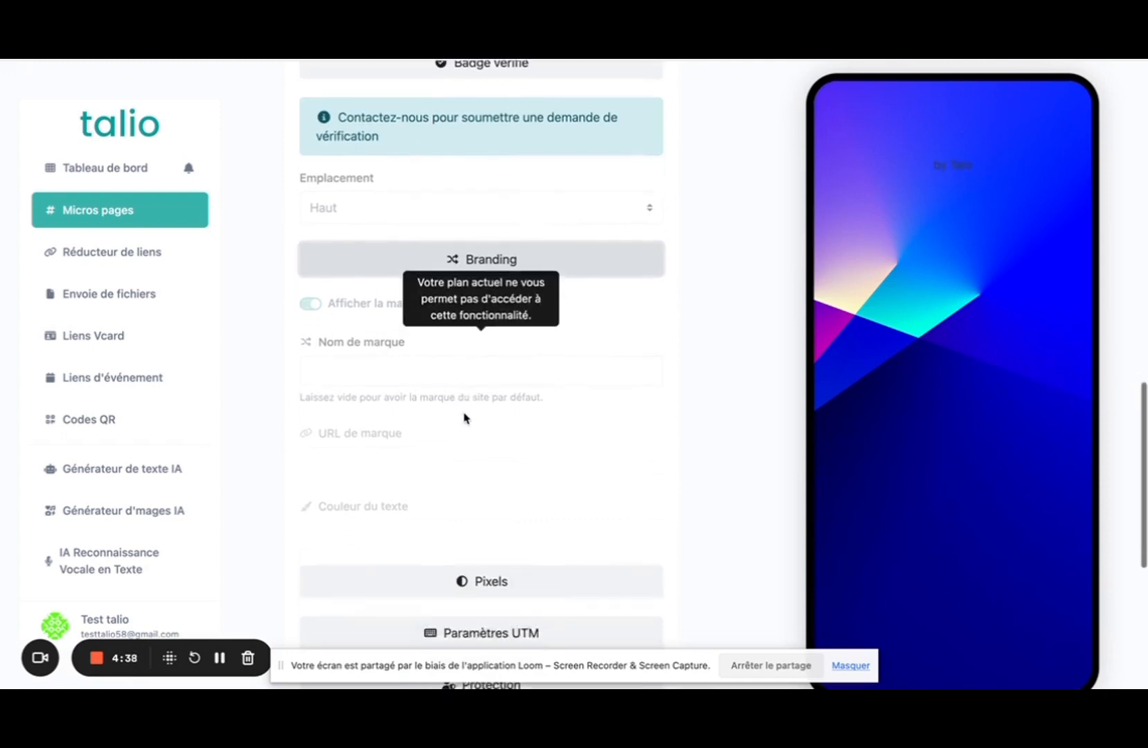
scroll(464, 418, down, 3)
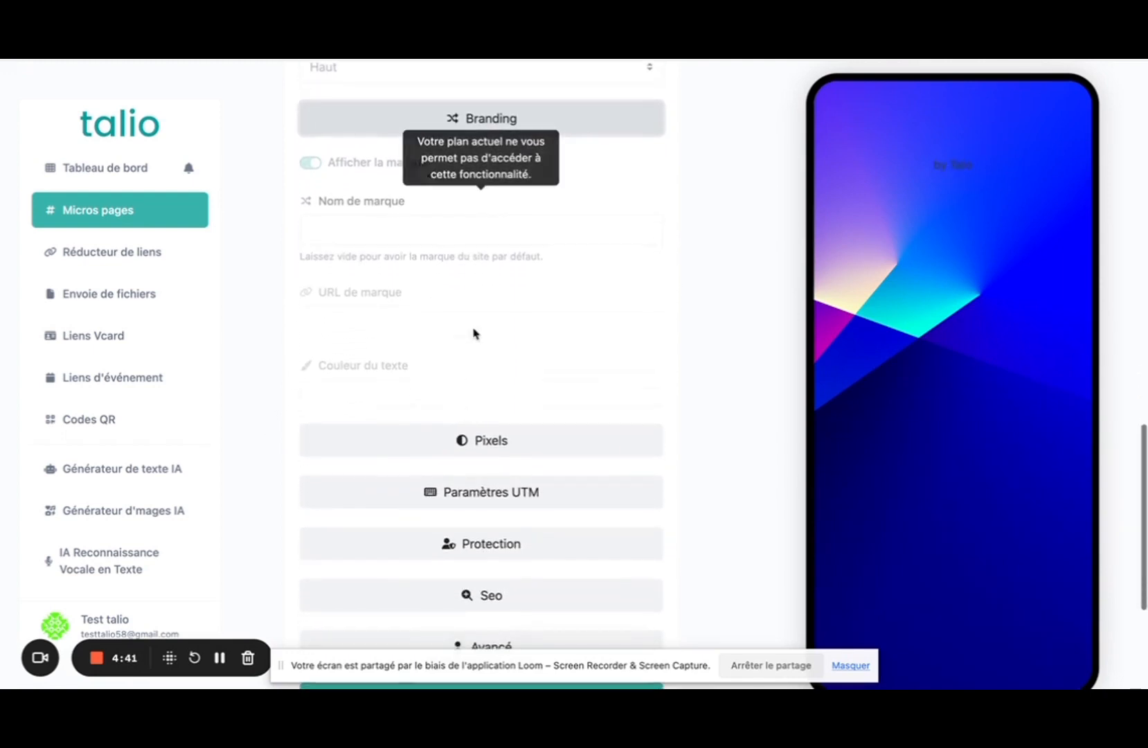
scroll(463, 295, down, 5)
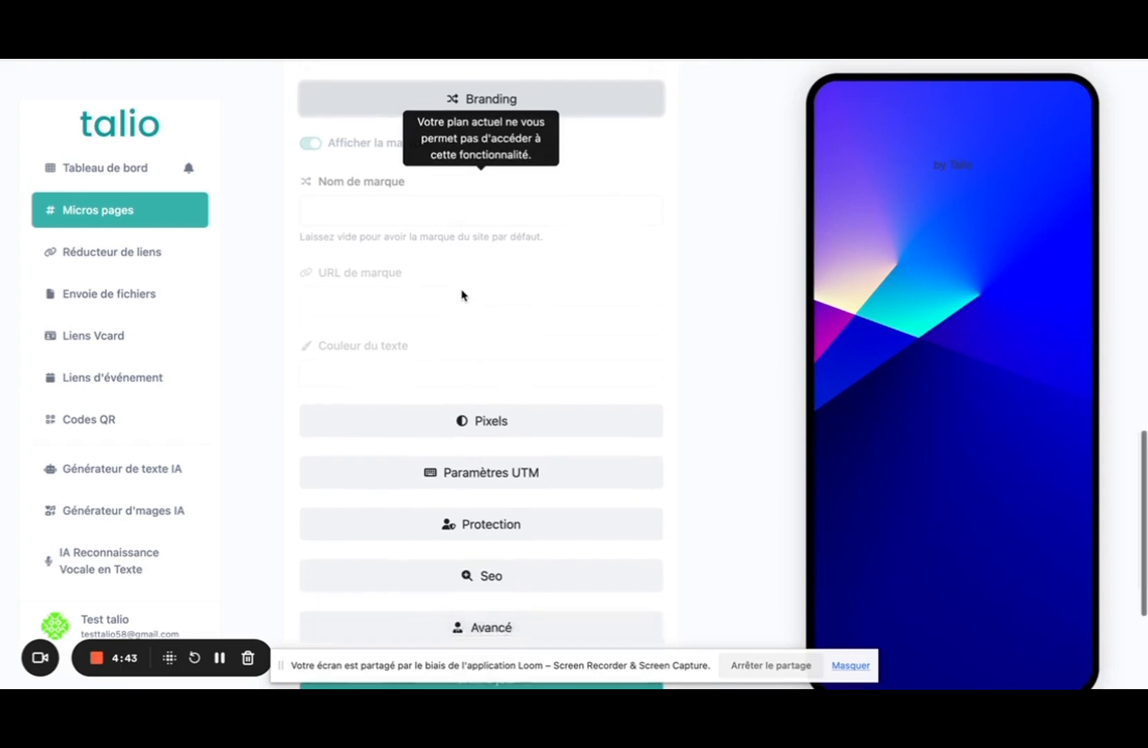
click(509, 215)
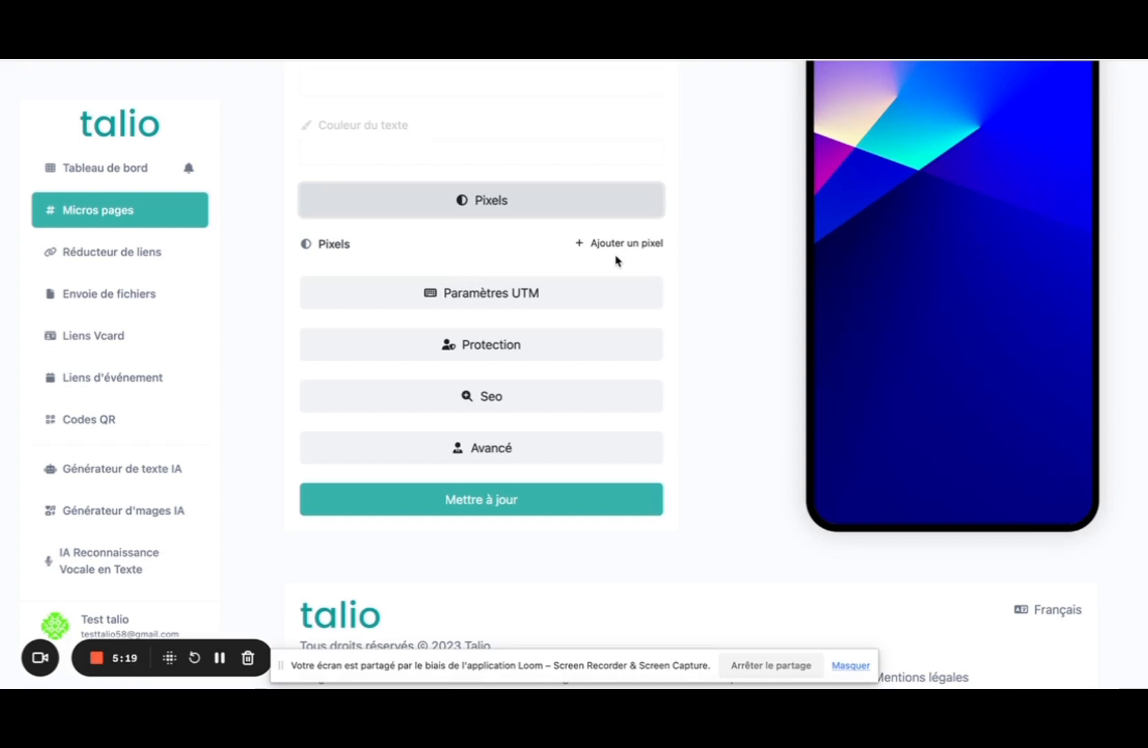
Expand the UTM parameter and link protection settings of the page.
click(495, 290)
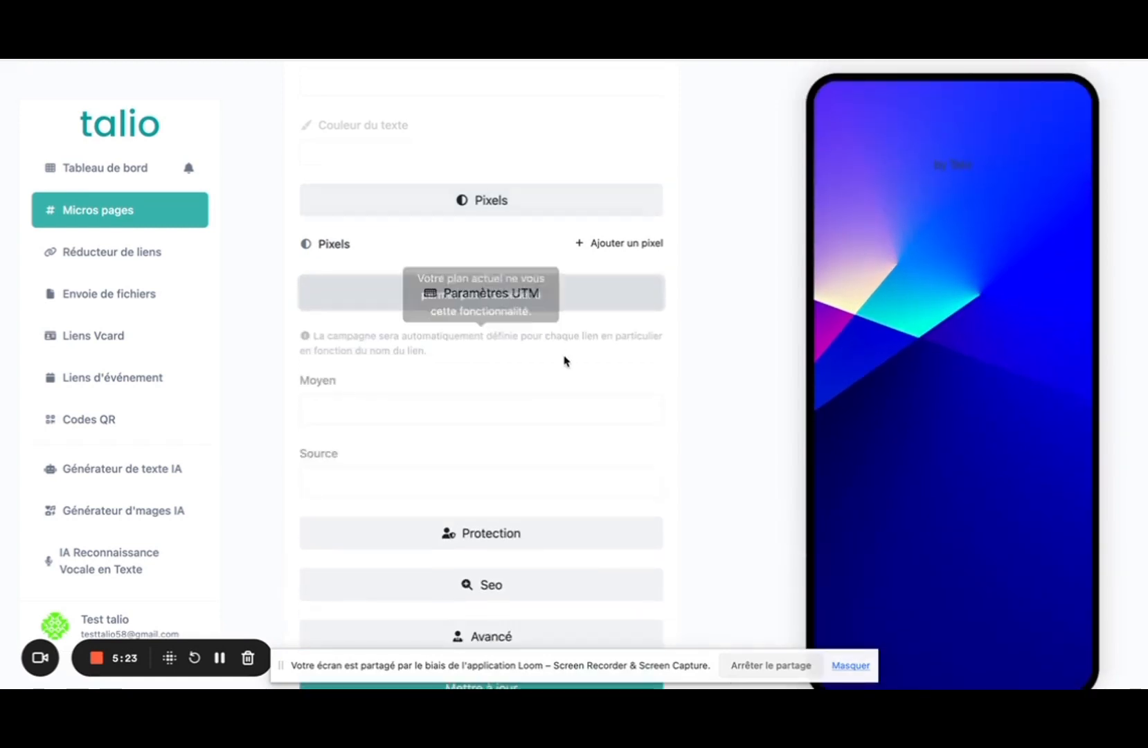
scroll(573, 364, down, 2)
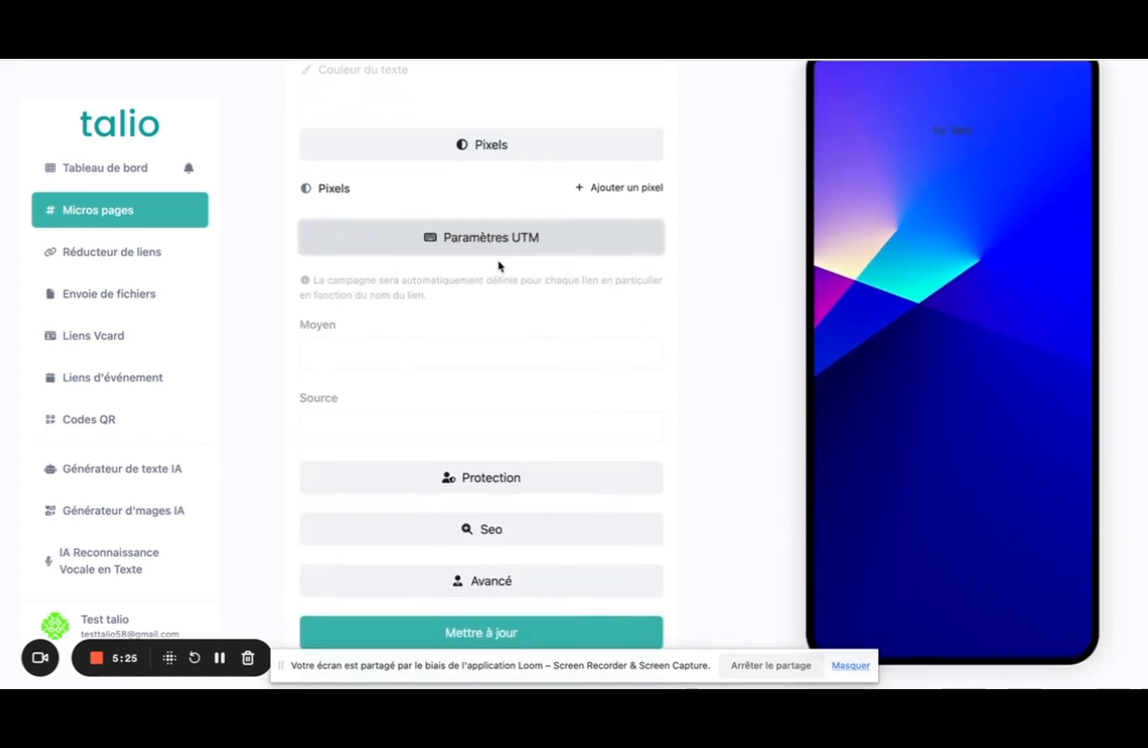
scroll(499, 270, down, 3)
click(500, 303)
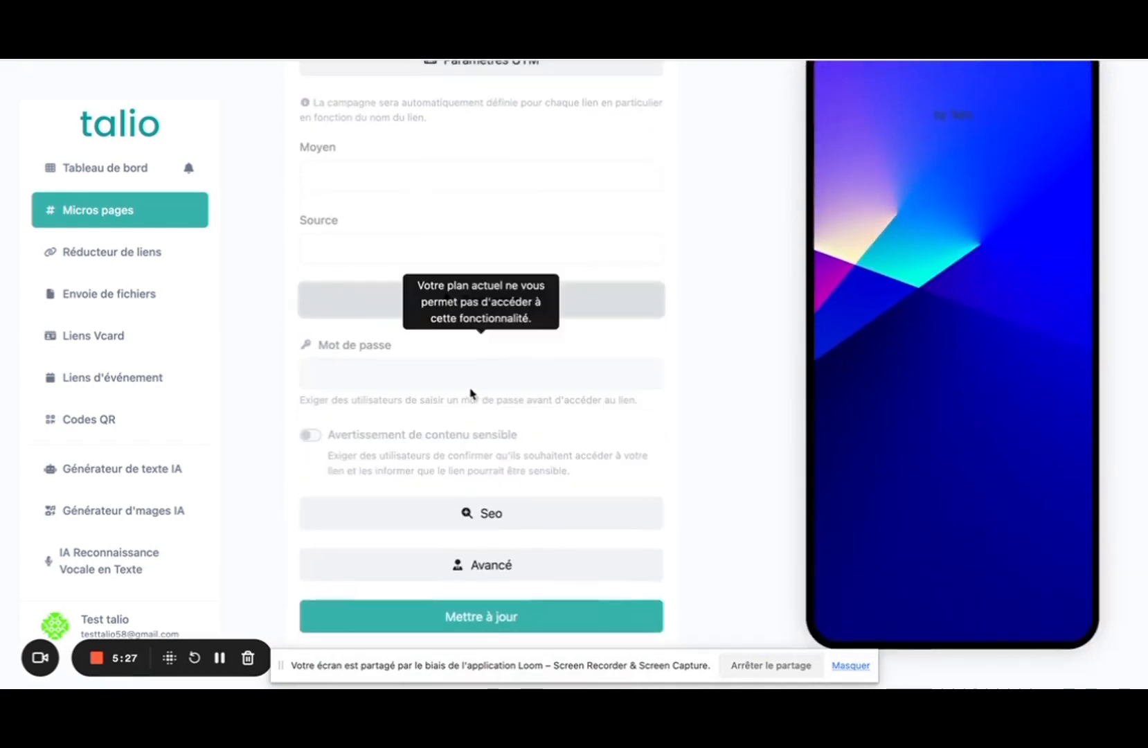
scroll(461, 367, down, 1)
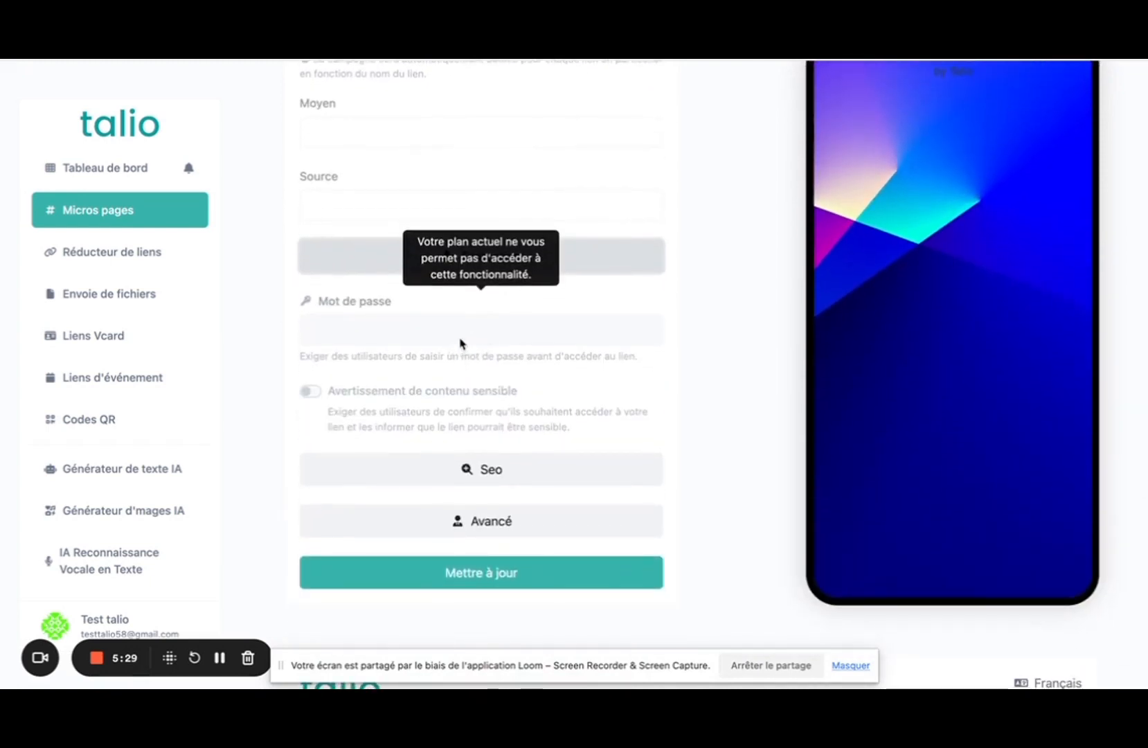
Expand the Seo and Avancé sections, showing Projet and Pages de Splash set to Aucun.
click(469, 469)
scroll(471, 473, down, 1)
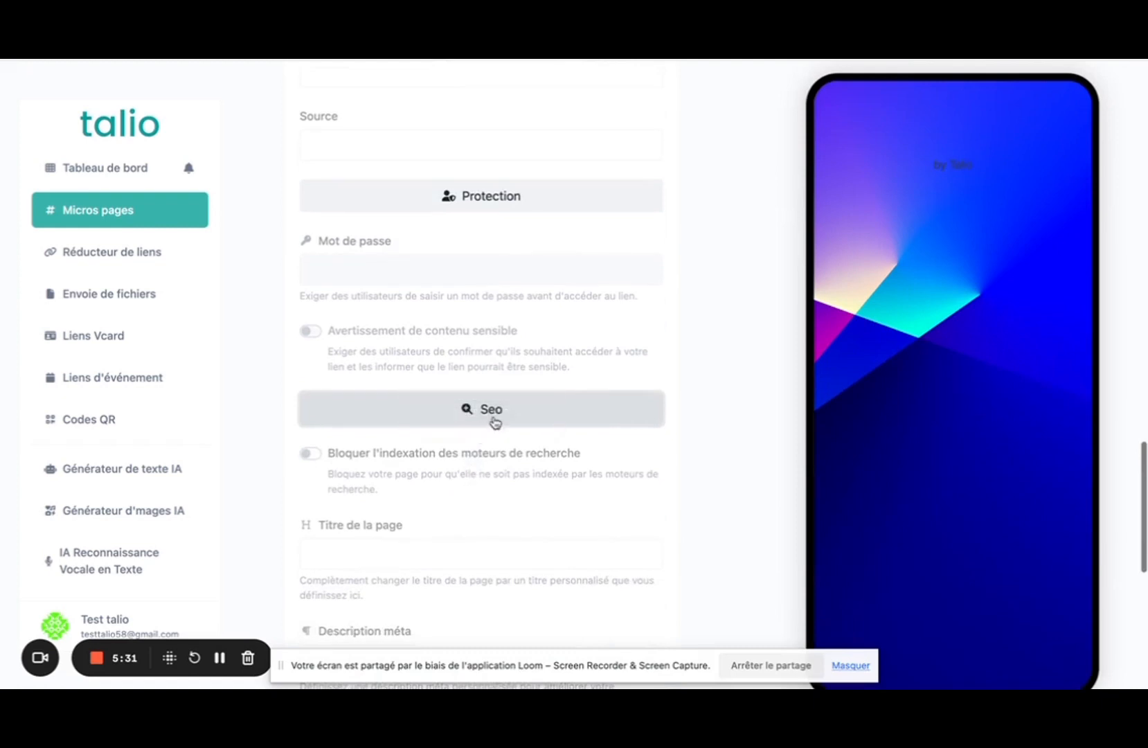
scroll(523, 384, down, 3)
scroll(511, 275, down, 2)
scroll(512, 276, down, 5)
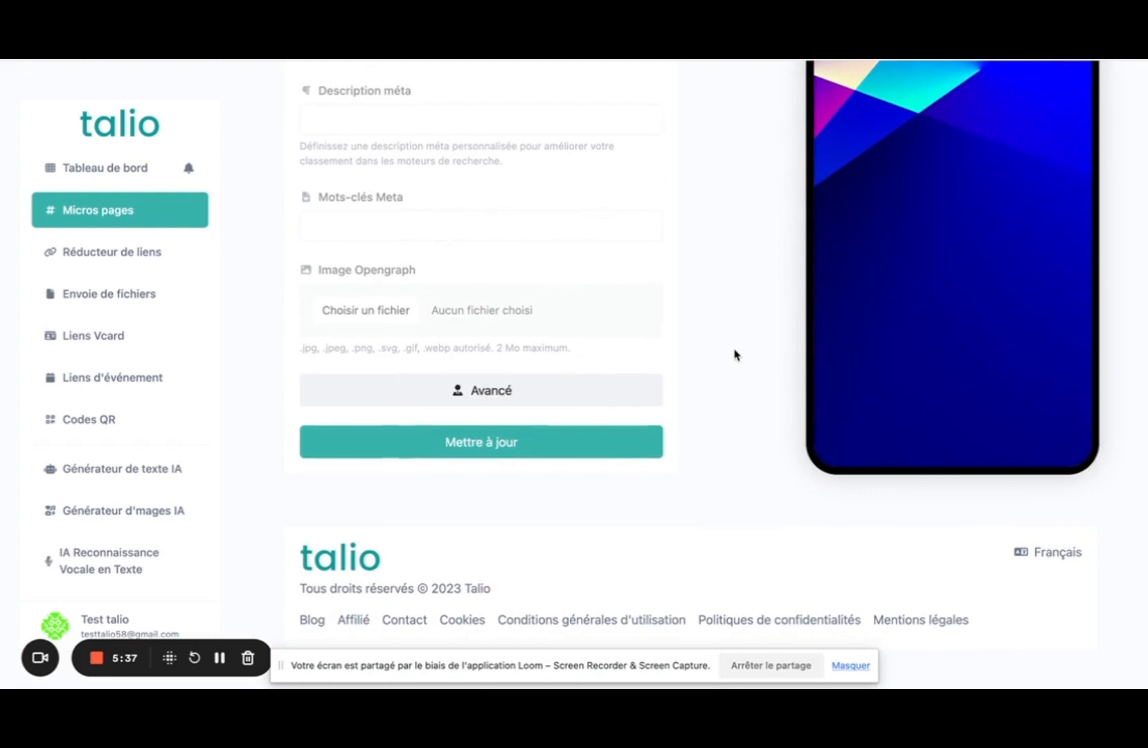
click(530, 379)
scroll(528, 377, down, 3)
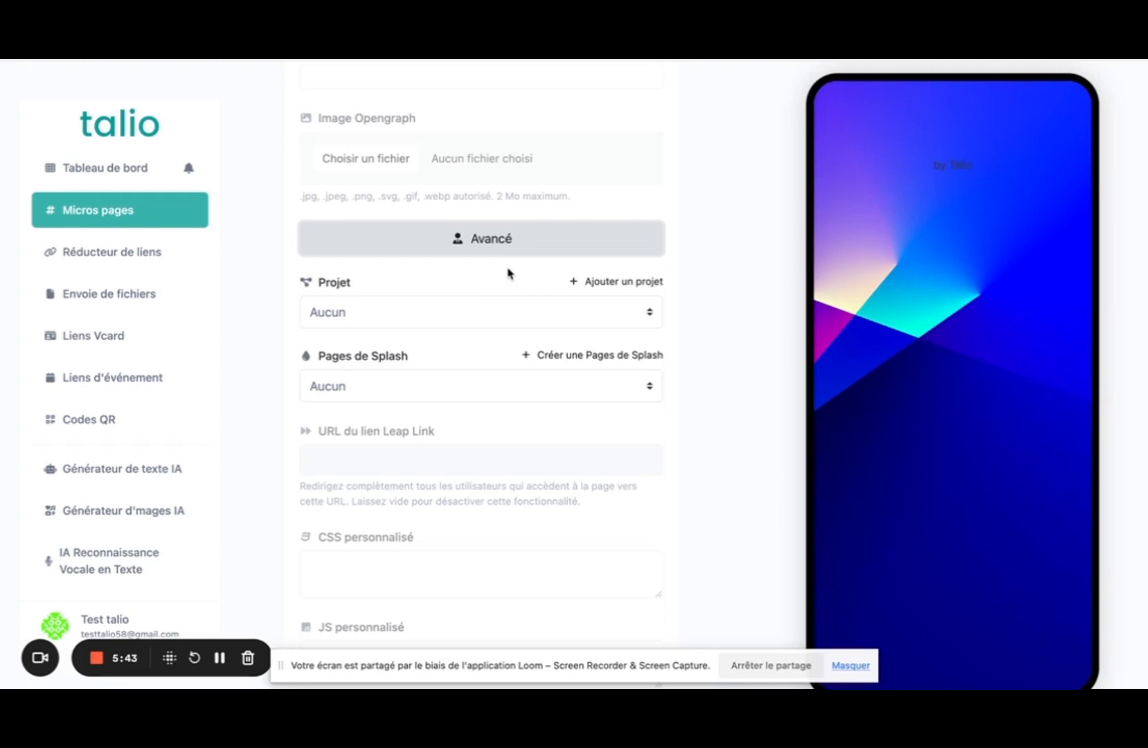
click(489, 393)
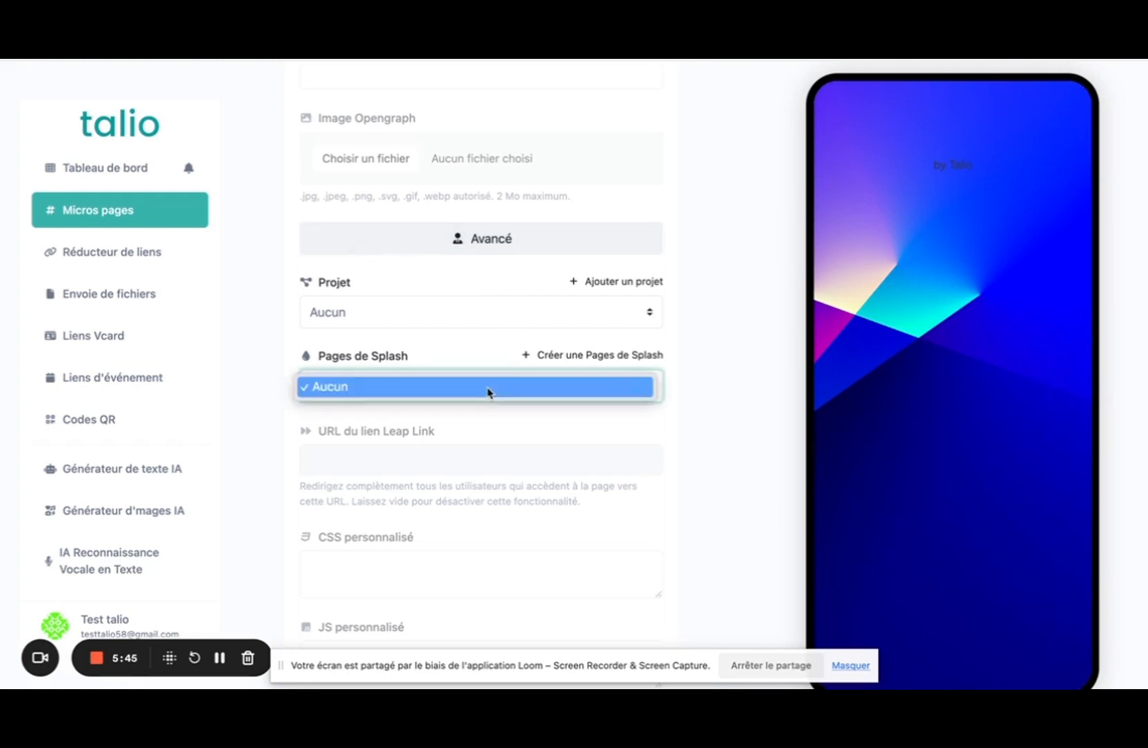
click(704, 396)
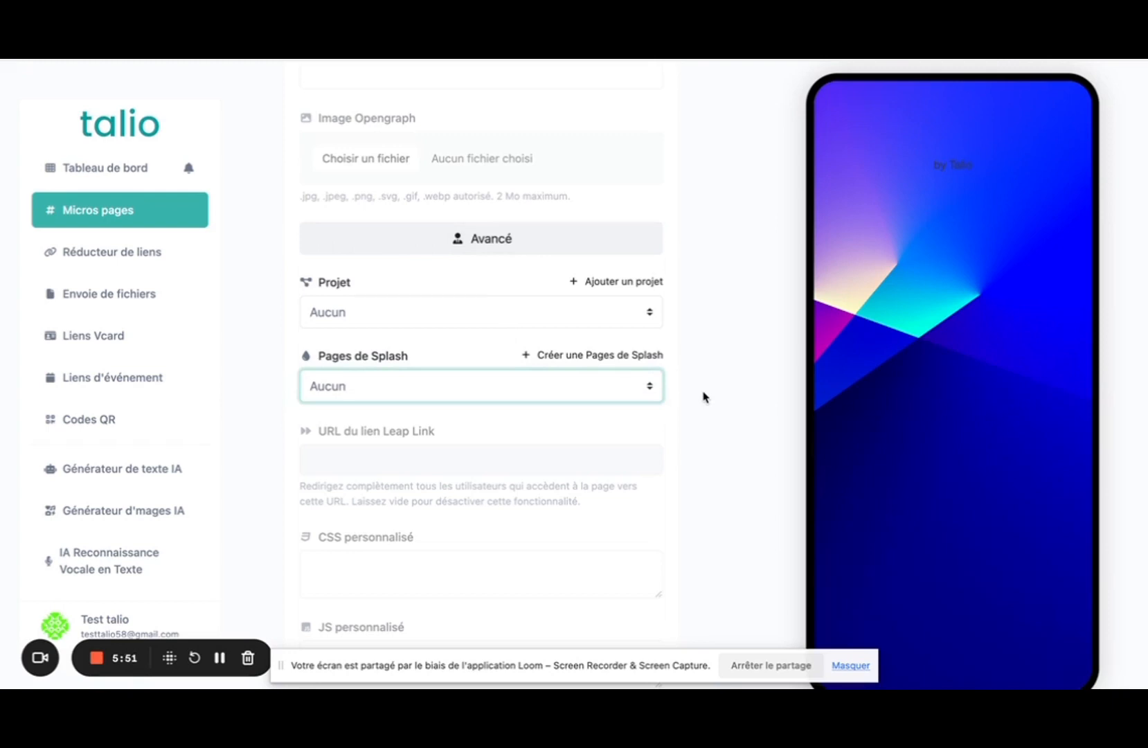
scroll(704, 397, up, 15)
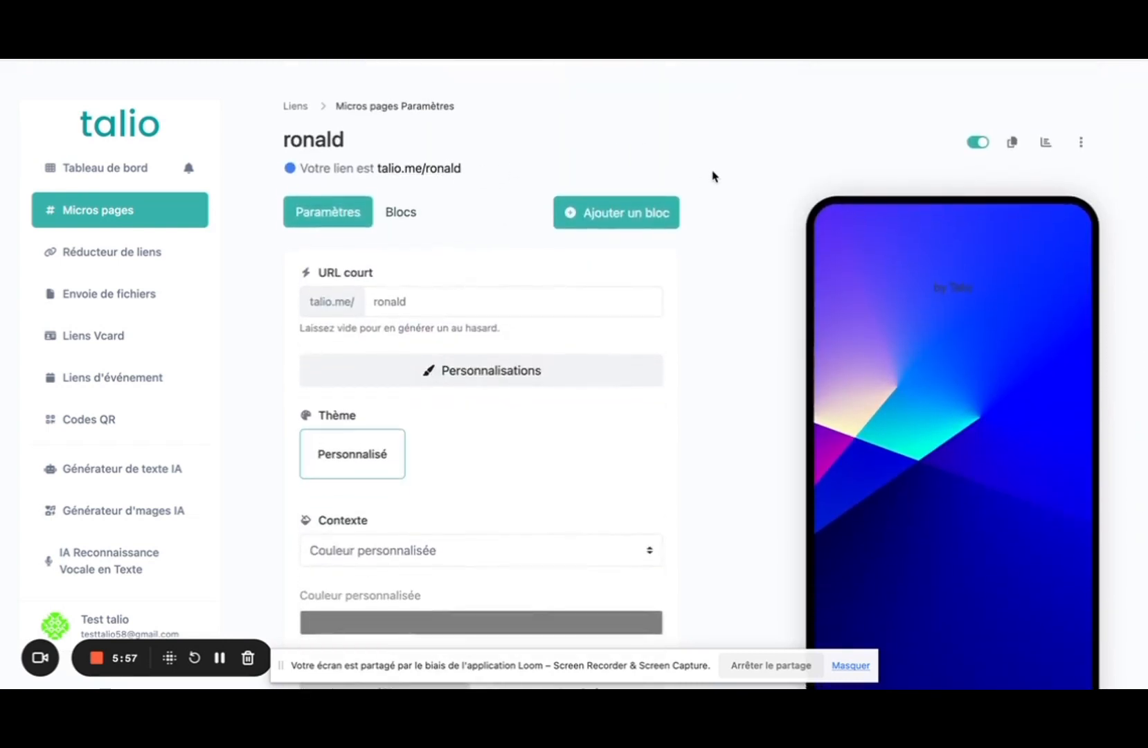
scroll(713, 176, down, 15)
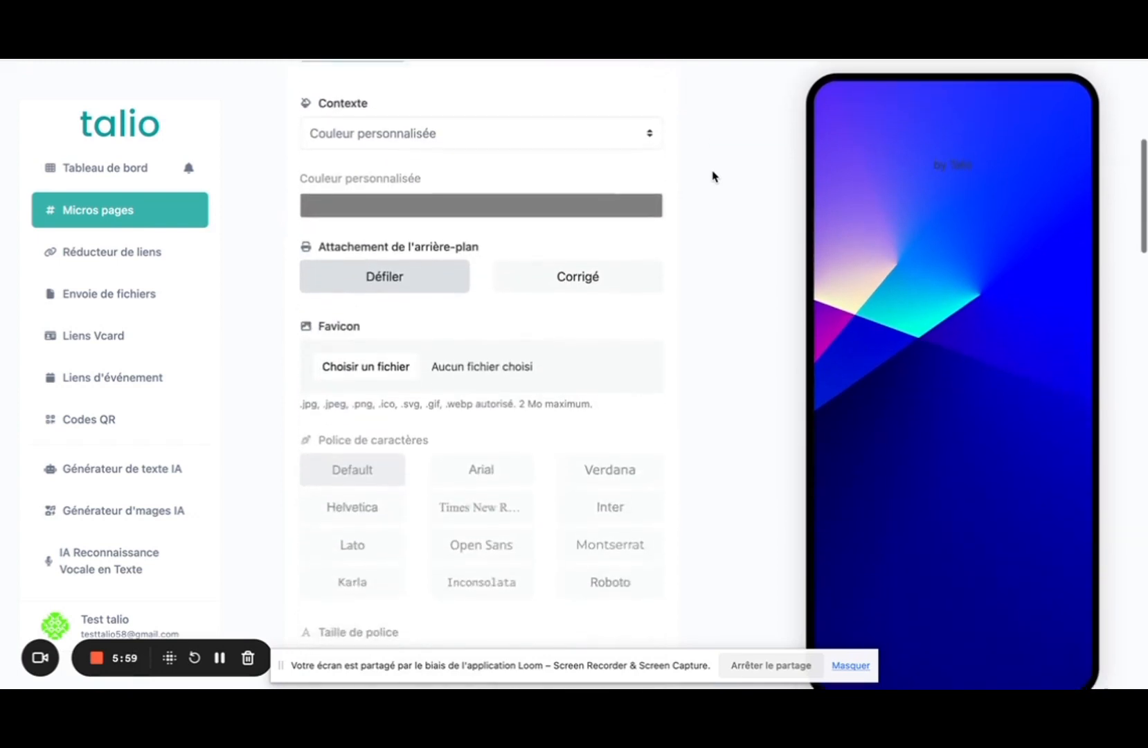
scroll(713, 176, down, 20)
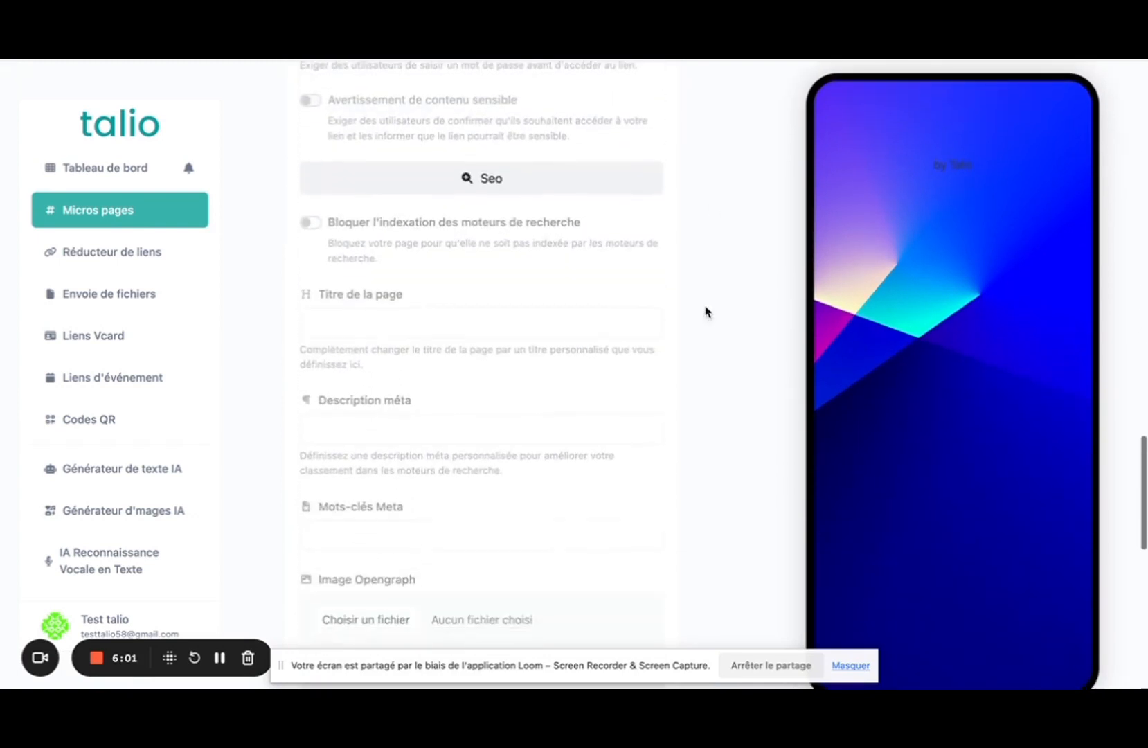
scroll(617, 152, up, 1)
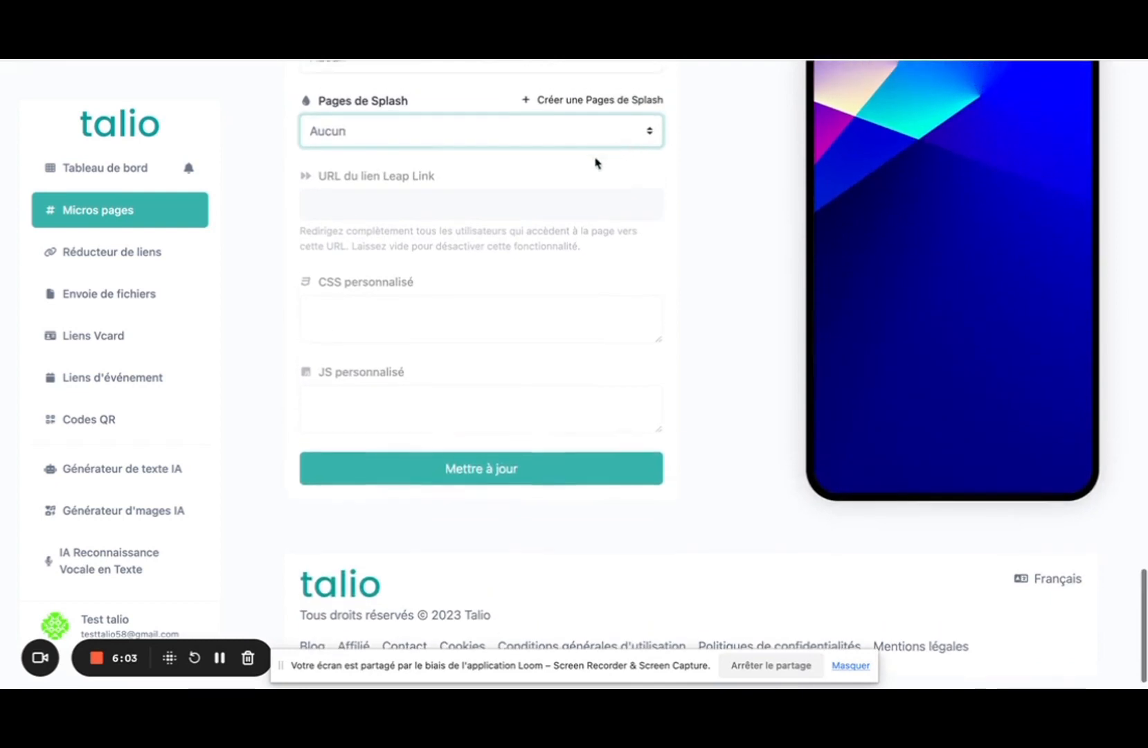
scroll(574, 328, up, 20)
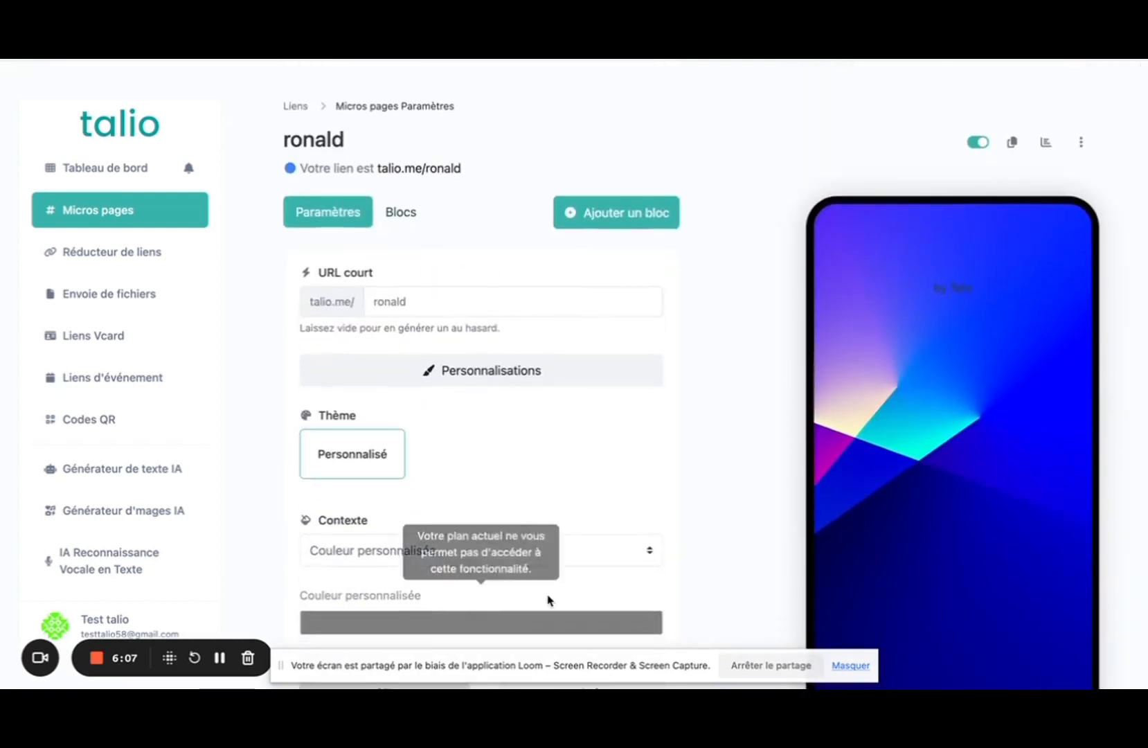
scroll(548, 600, down, 2)
scroll(577, 481, down, 20)
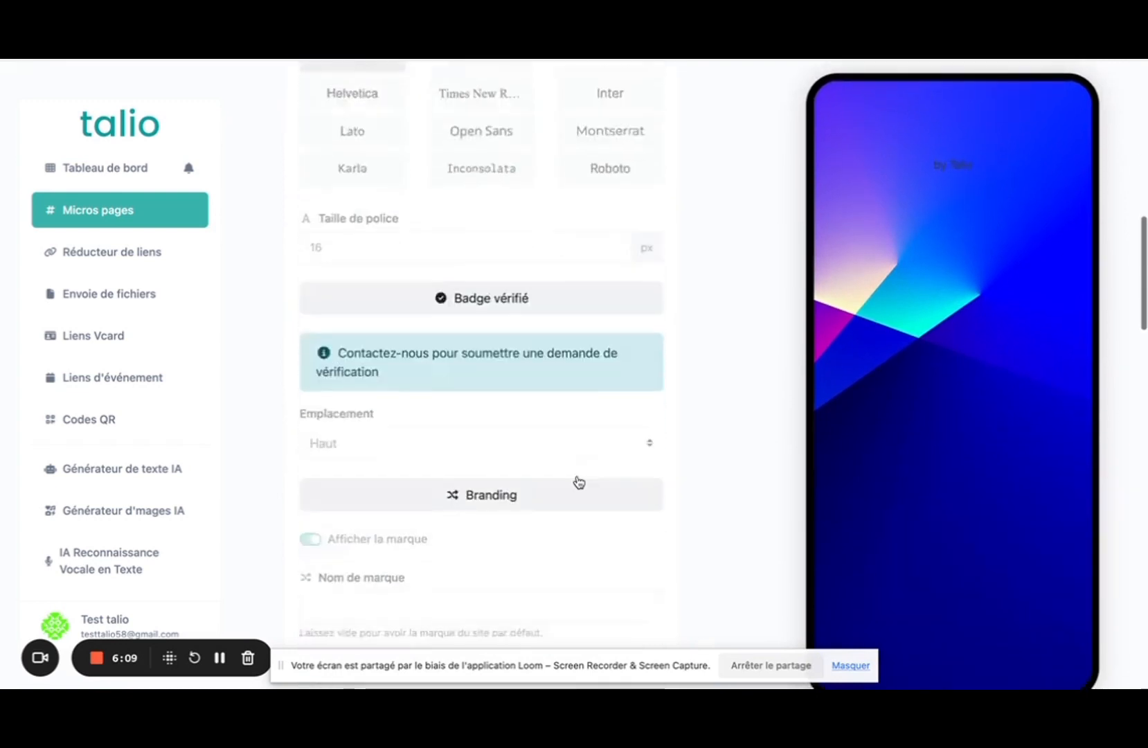
scroll(578, 481, up, 20)
click(422, 305)
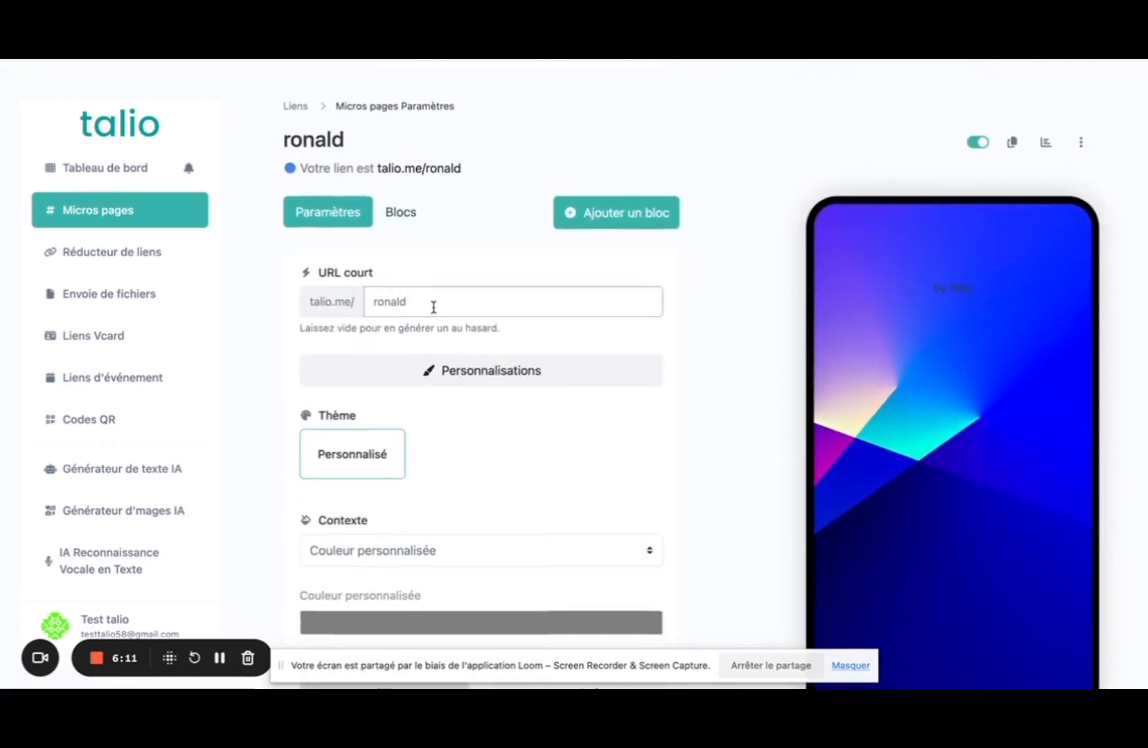
scroll(474, 440, down, 14)
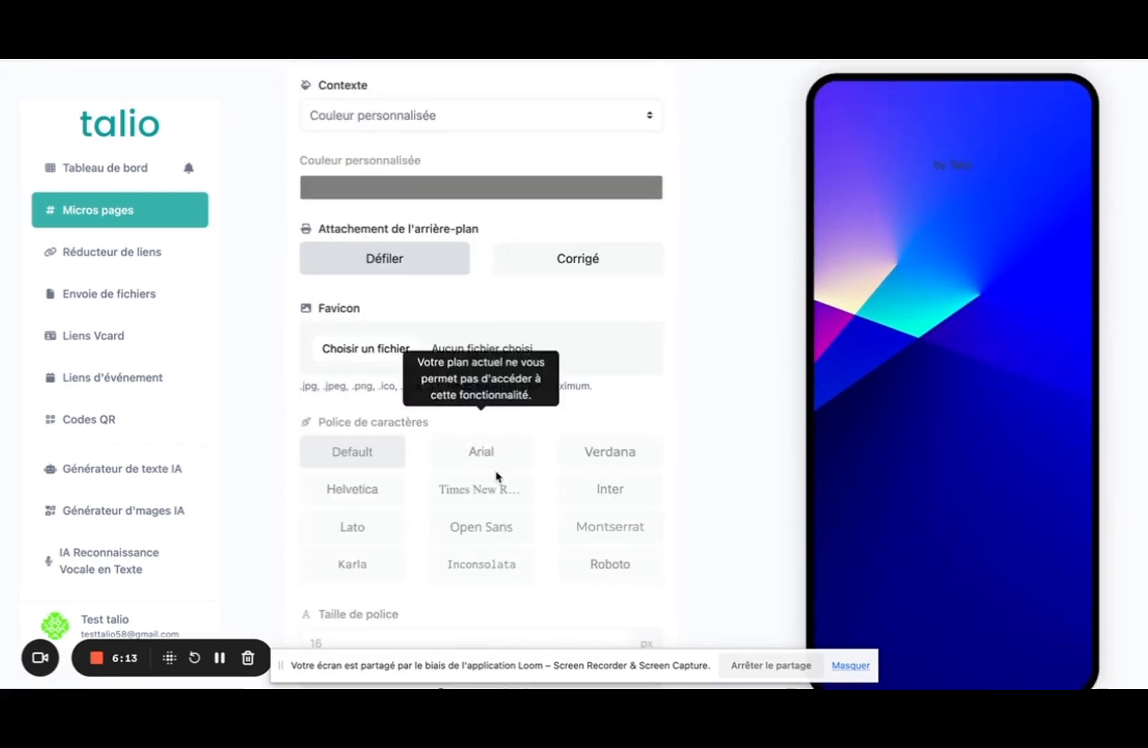
scroll(496, 477, down, 20)
scroll(496, 476, down, 15)
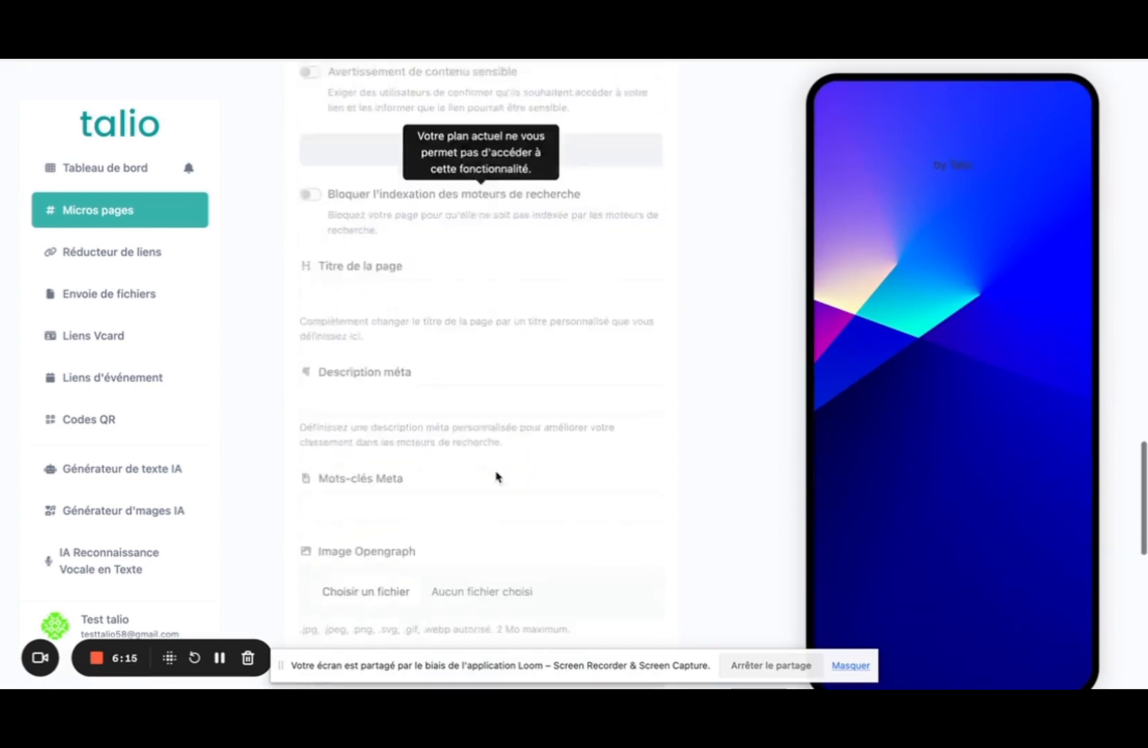
scroll(496, 476, up, 20)
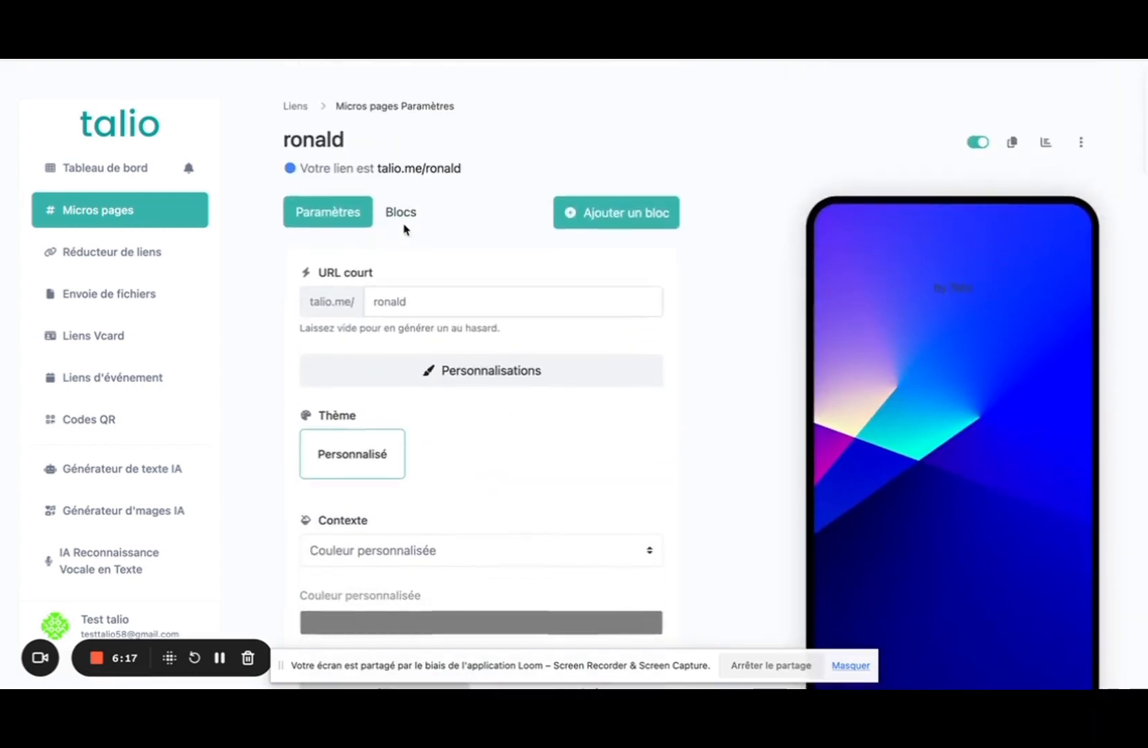
click(401, 220)
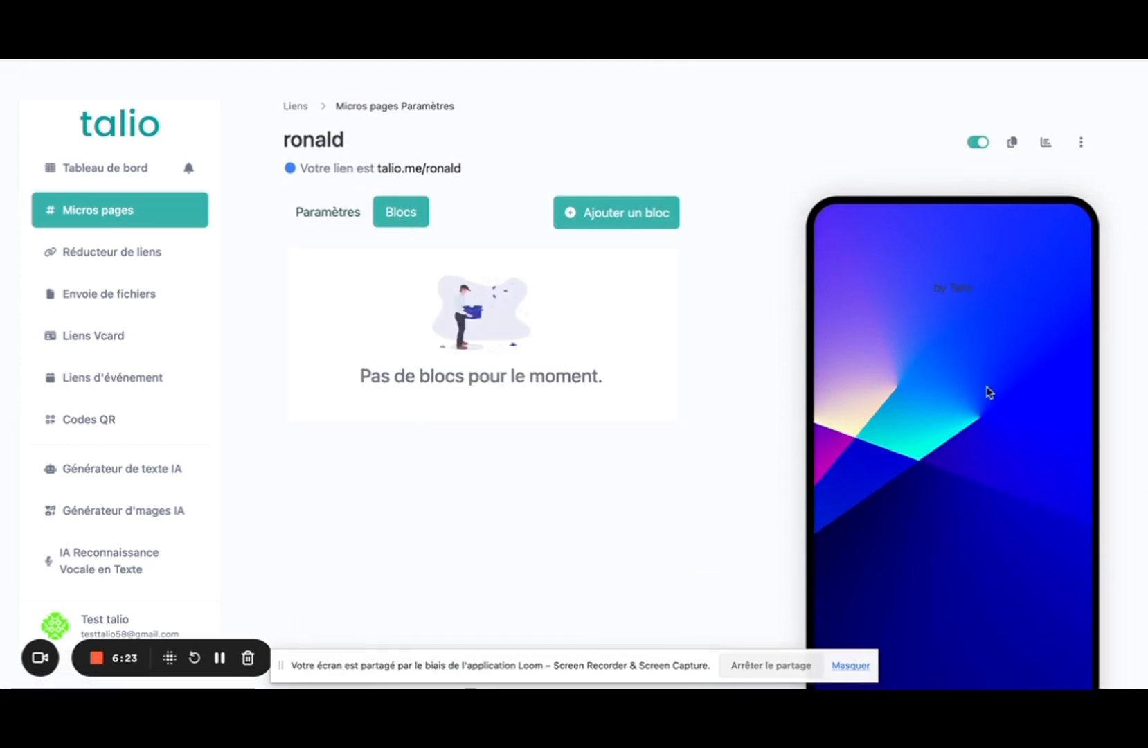
scroll(987, 390, down, 3)
scroll(988, 390, up, 1)
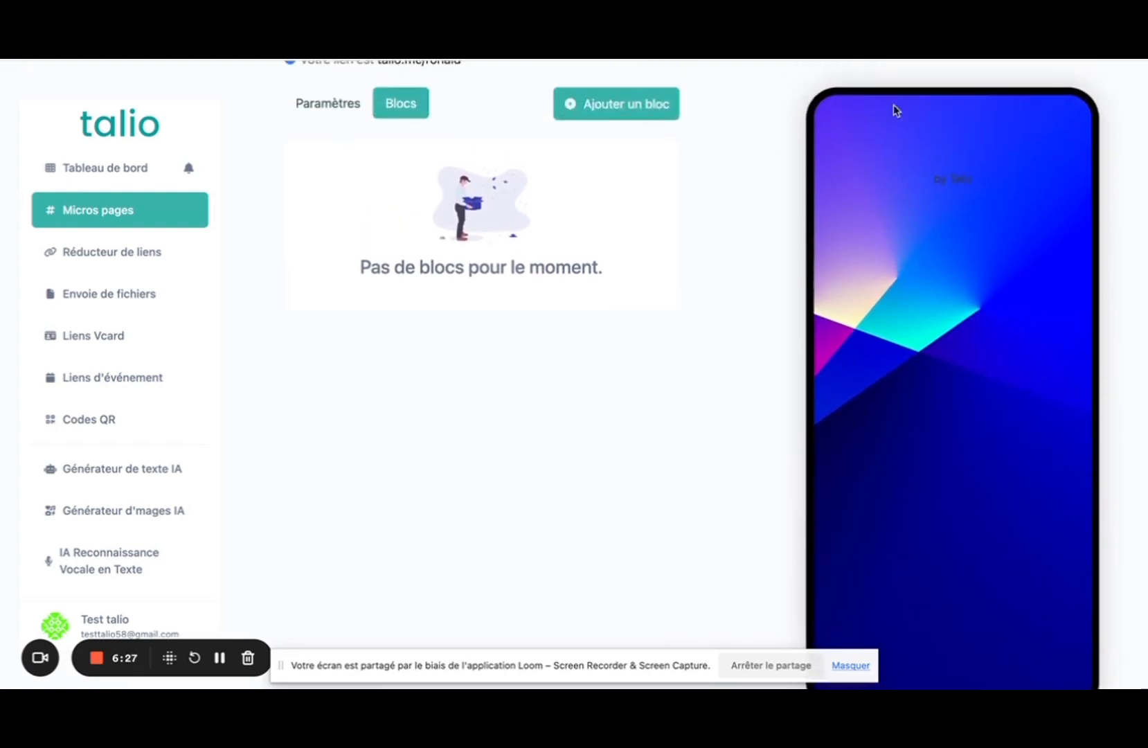
key(ctrl+Tab)
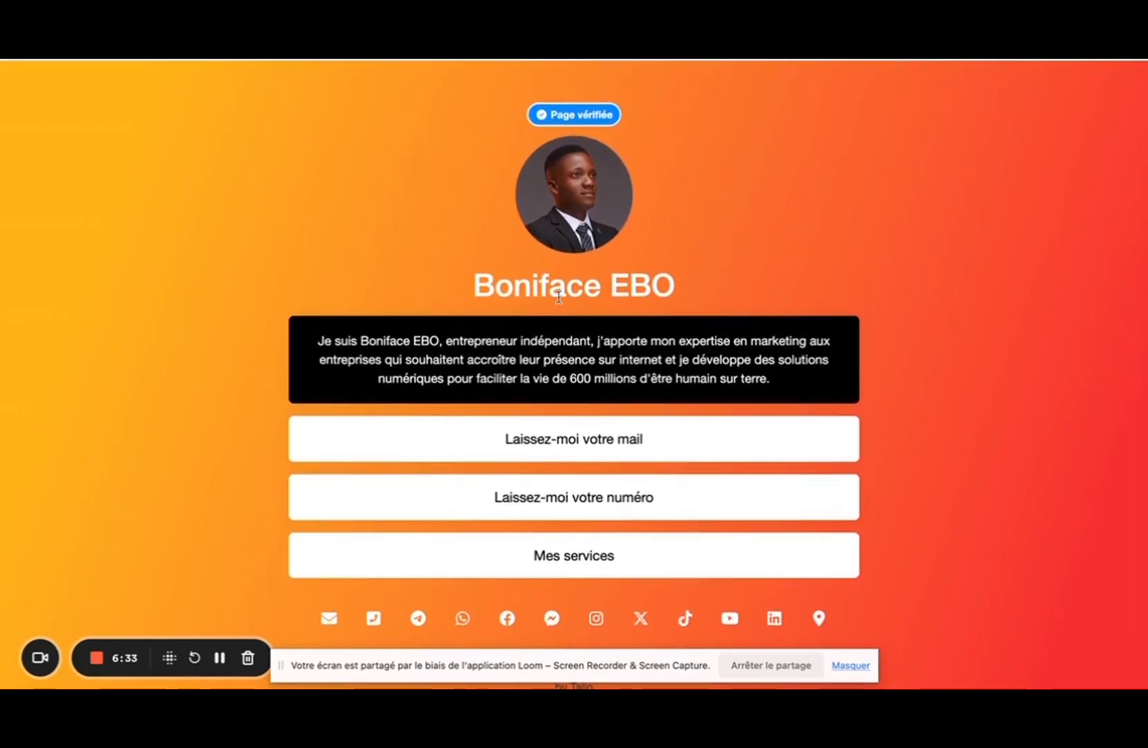
drag(712, 278, 361, 278)
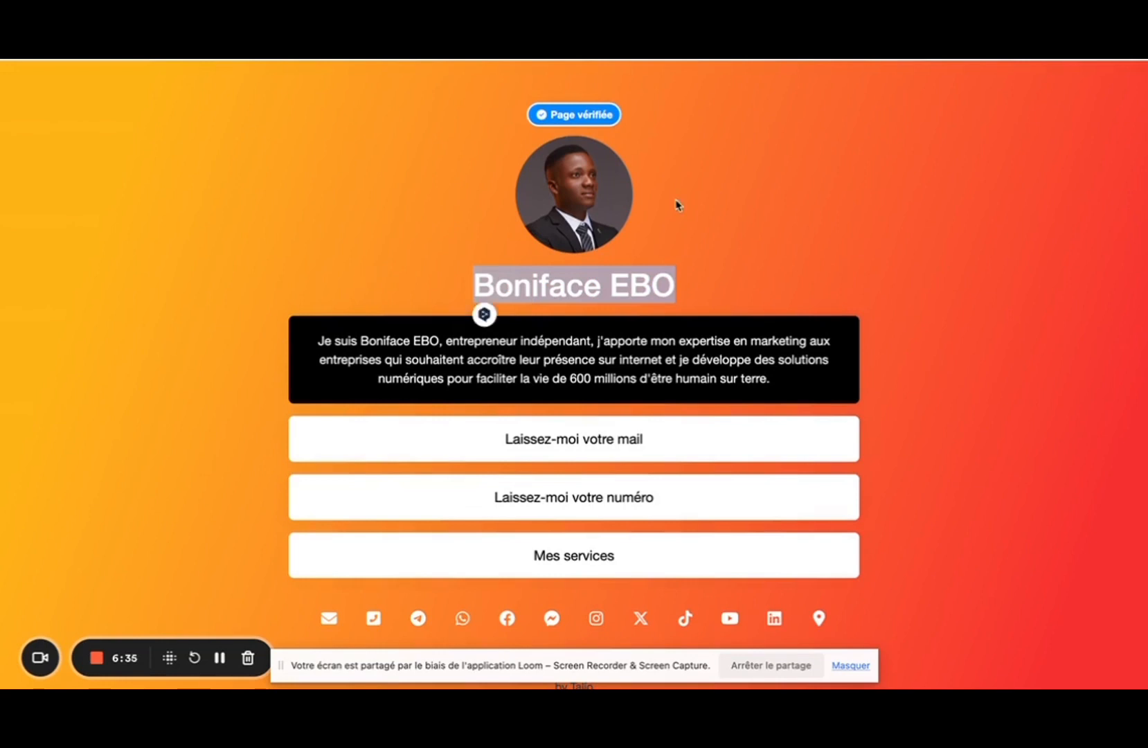
drag(692, 206, 453, 187)
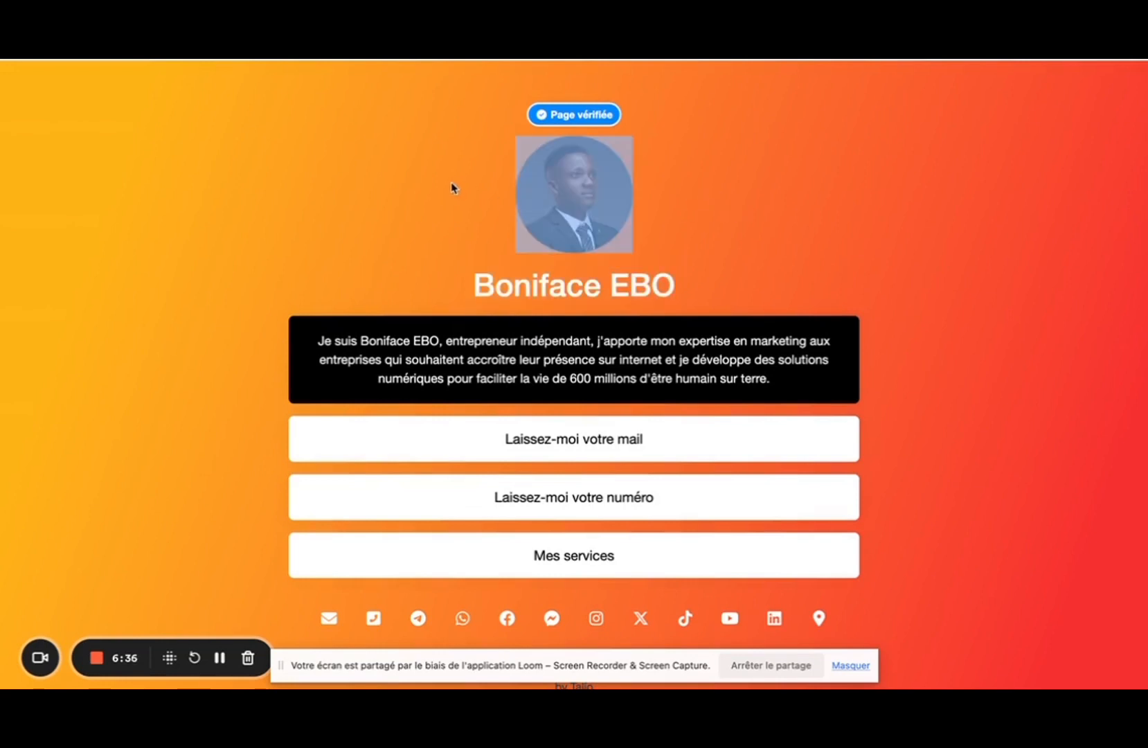
click(954, 476)
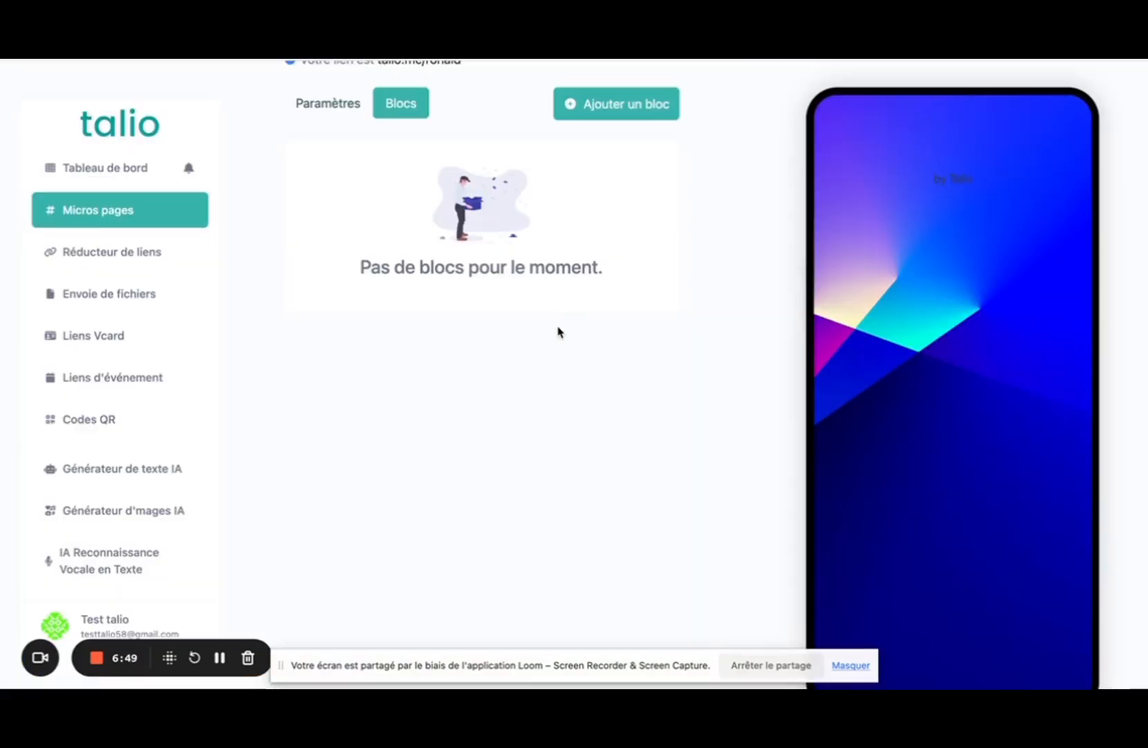
Open Ajouter un bloc and browse the block types, returning to the Standard section.
scroll(560, 332, up, 3)
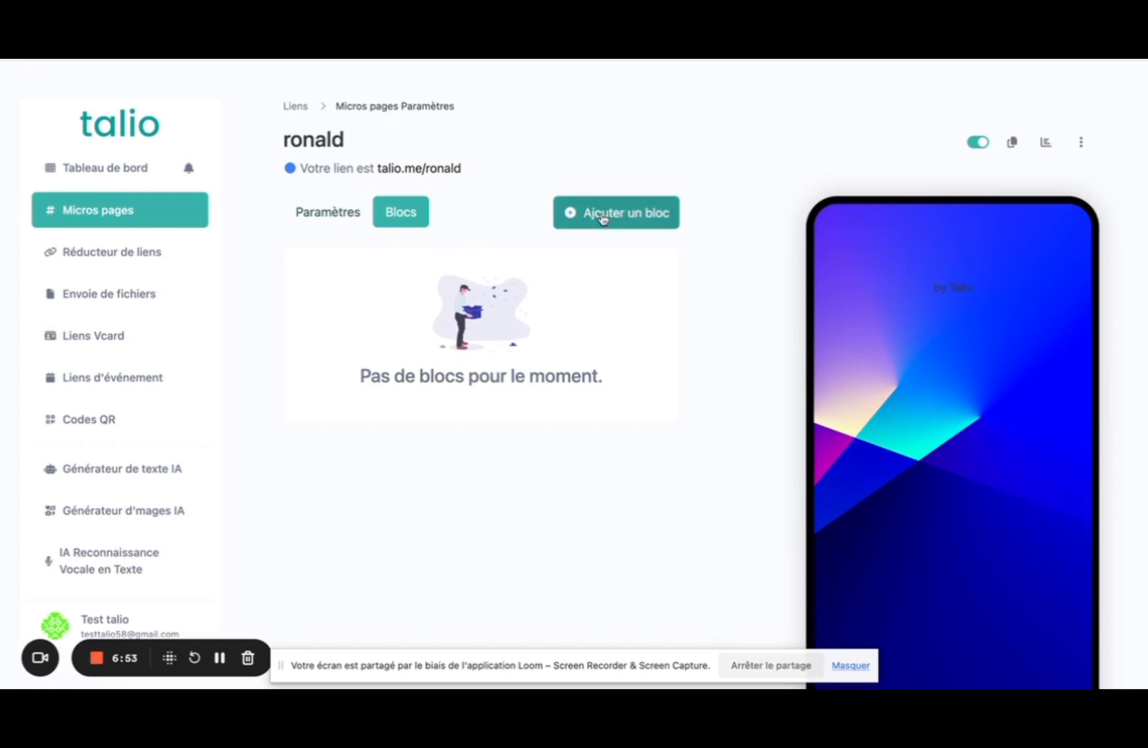
click(601, 219)
scroll(677, 434, down, 5)
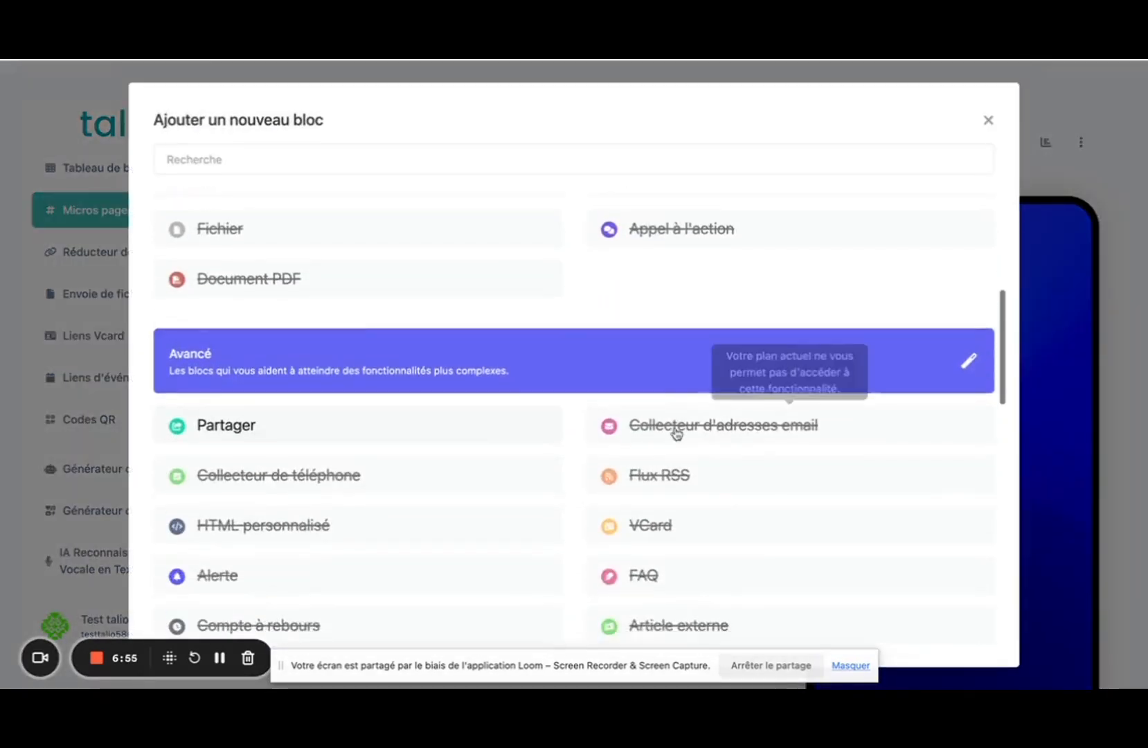
scroll(676, 434, down, 10)
scroll(677, 433, up, 10)
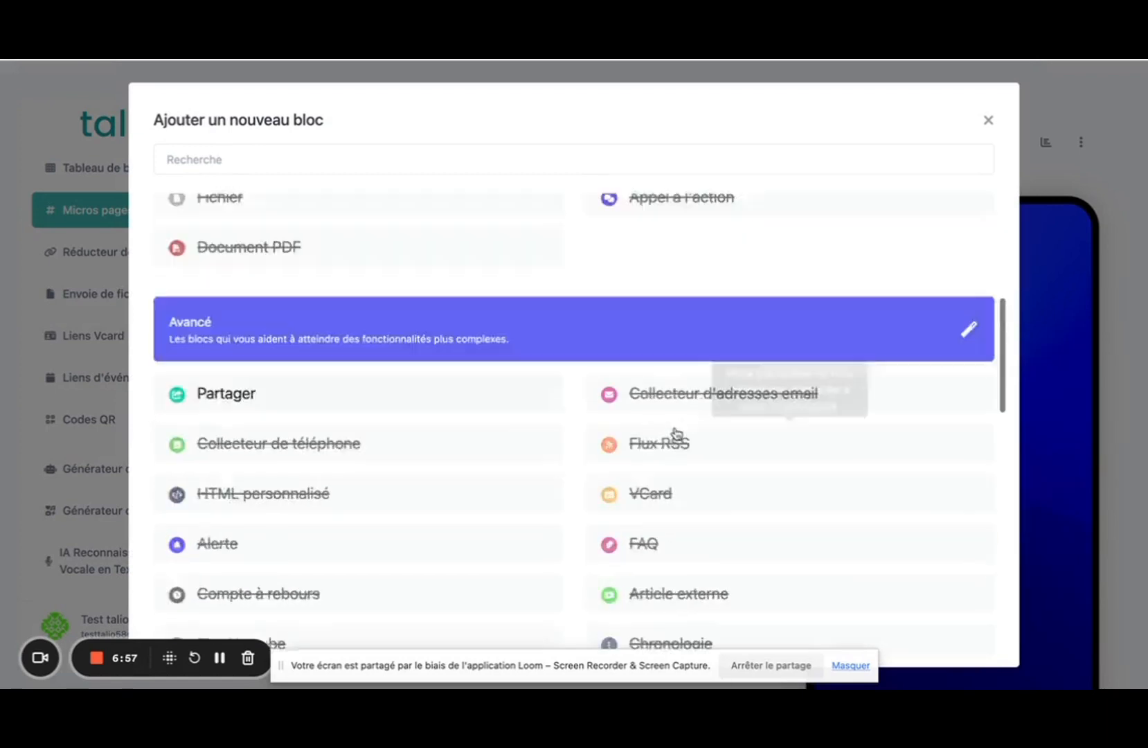
scroll(677, 433, up, 5)
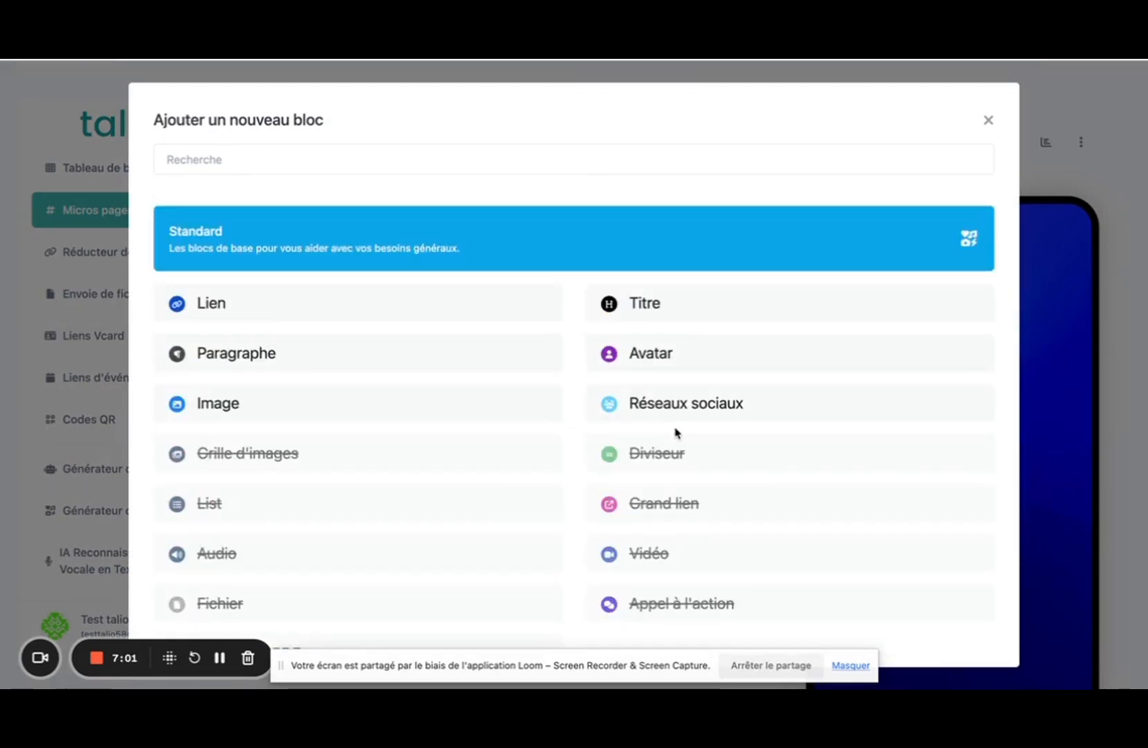
scroll(676, 433, down, 15)
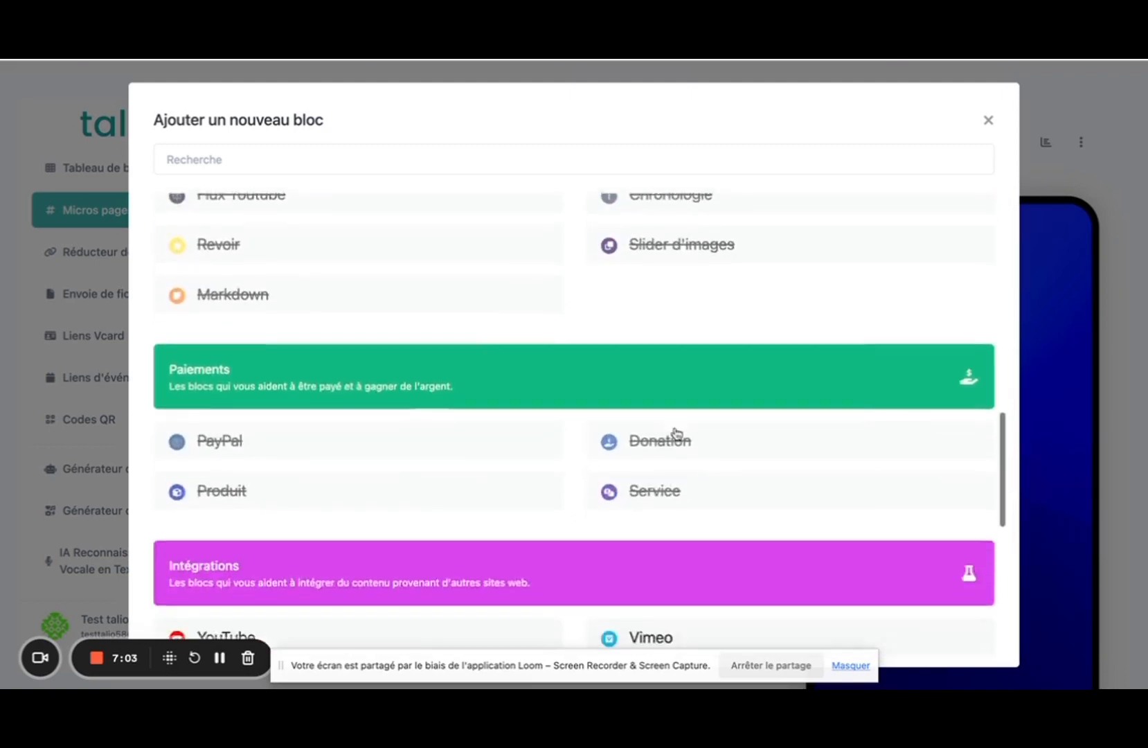
scroll(677, 434, up, 15)
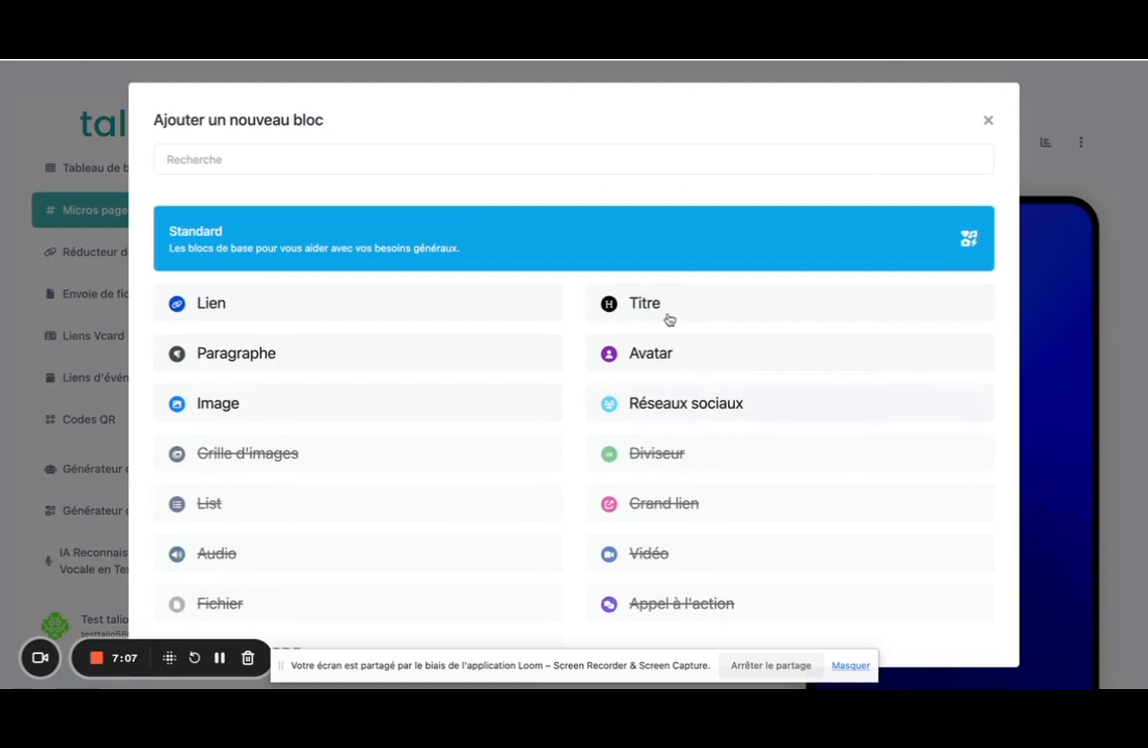
Add an Avatar block with an uploaded .jpg photo, size 150x150px and Arrondi border radius.
click(650, 354)
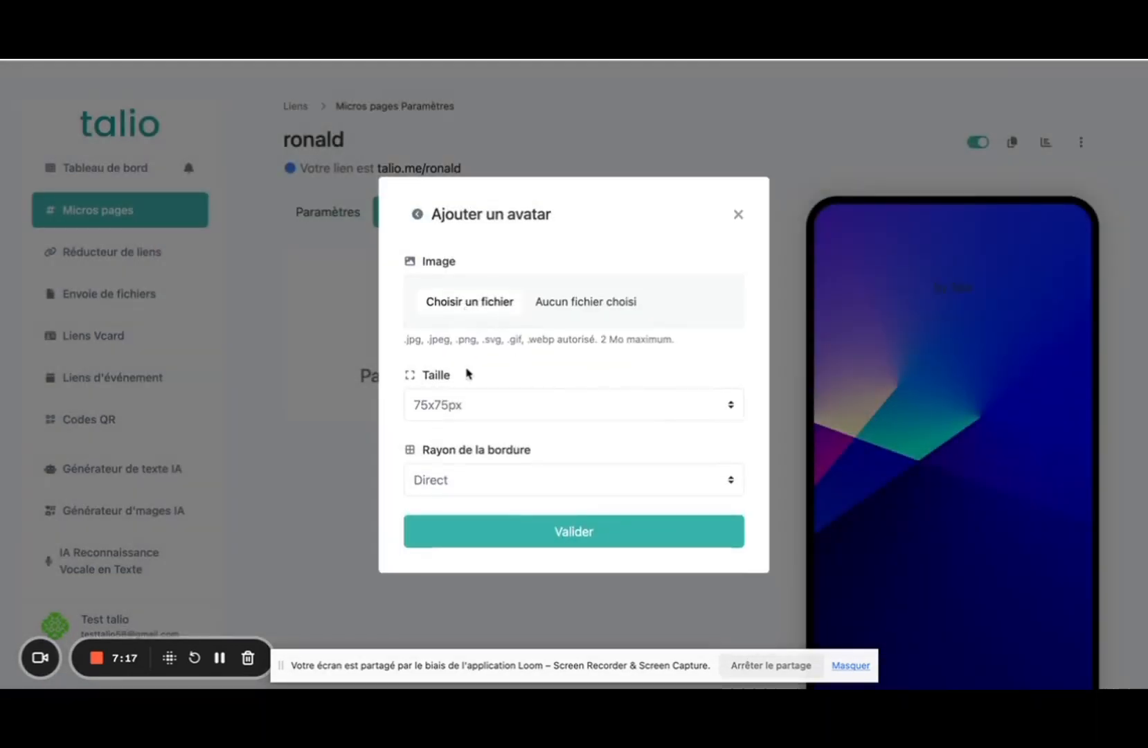
click(459, 407)
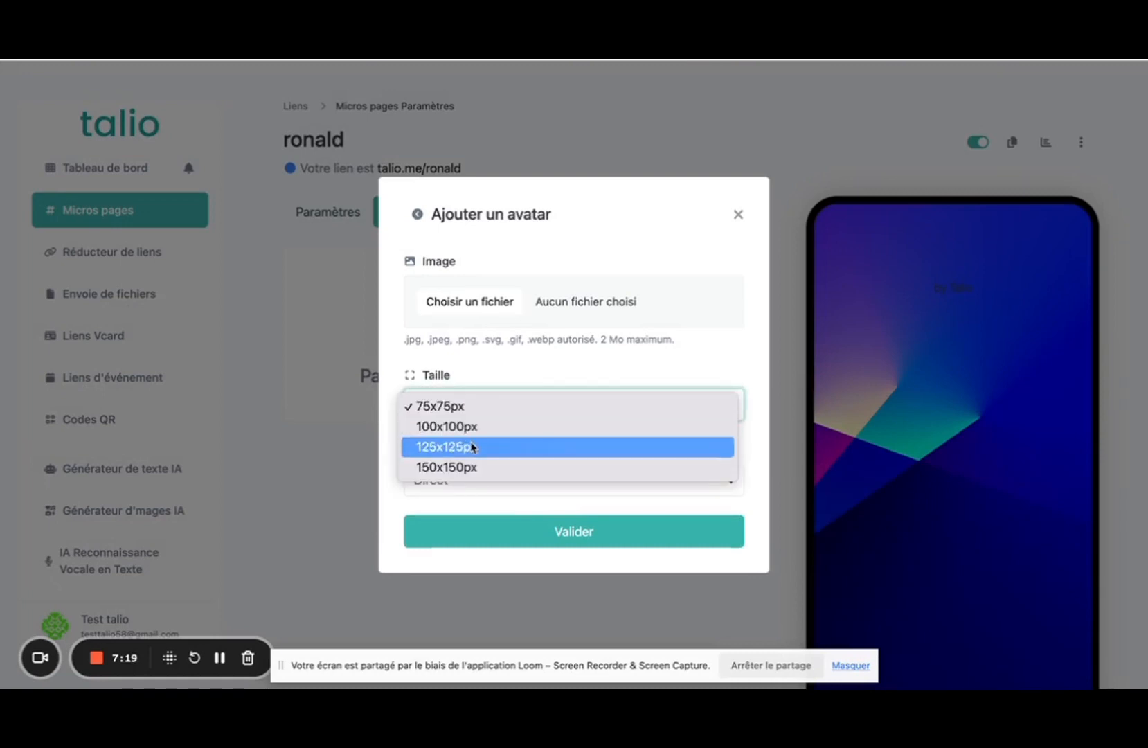
click(459, 469)
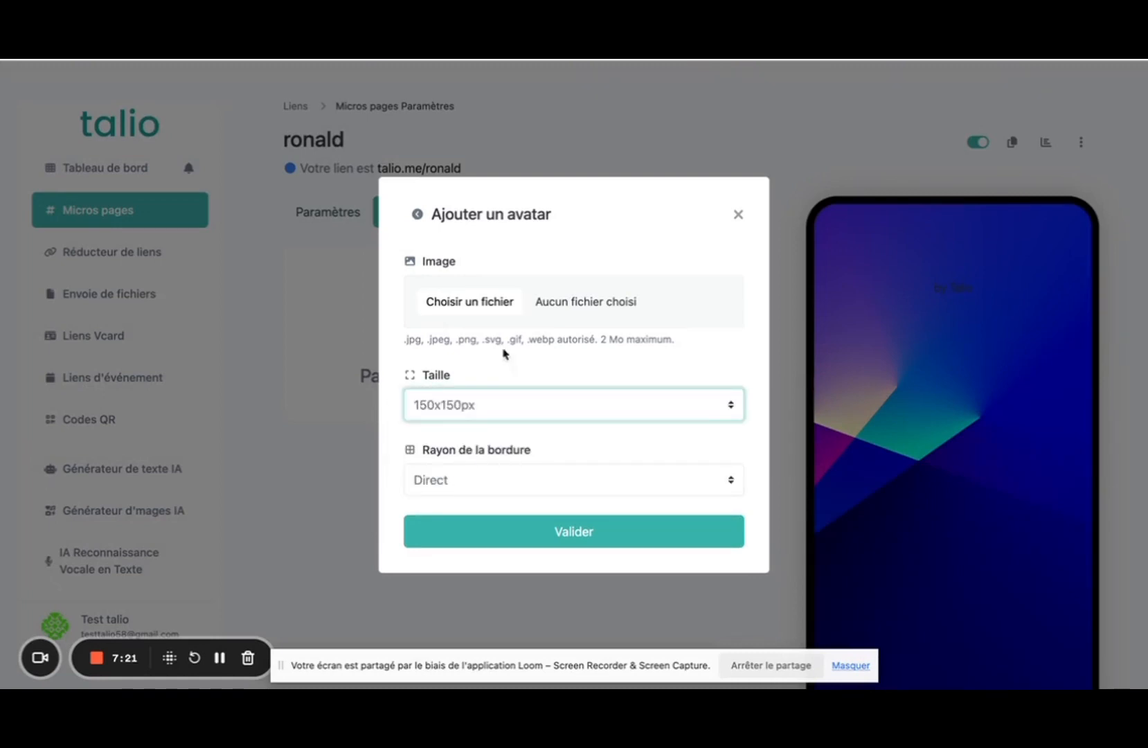
click(452, 305)
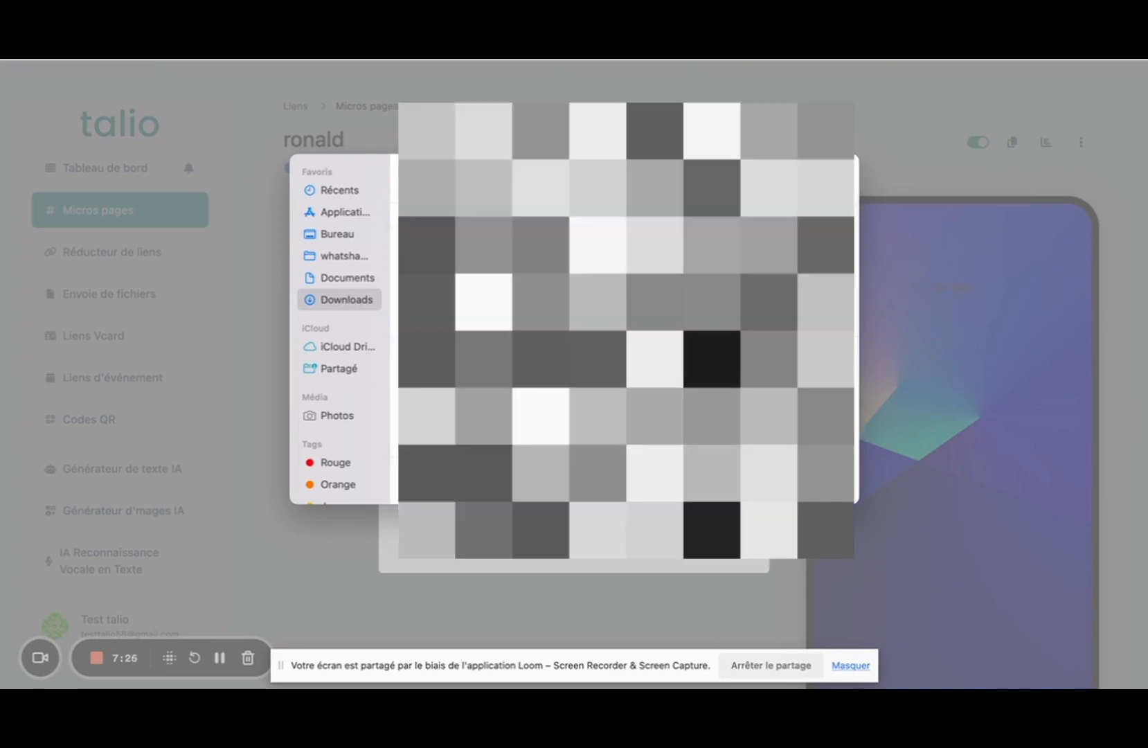
key(Return)
click(451, 479)
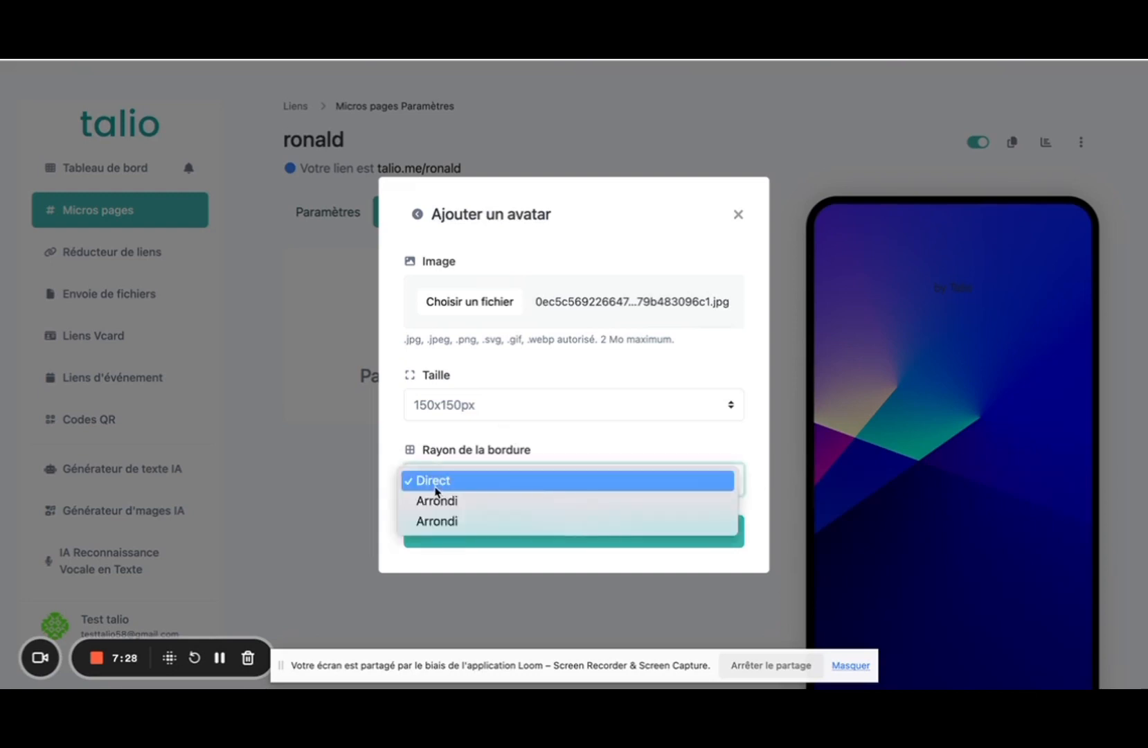
click(454, 522)
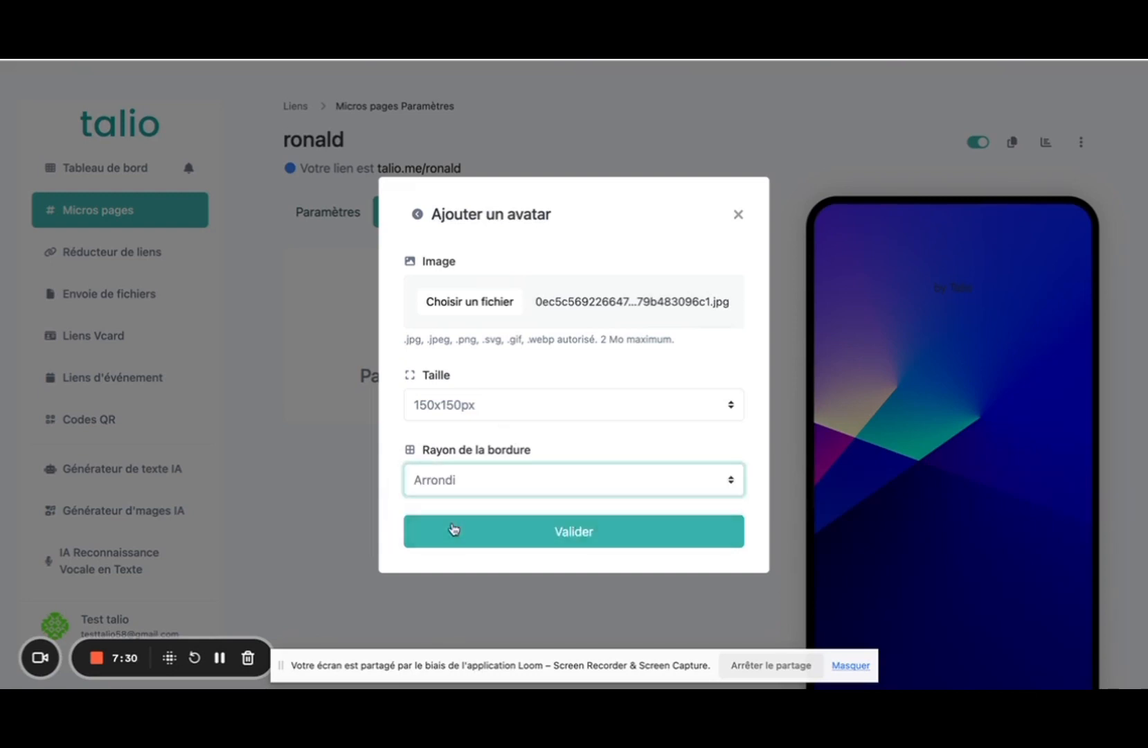
click(572, 542)
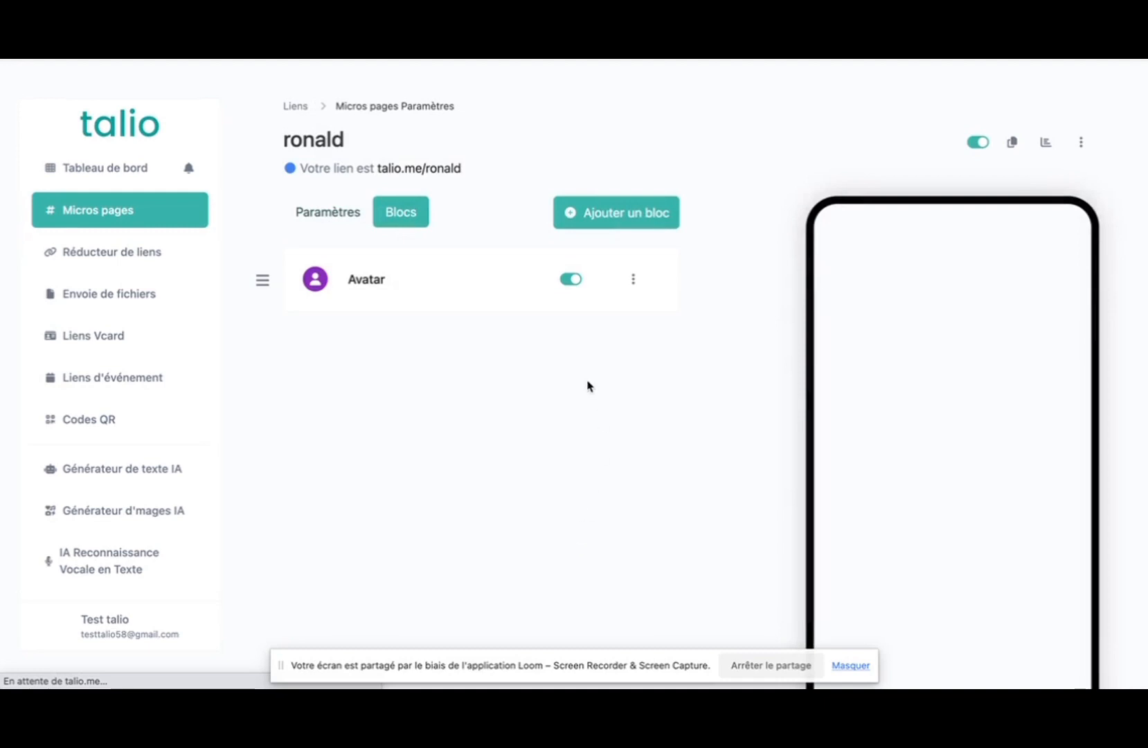
Edit the Avatar block and set its Paramètres de bordure radius to the round Arrondi.
click(633, 280)
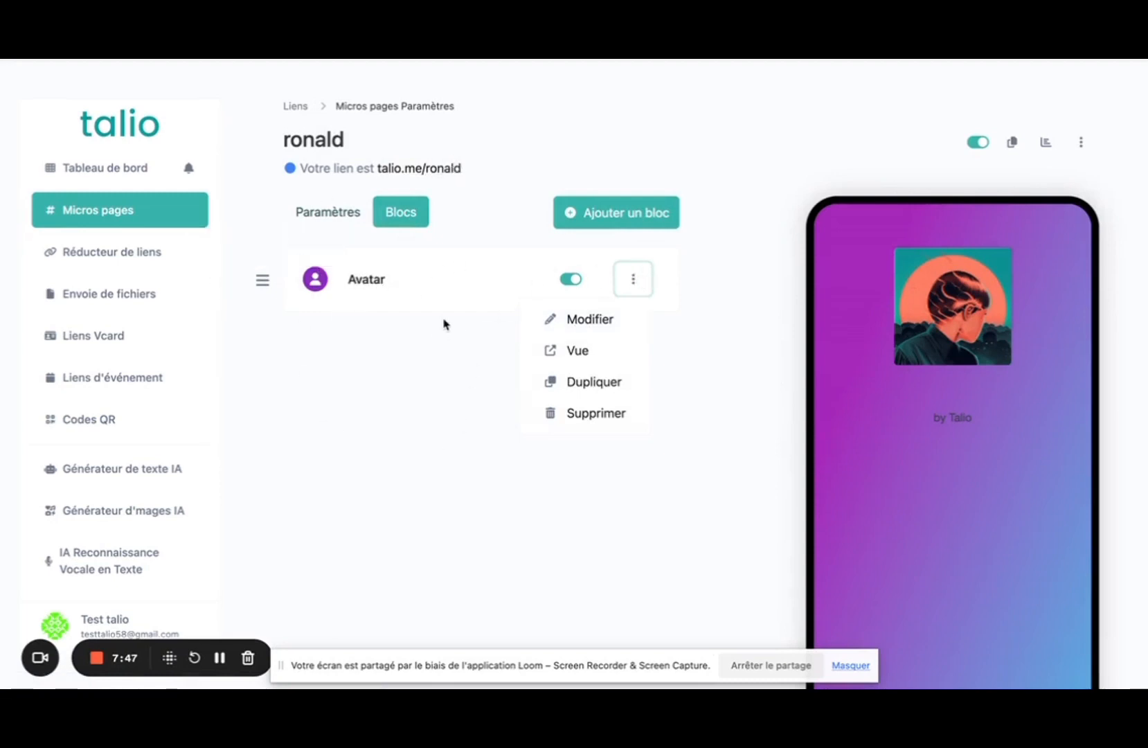
click(374, 357)
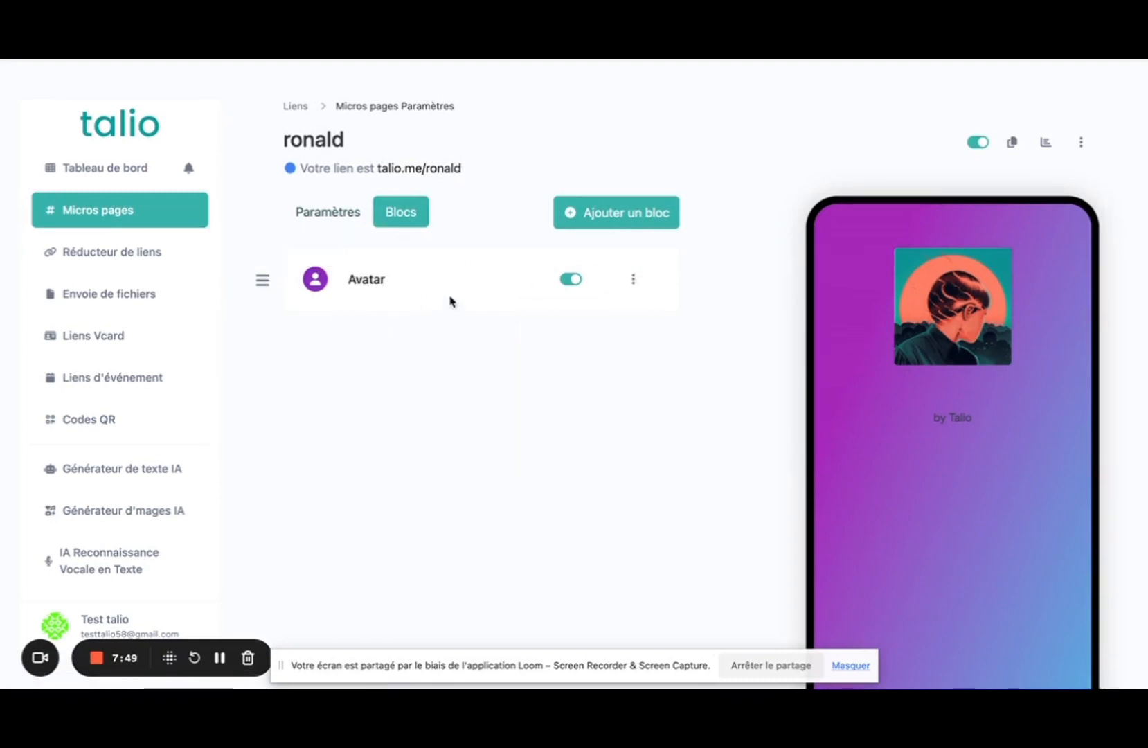
click(633, 279)
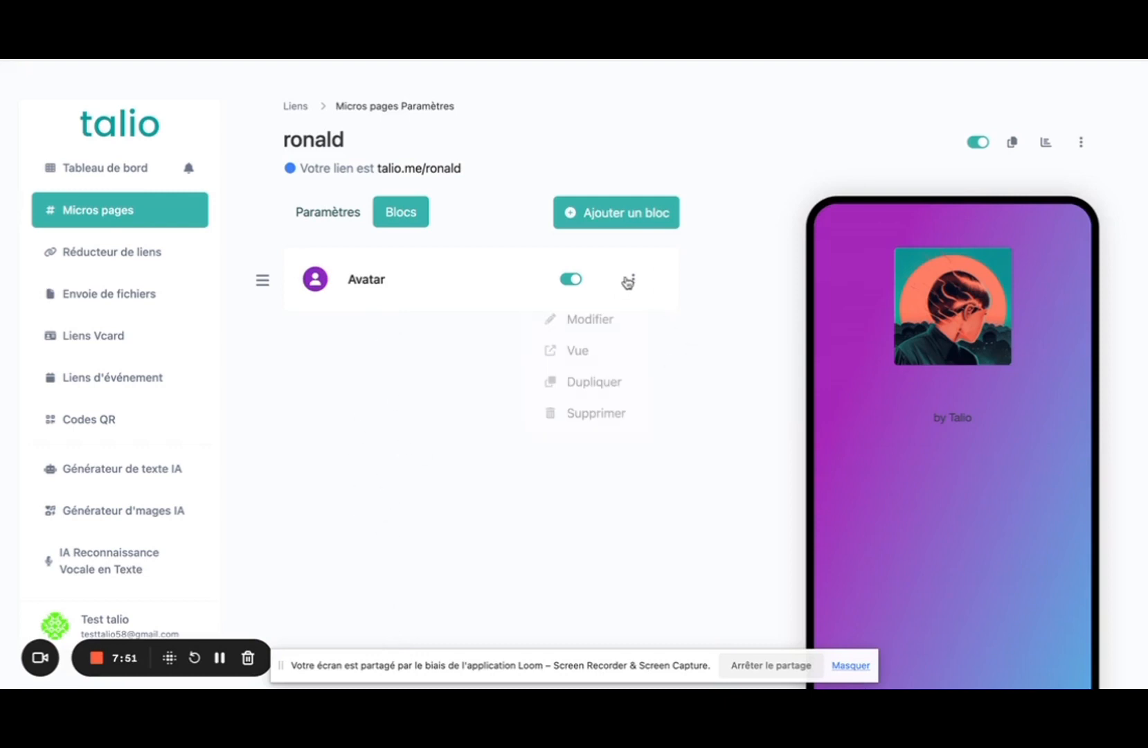
click(607, 323)
scroll(604, 325, down, 1)
scroll(604, 324, down, 4)
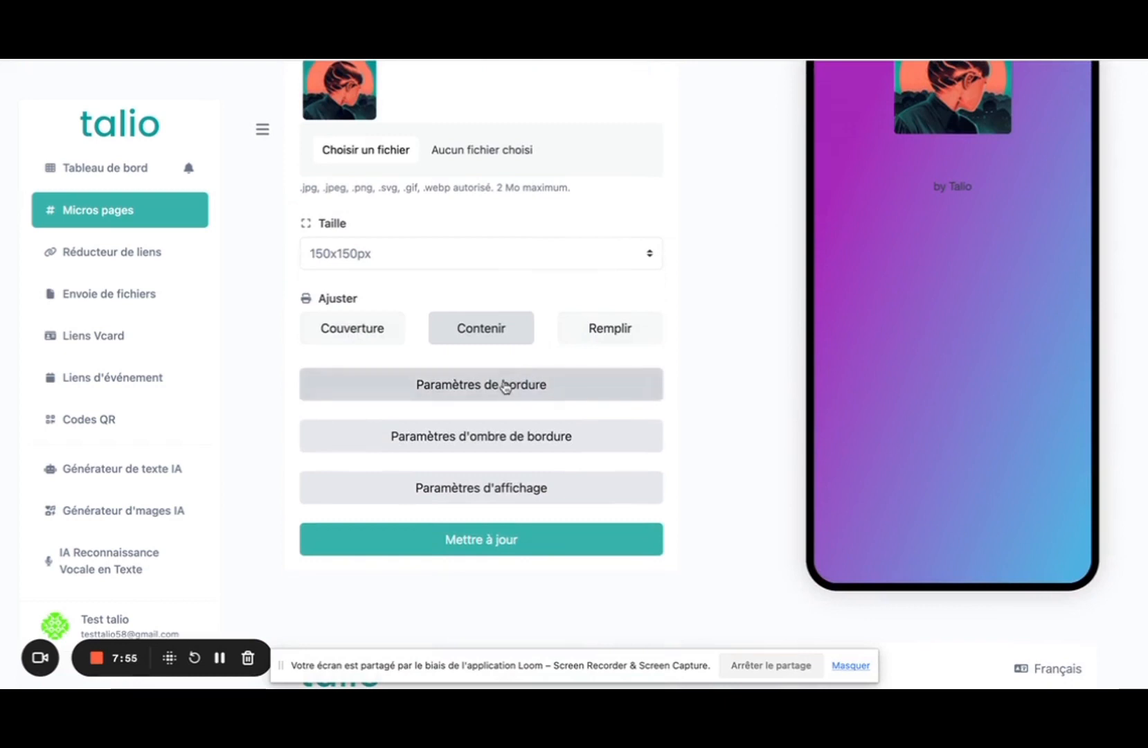
click(505, 386)
scroll(544, 410, down, 2)
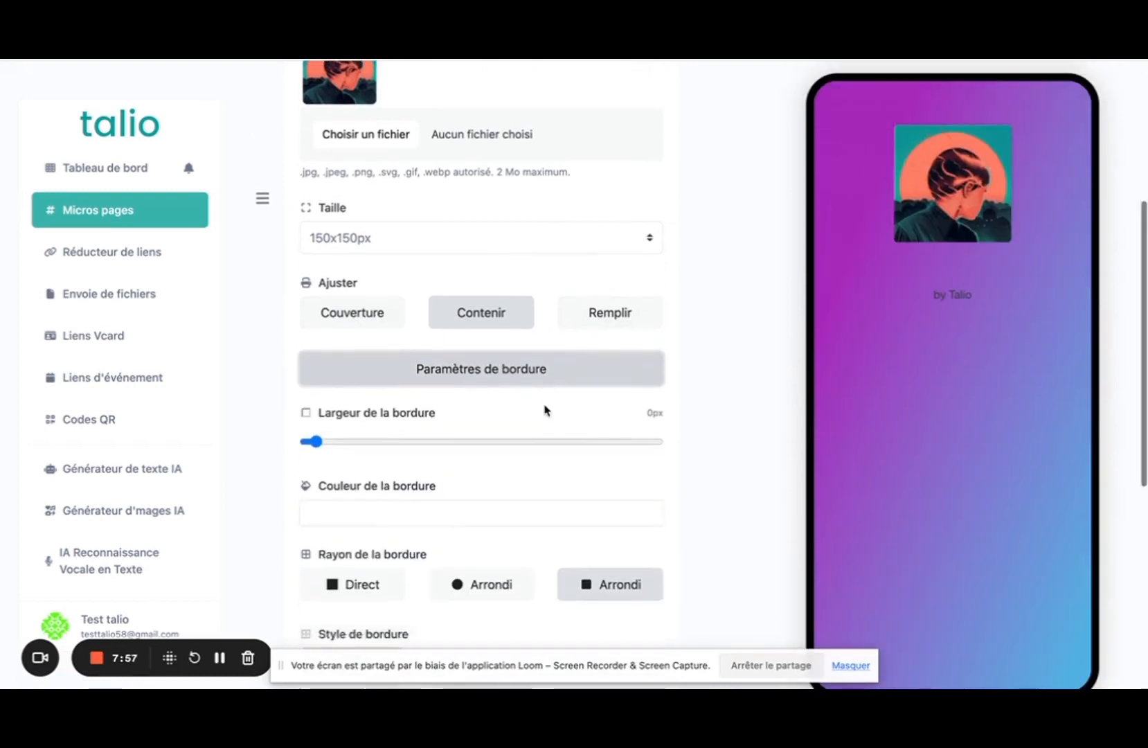
click(467, 508)
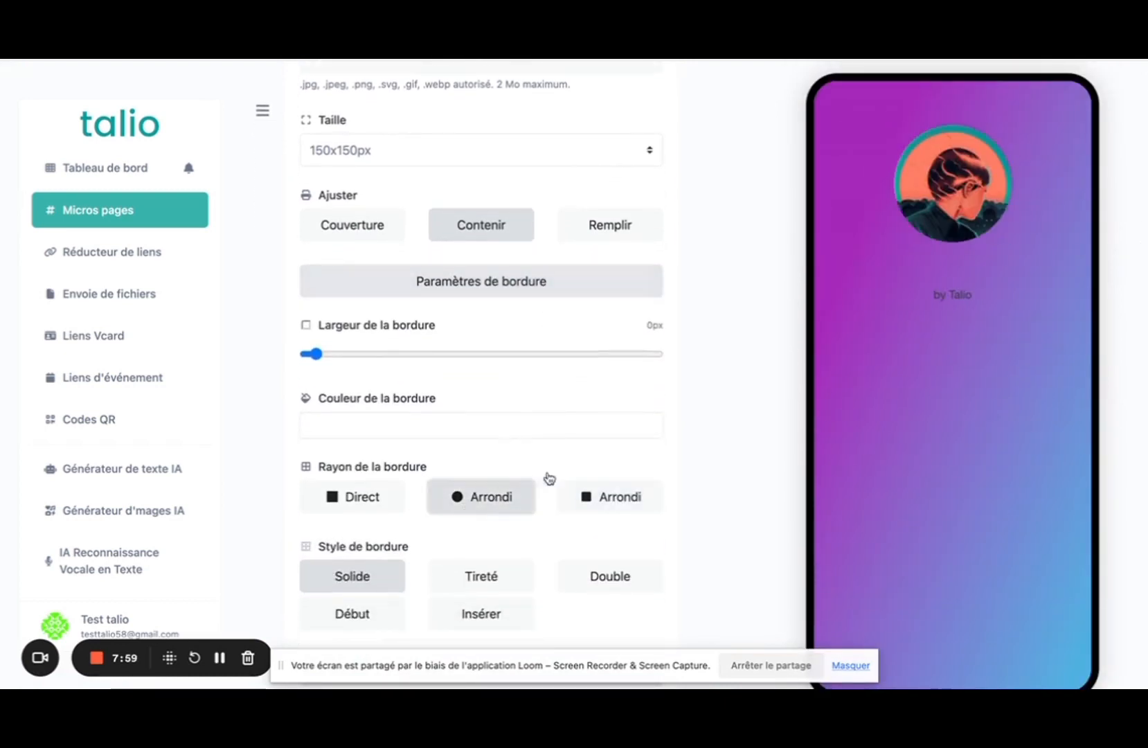
Expand the avatar's border shadow and display settings to review them.
scroll(616, 312, down, 1)
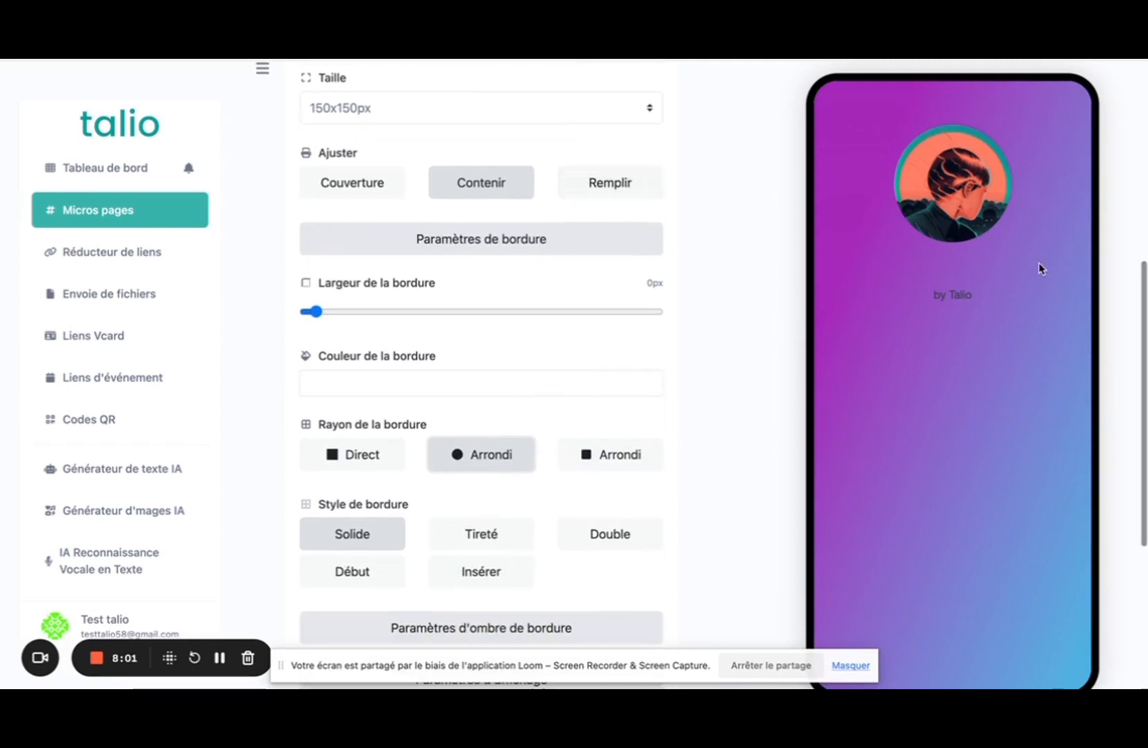
scroll(680, 270, down, 3)
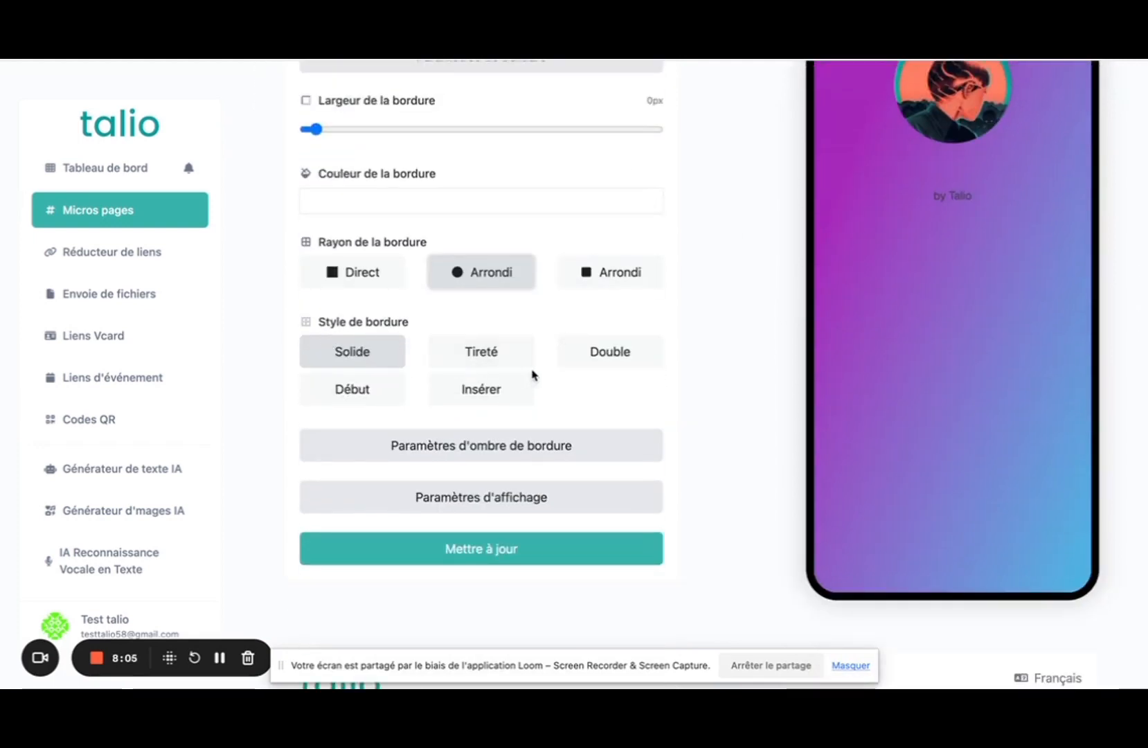
click(554, 447)
scroll(579, 451, down, 2)
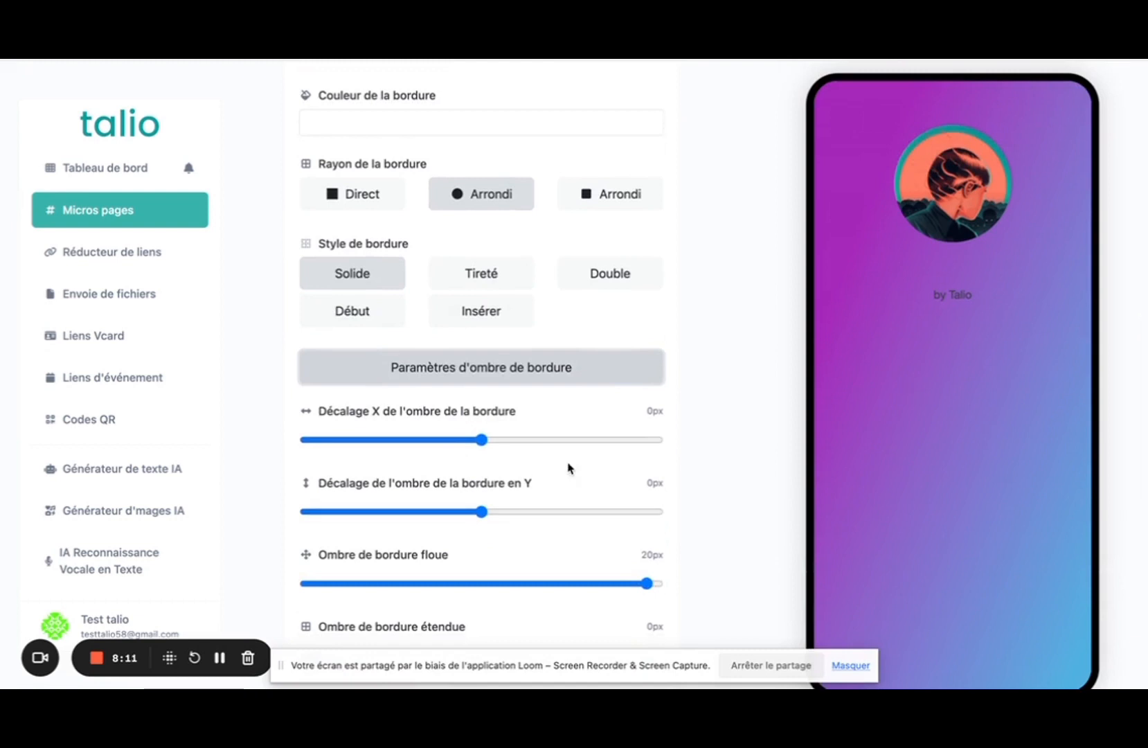
scroll(568, 468, down, 5)
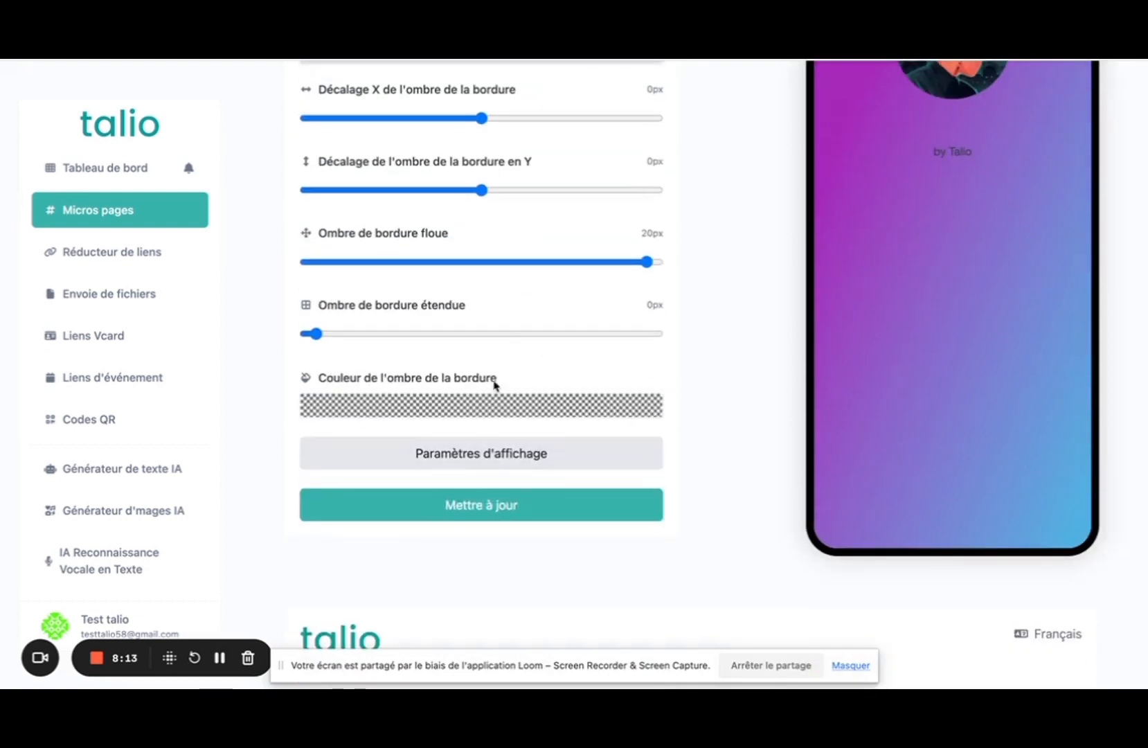
click(418, 451)
scroll(438, 405, down, 5)
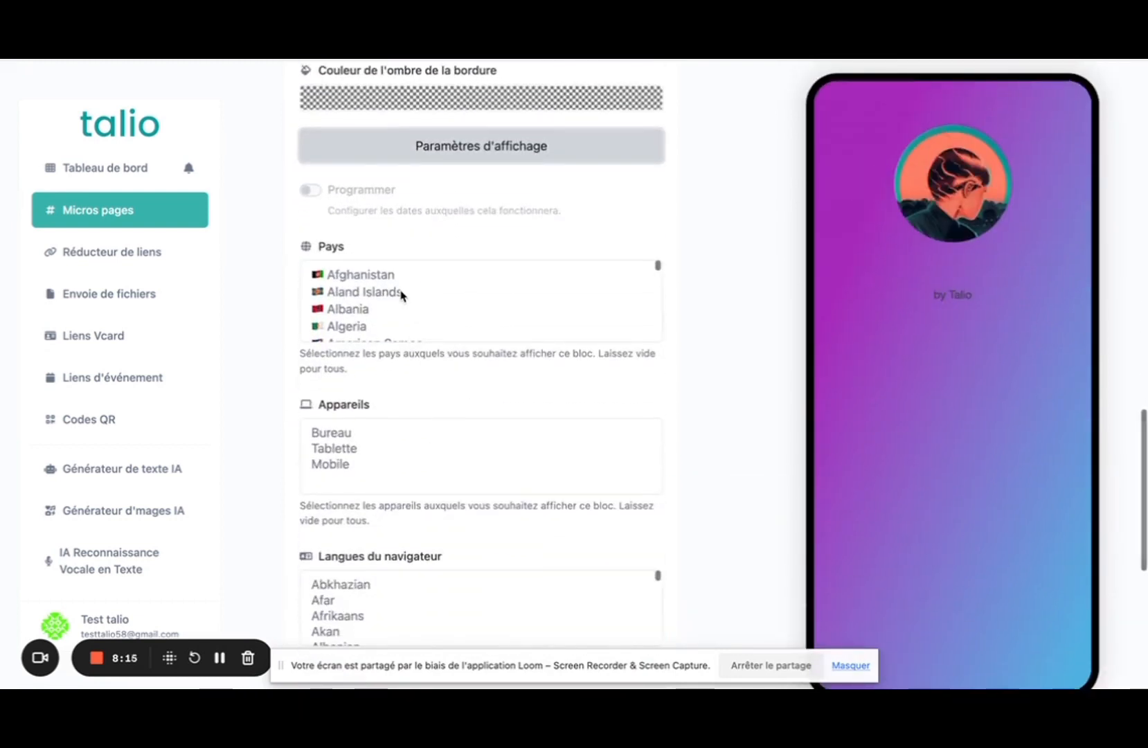
scroll(401, 297, down, 5)
scroll(457, 376, down, 2)
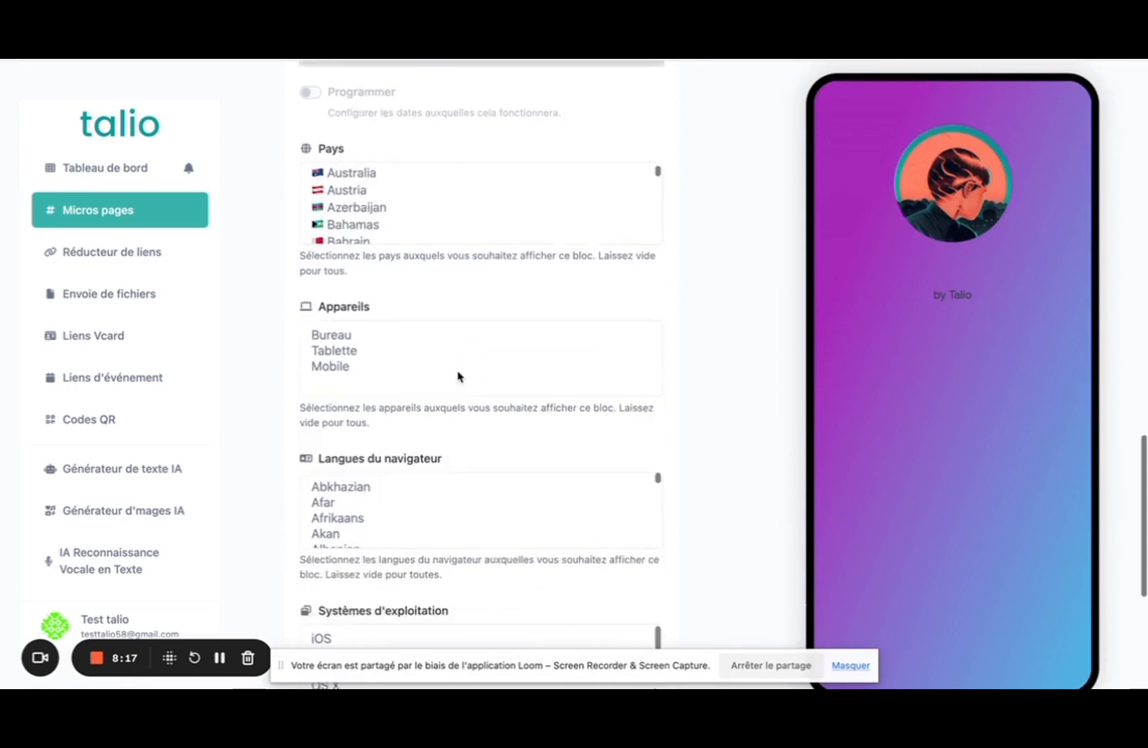
scroll(457, 376, down, 2)
scroll(461, 377, down, 4)
scroll(461, 377, up, 4)
scroll(552, 334, up, 14)
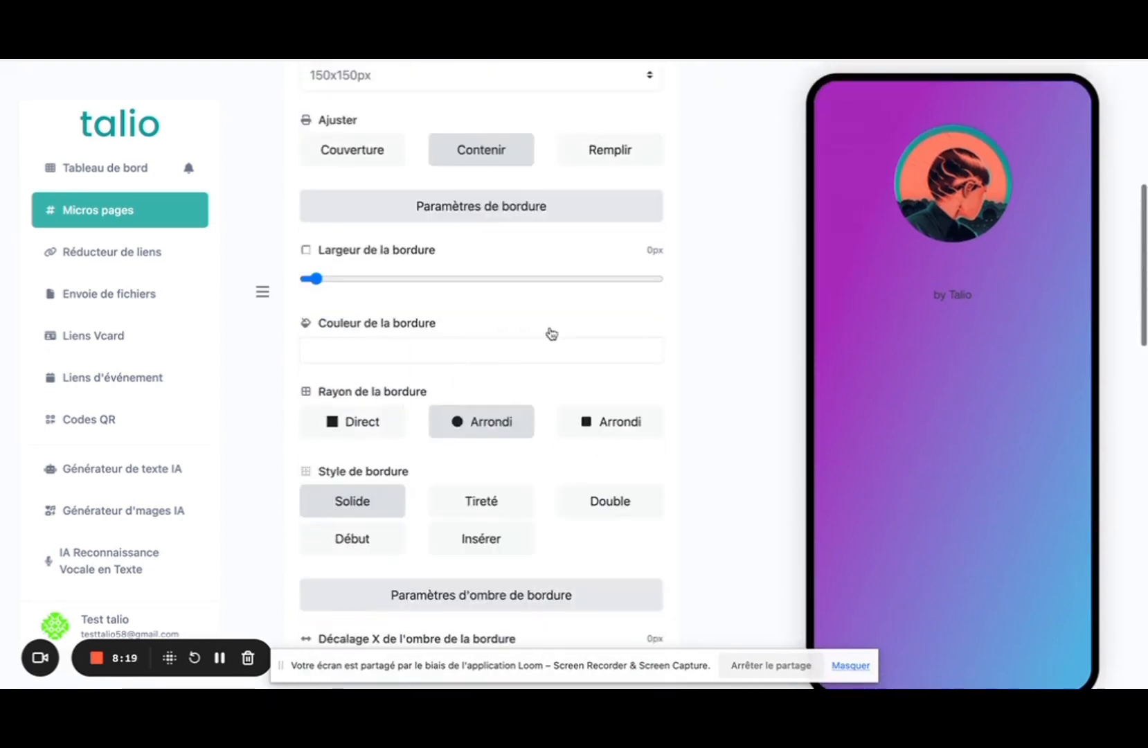
scroll(620, 300, up, 7)
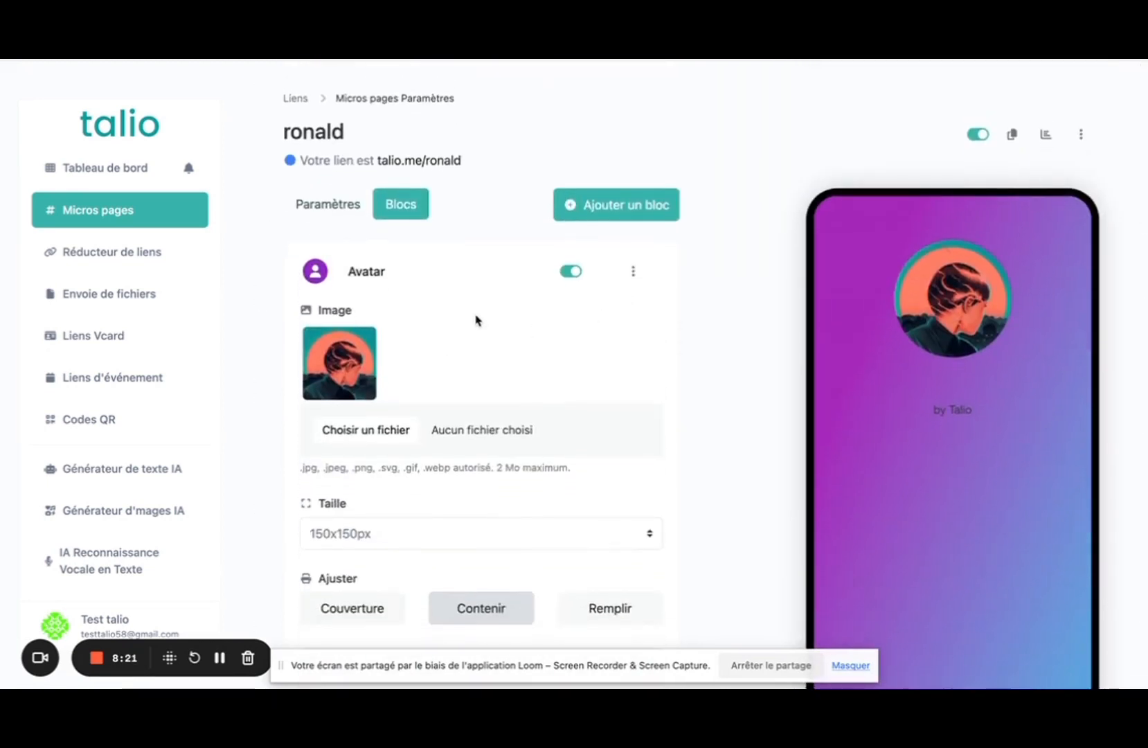
click(368, 273)
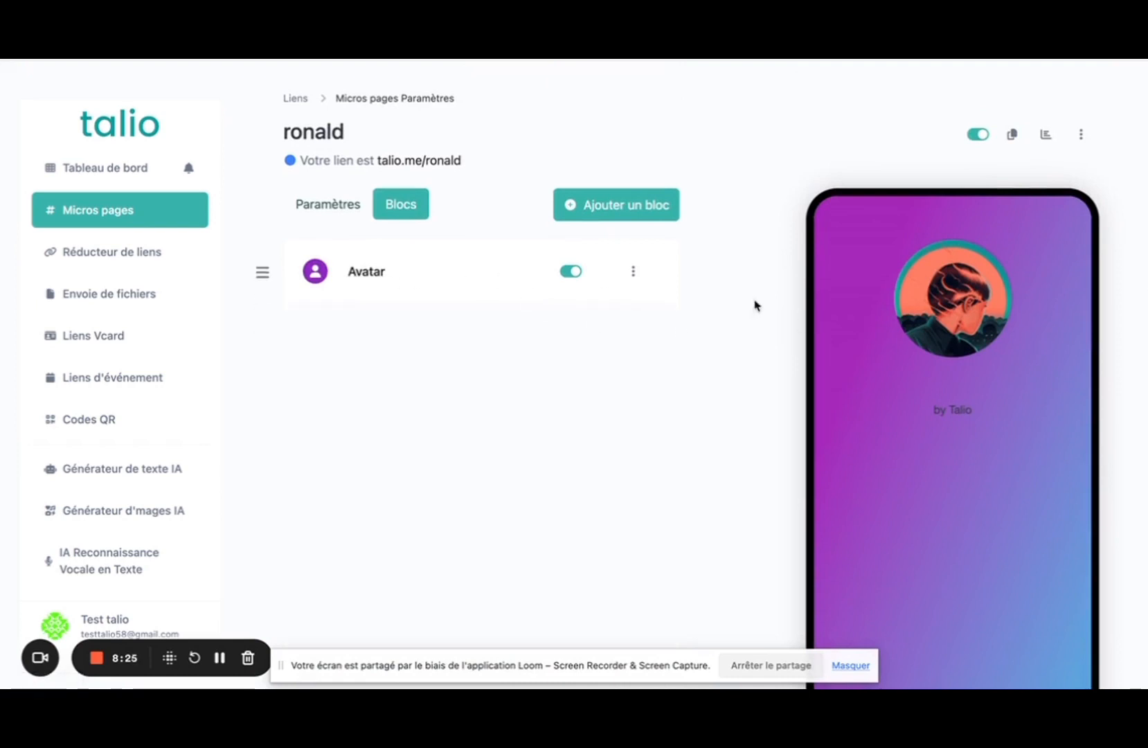
click(604, 206)
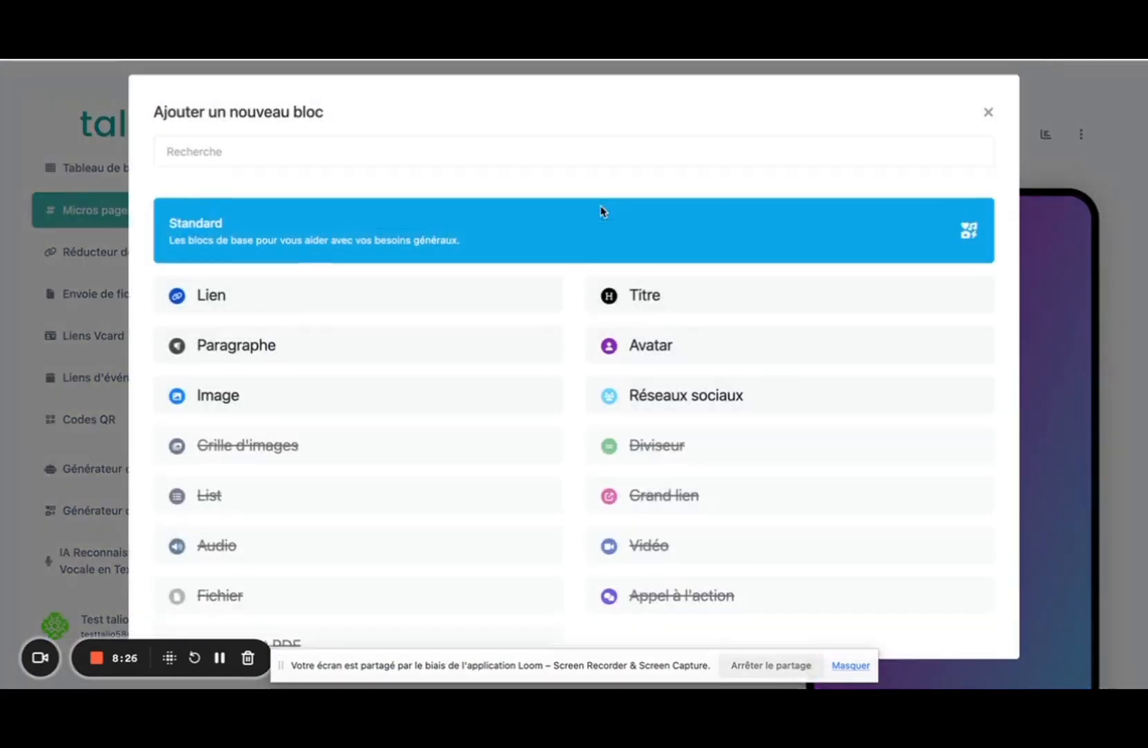
click(645, 306)
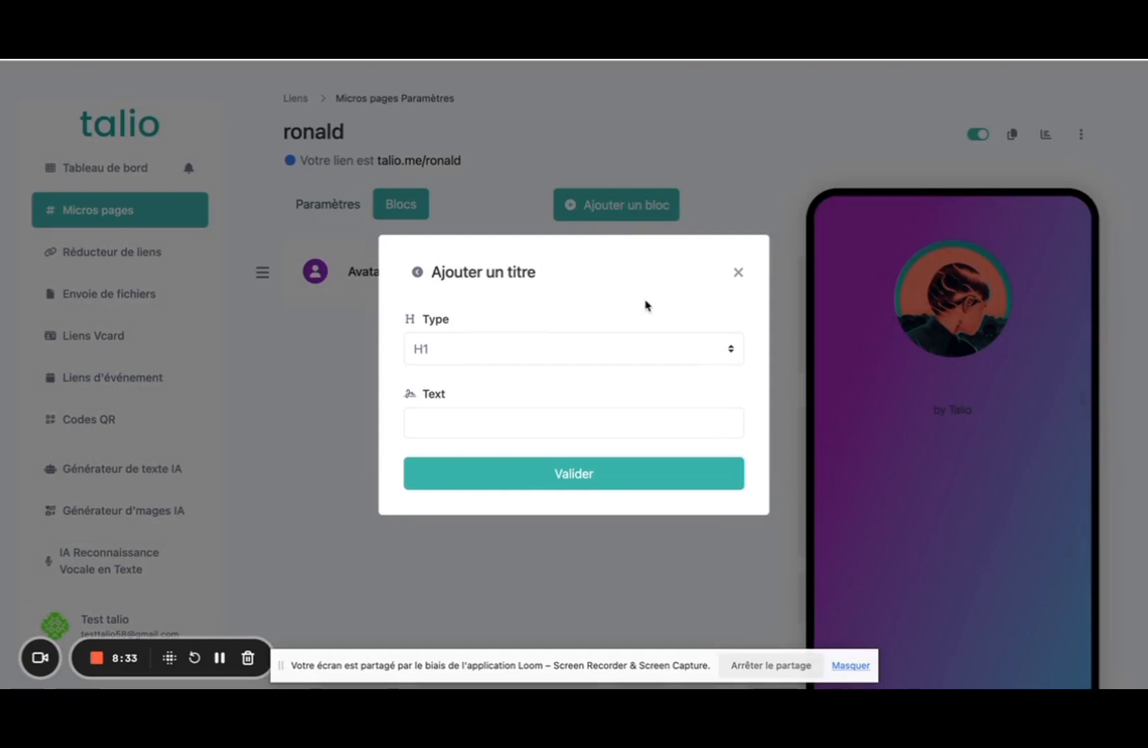
click(466, 350)
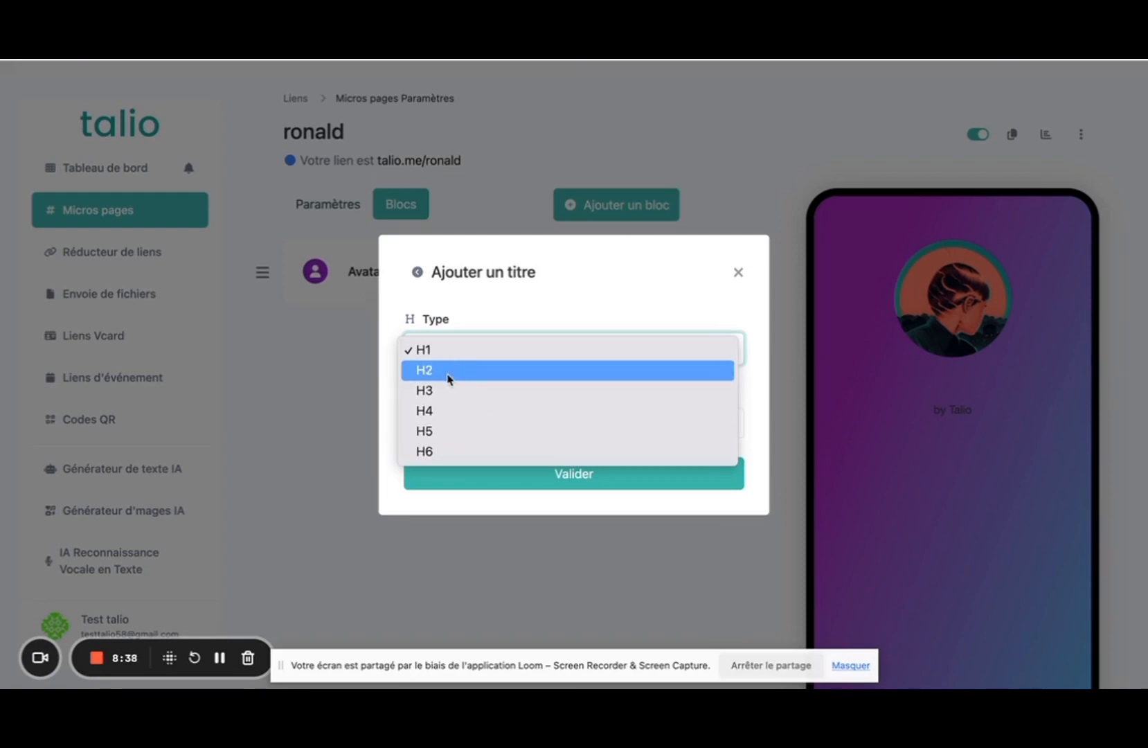
click(448, 372)
click(431, 420)
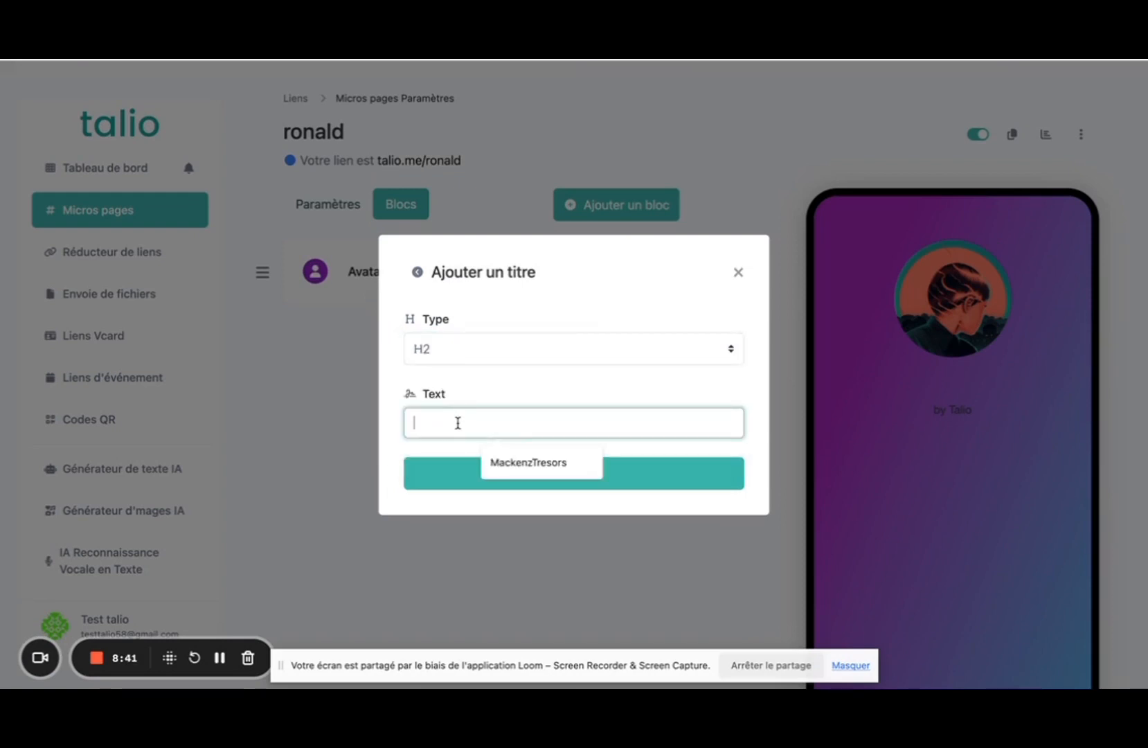
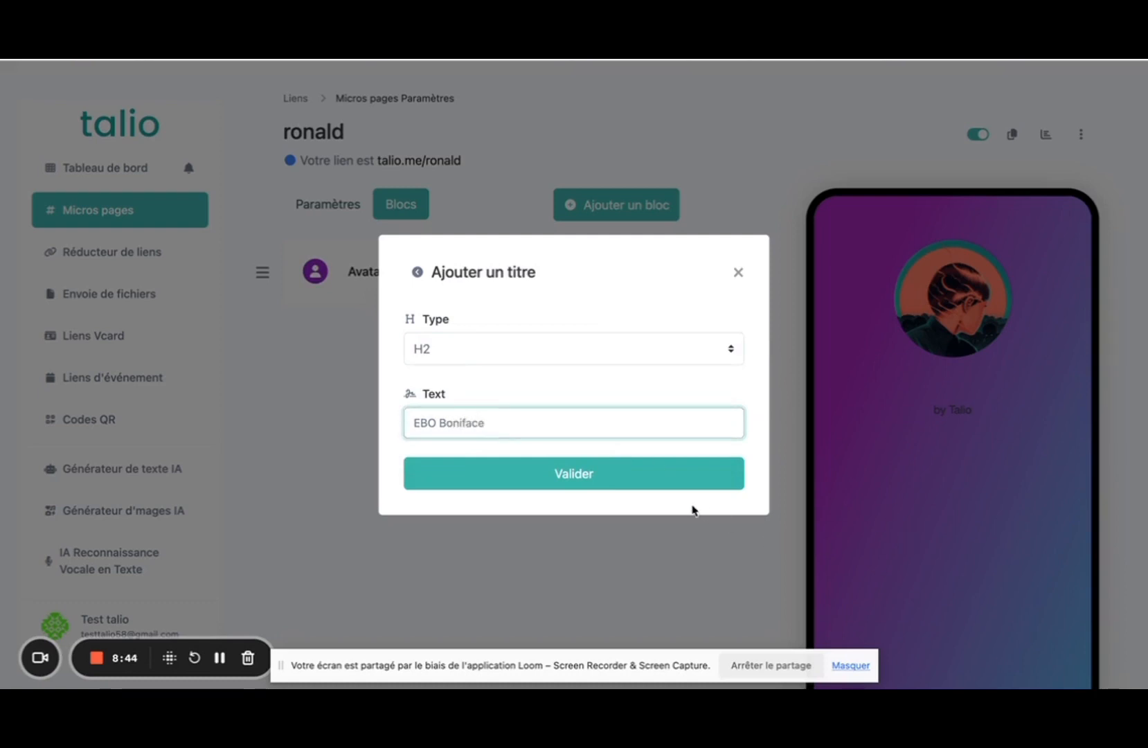
click(607, 475)
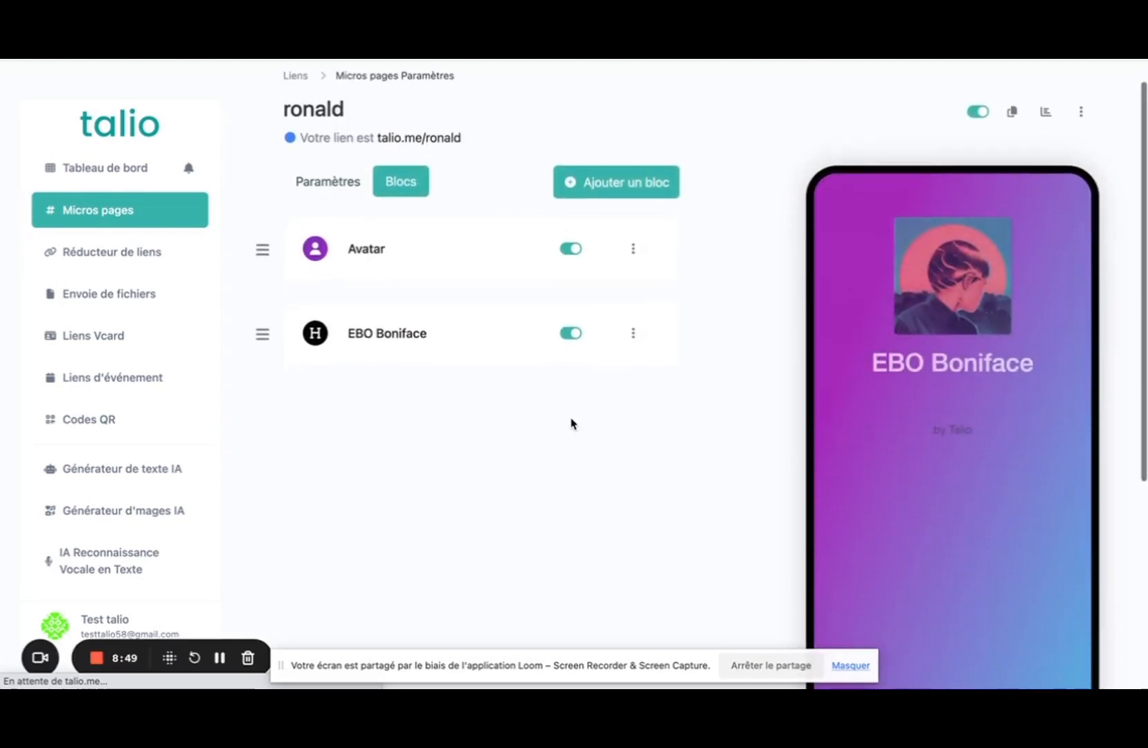
Edit the Avatar block, set its border radius to Arrondi, and save with Mettre à jour.
scroll(572, 423, down, 2)
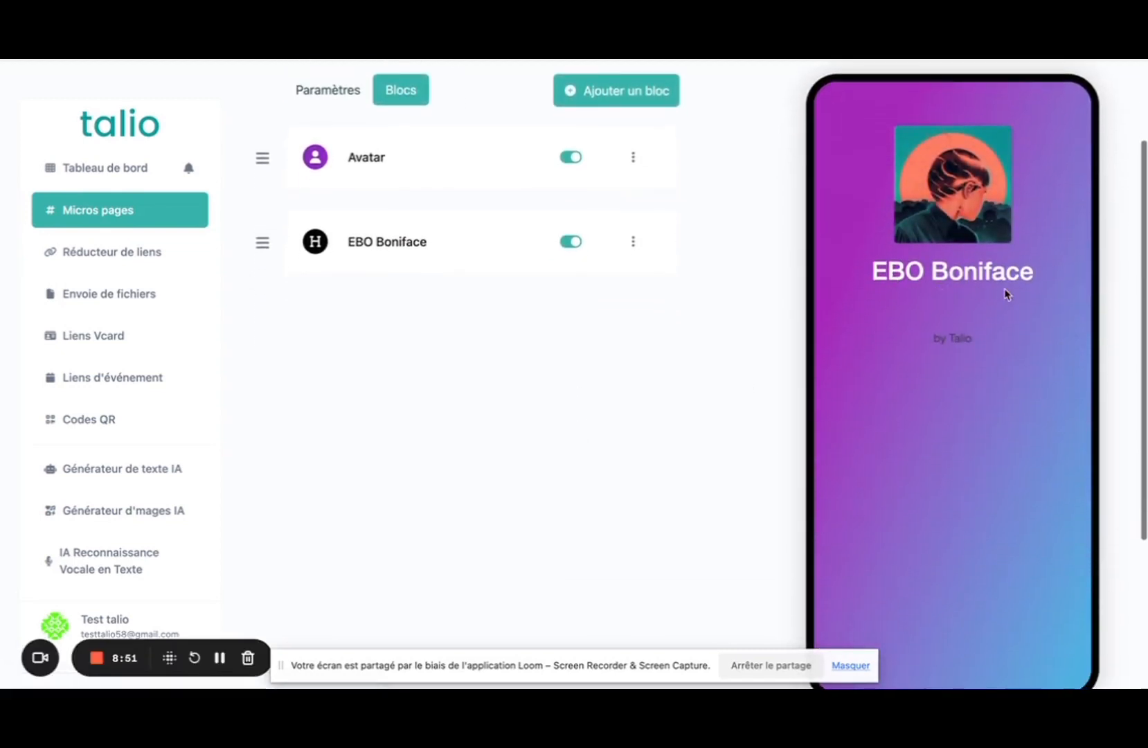
click(633, 165)
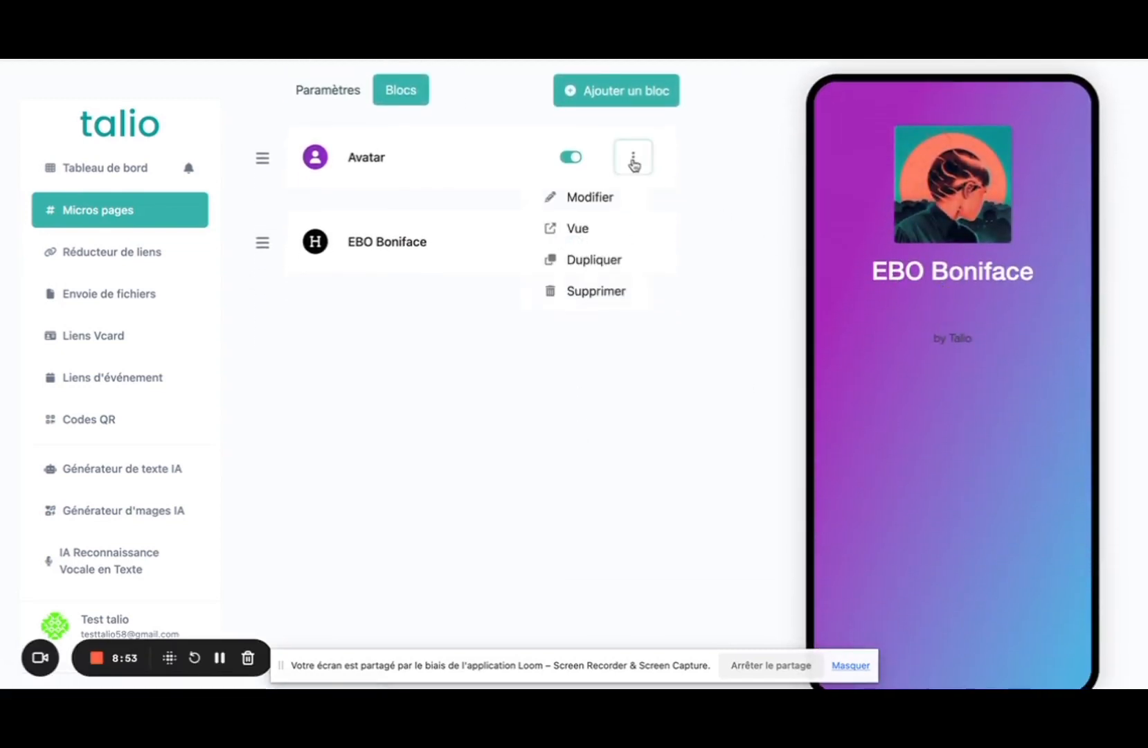
click(595, 203)
scroll(466, 348, down, 1)
scroll(466, 348, down, 4)
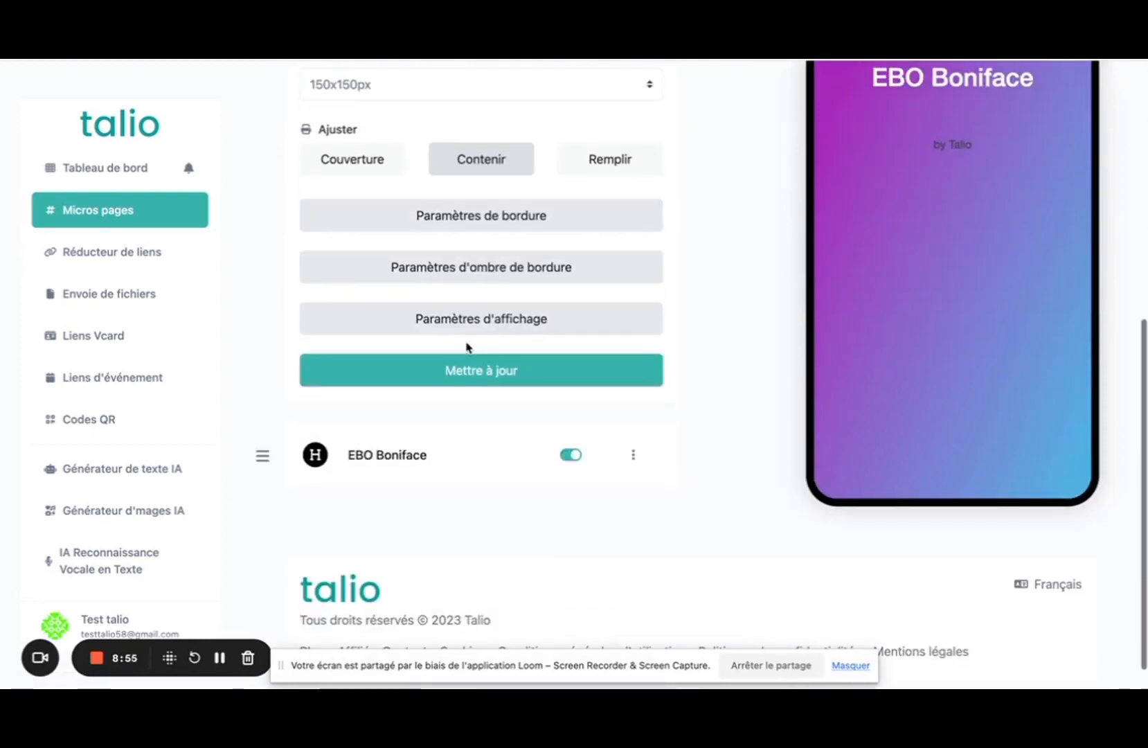
click(429, 216)
scroll(534, 334, down, 3)
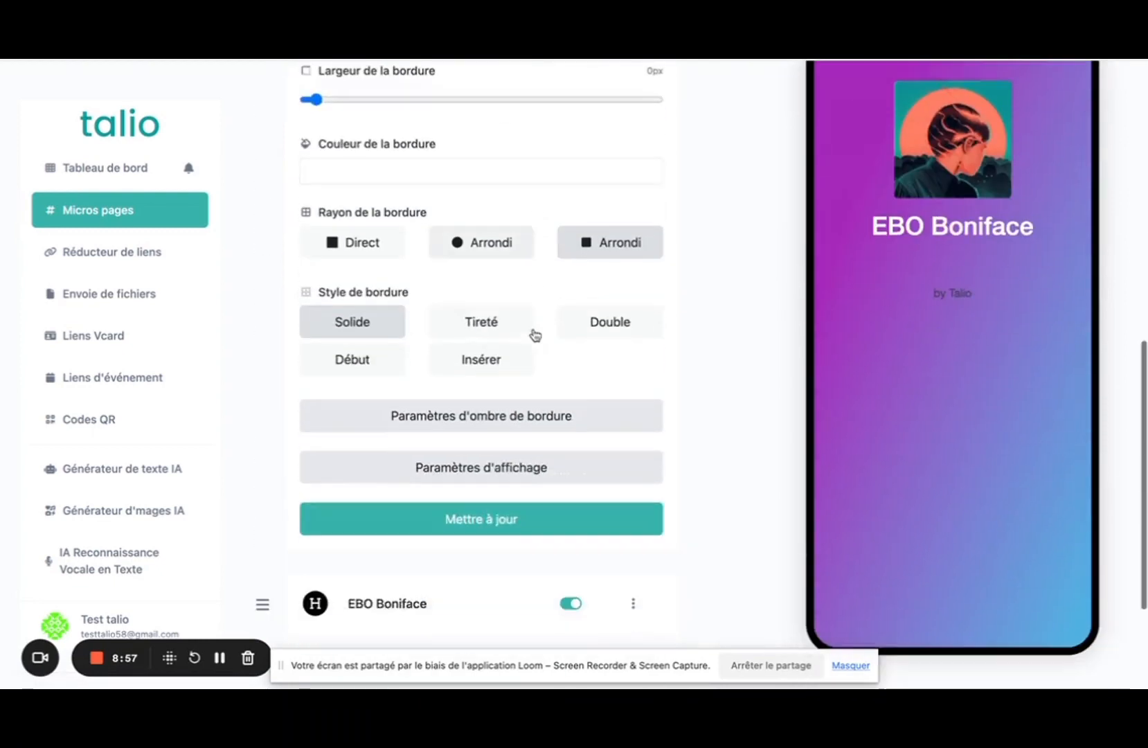
click(450, 234)
click(467, 506)
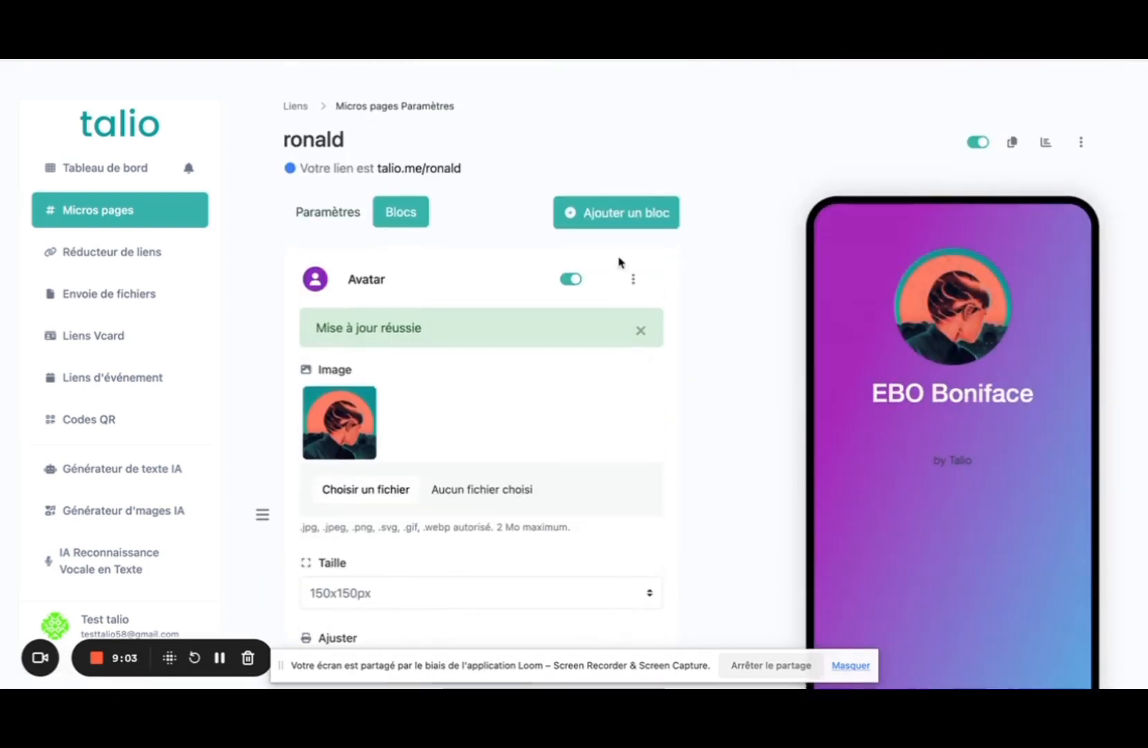
In Paramètres > Personnalisations, choose the dark grey gradient background and save.
click(353, 215)
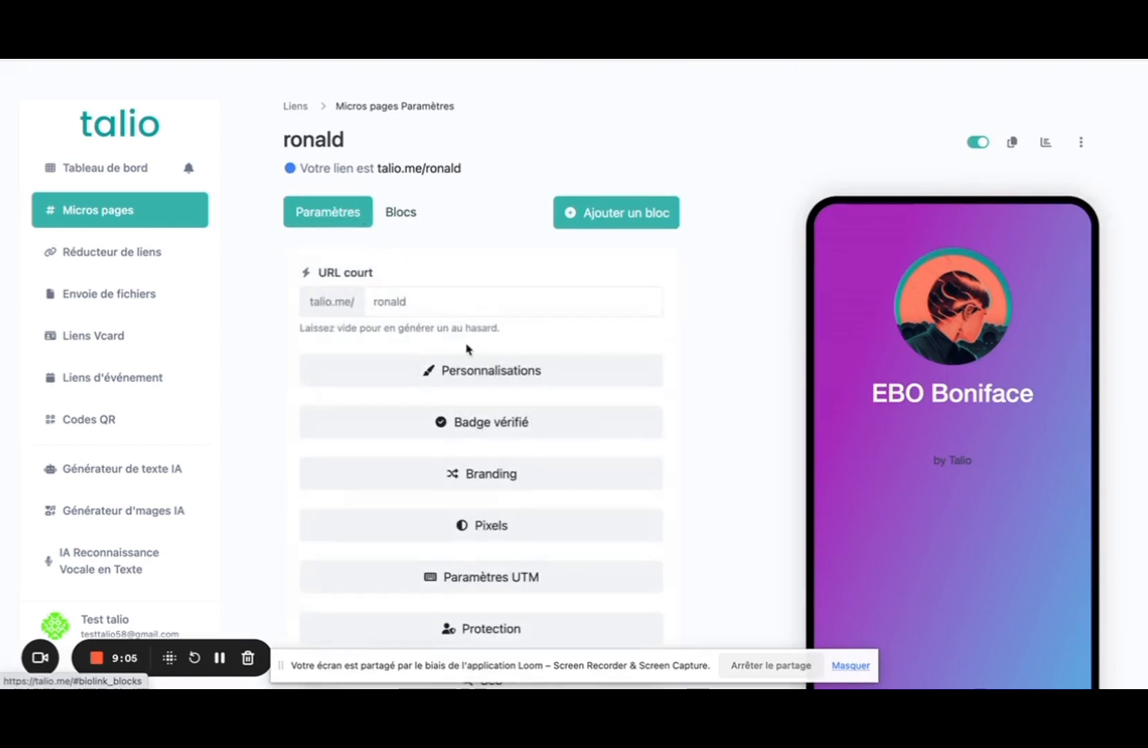
click(469, 372)
scroll(458, 346, down, 5)
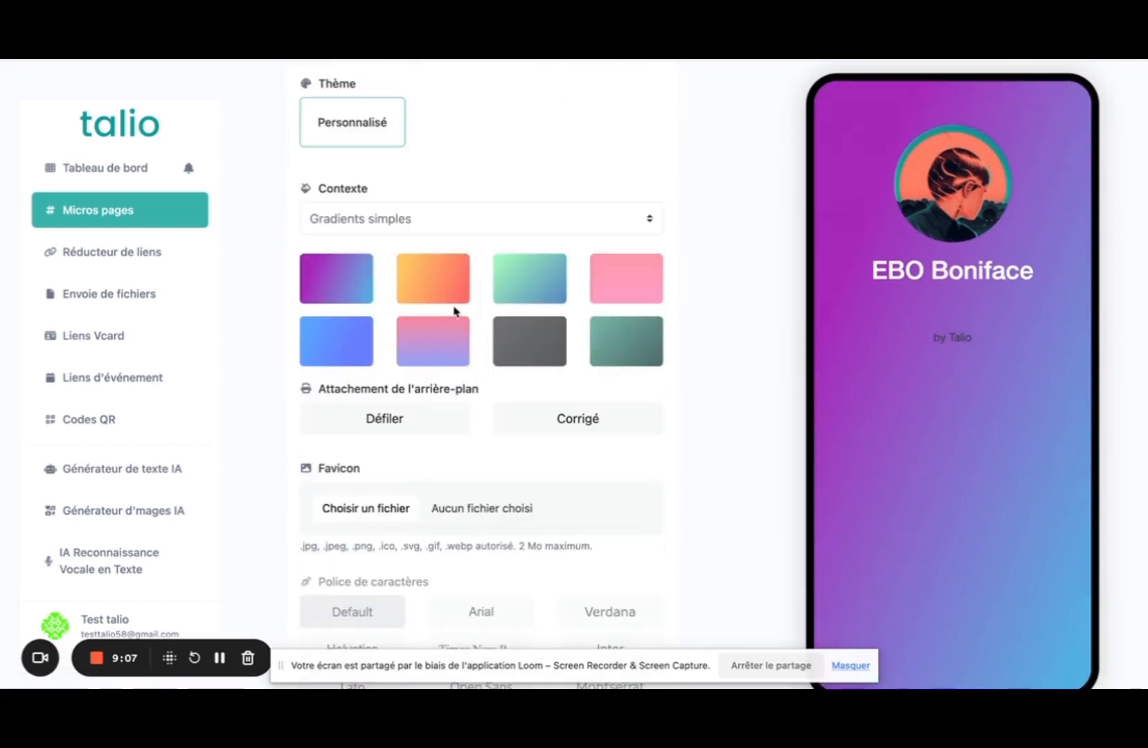
click(526, 341)
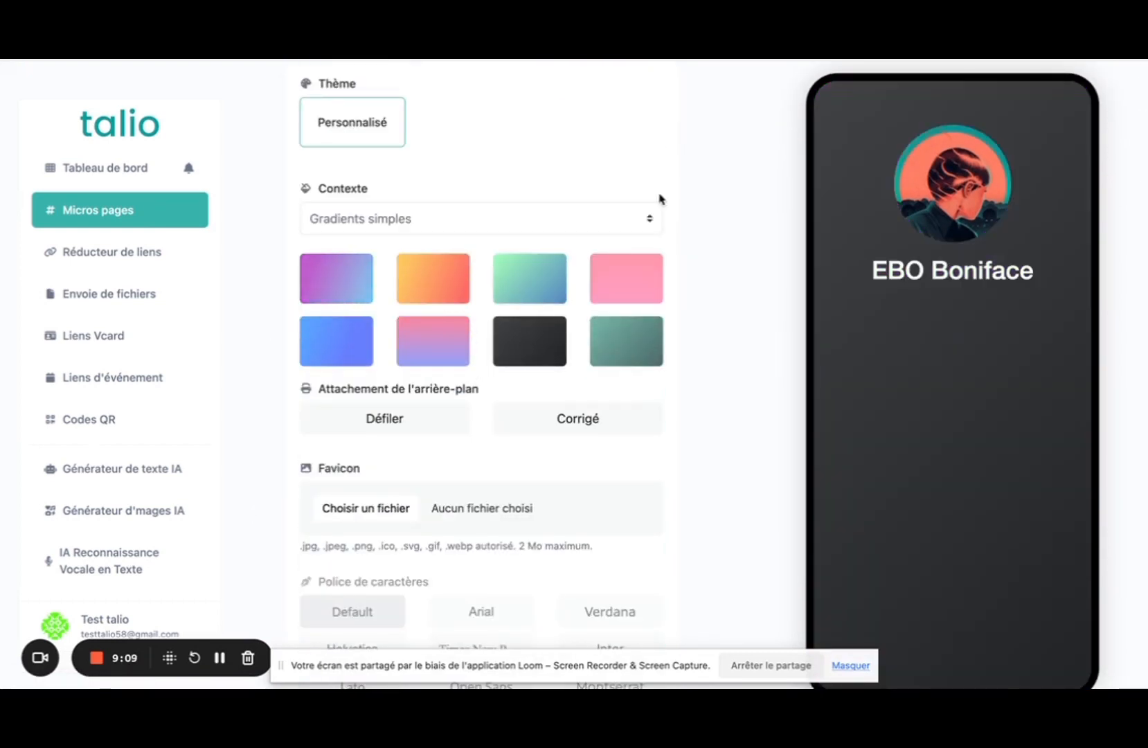
scroll(672, 187, up, 5)
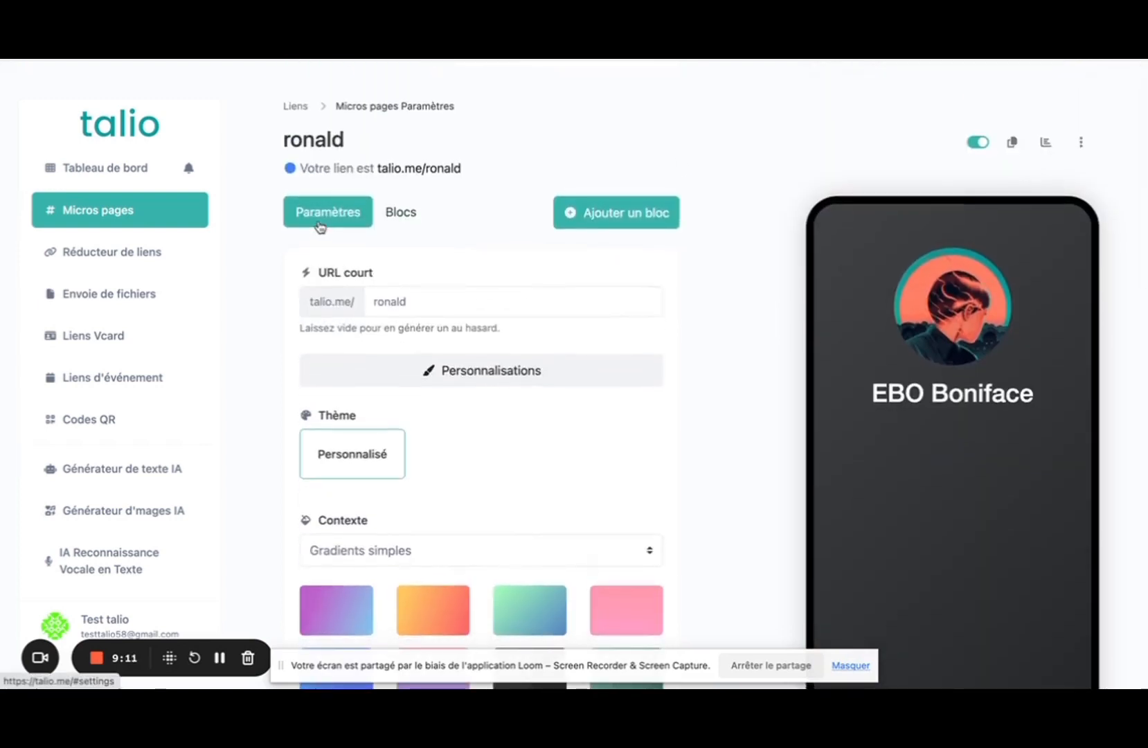
scroll(574, 351, down, 15)
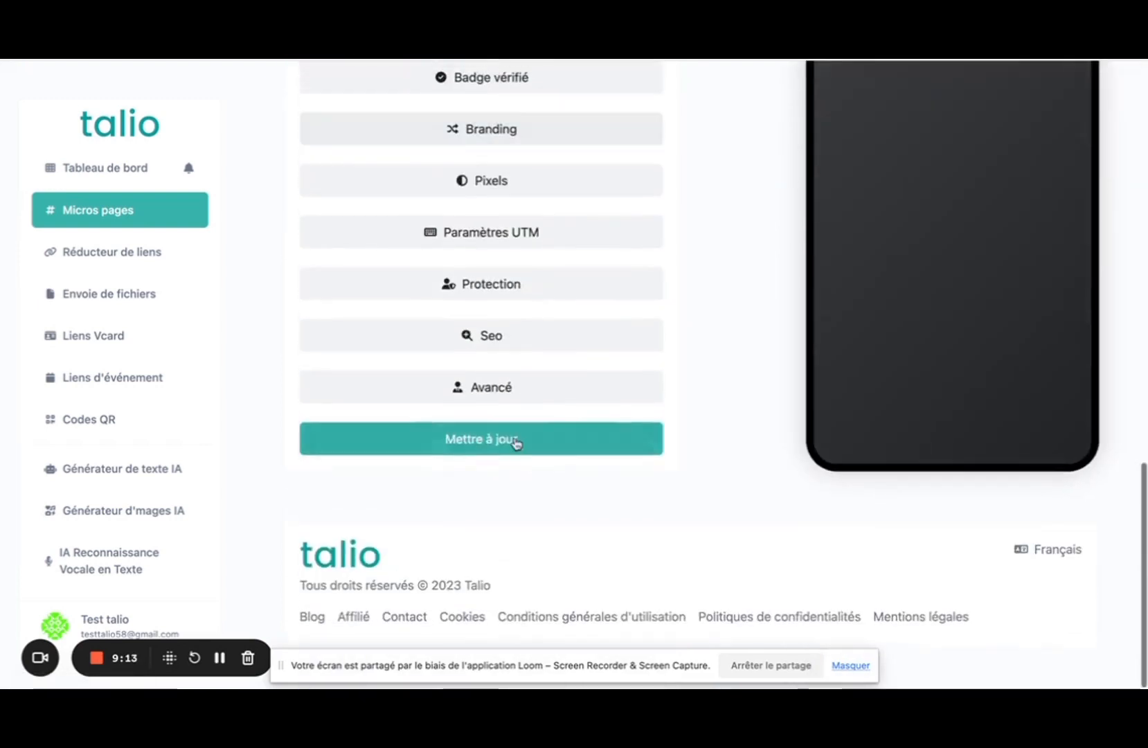
click(513, 441)
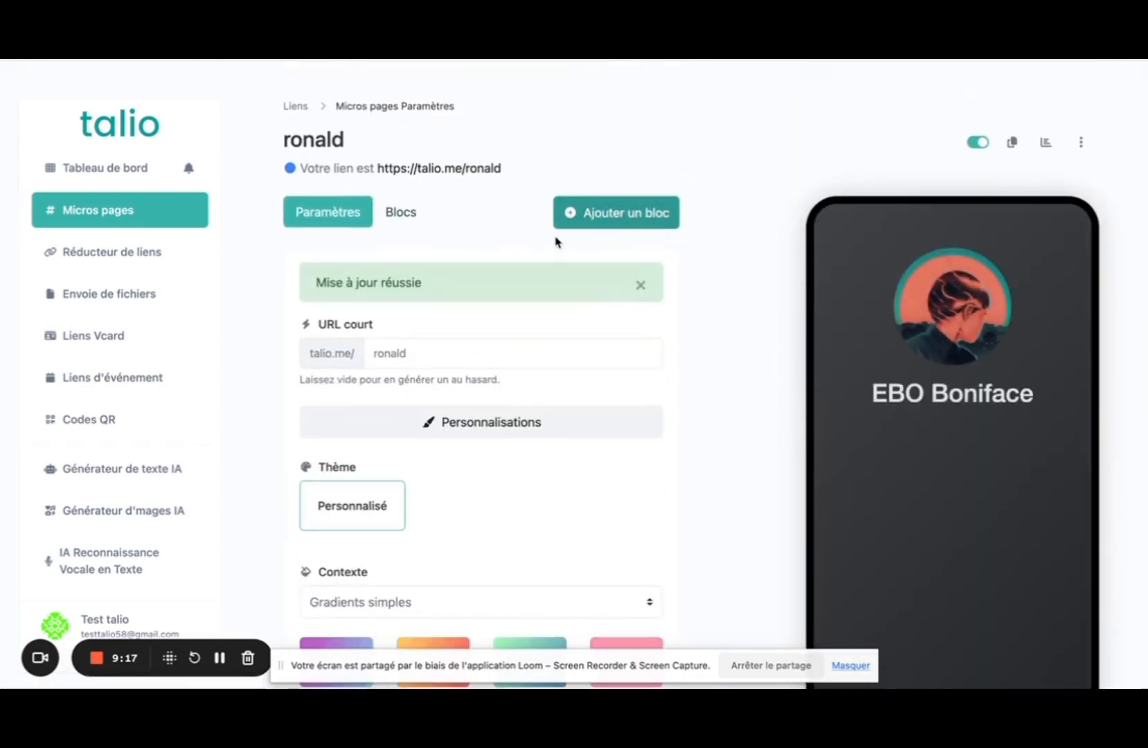
Add a Paragraphe block containing the French bio copied from the orange reference page.
click(398, 220)
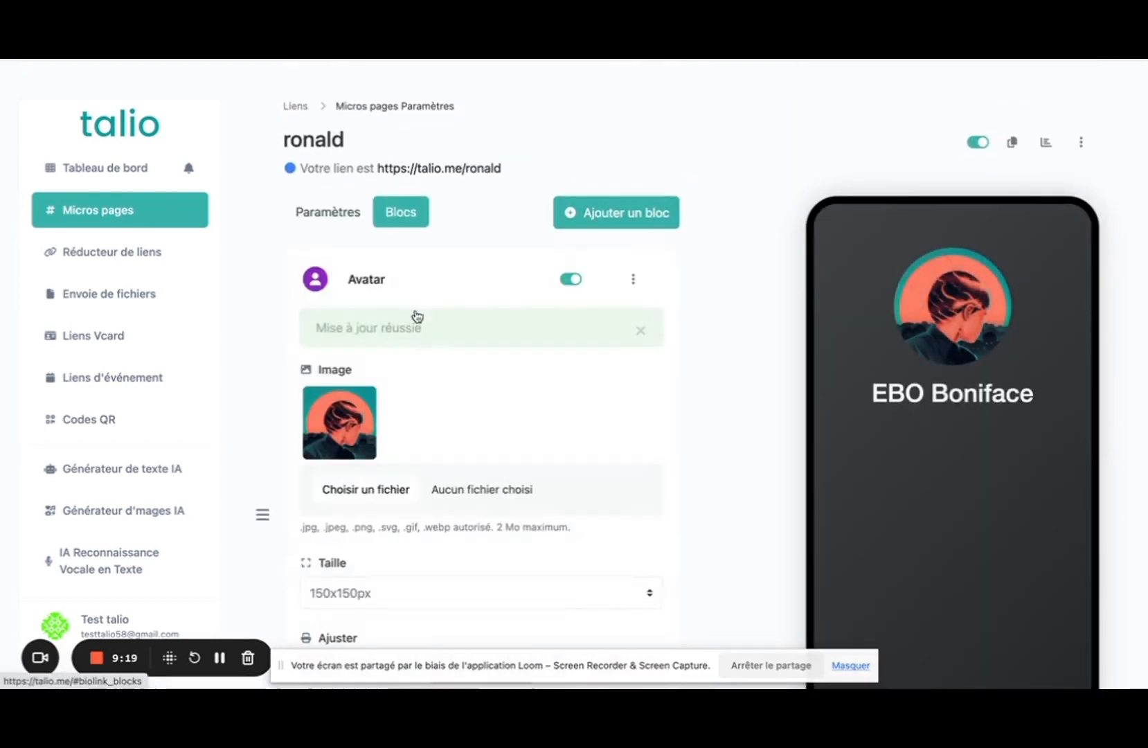
click(364, 283)
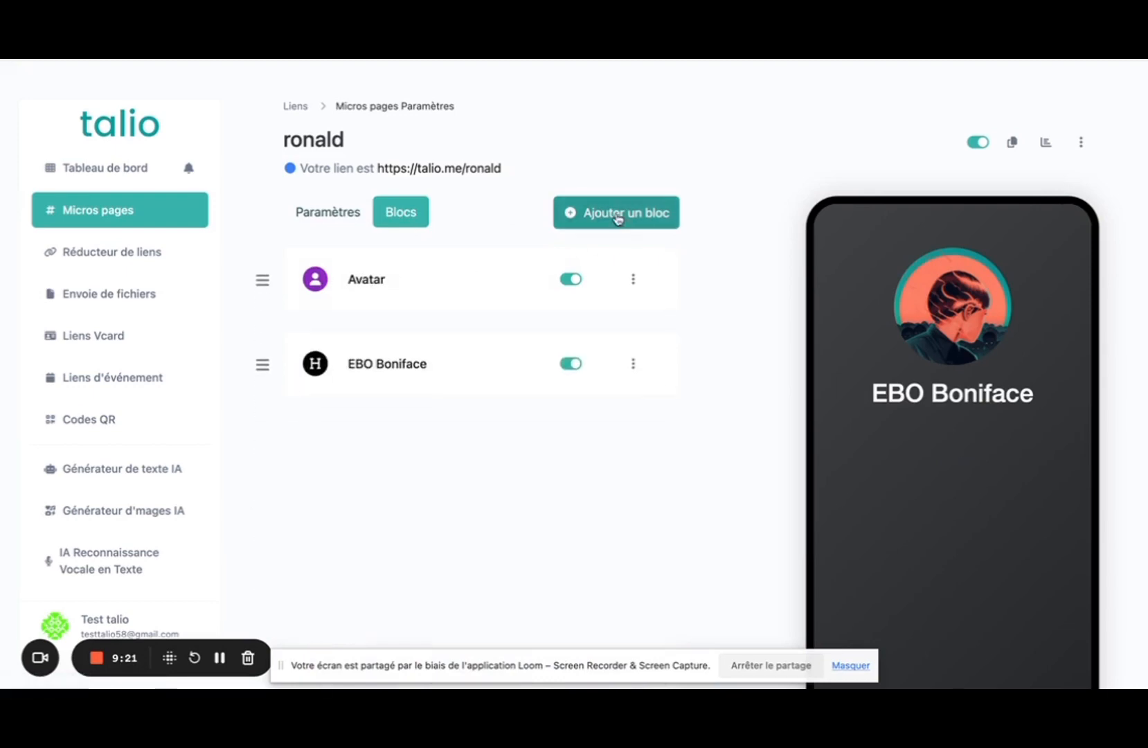
click(619, 216)
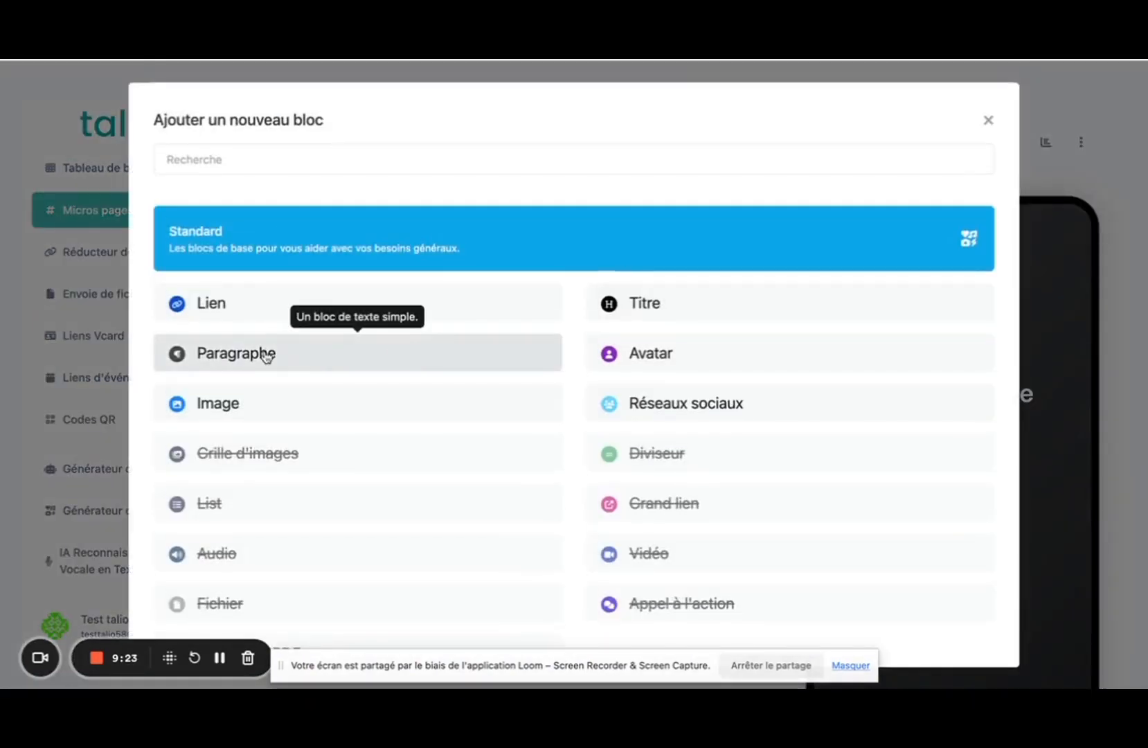
click(266, 351)
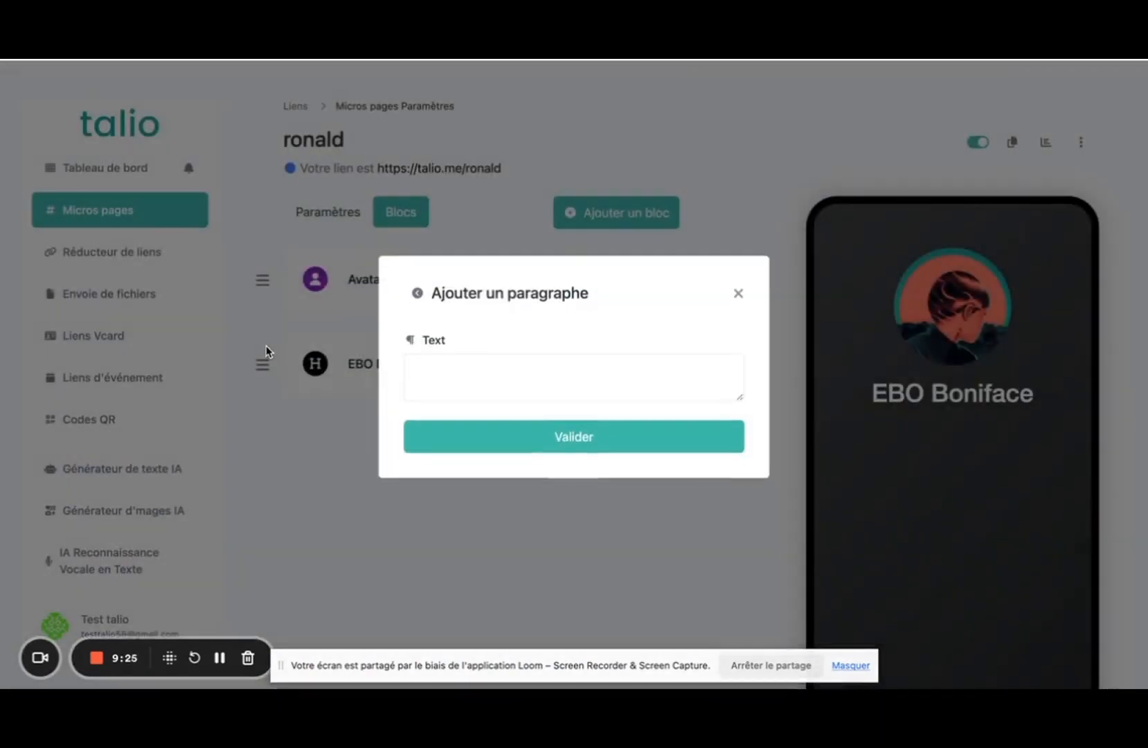
click(465, 385)
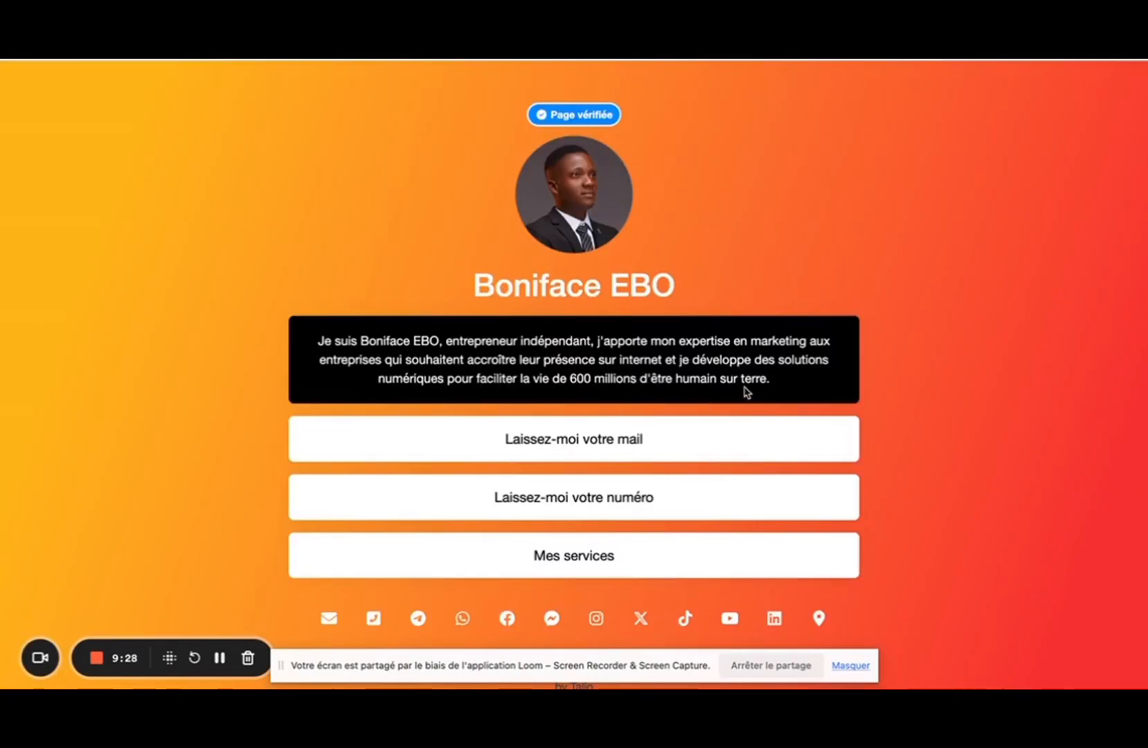
drag(788, 380, 269, 339)
key(super+c)
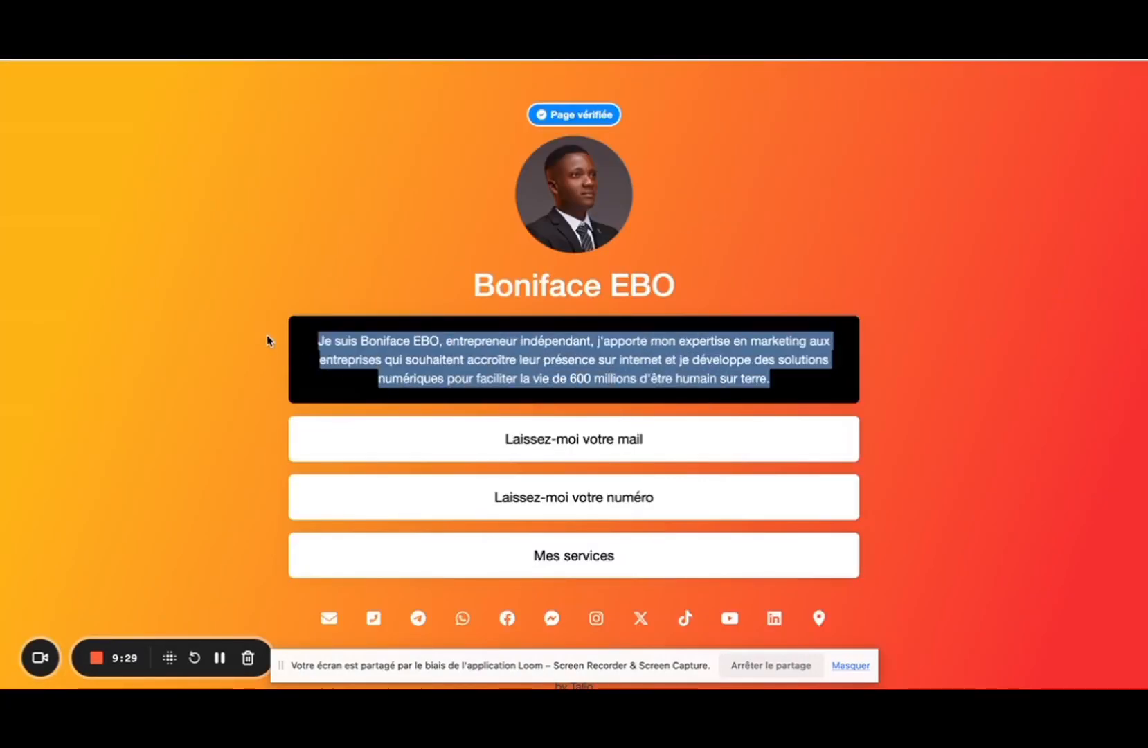
key(ctrl+Tab)
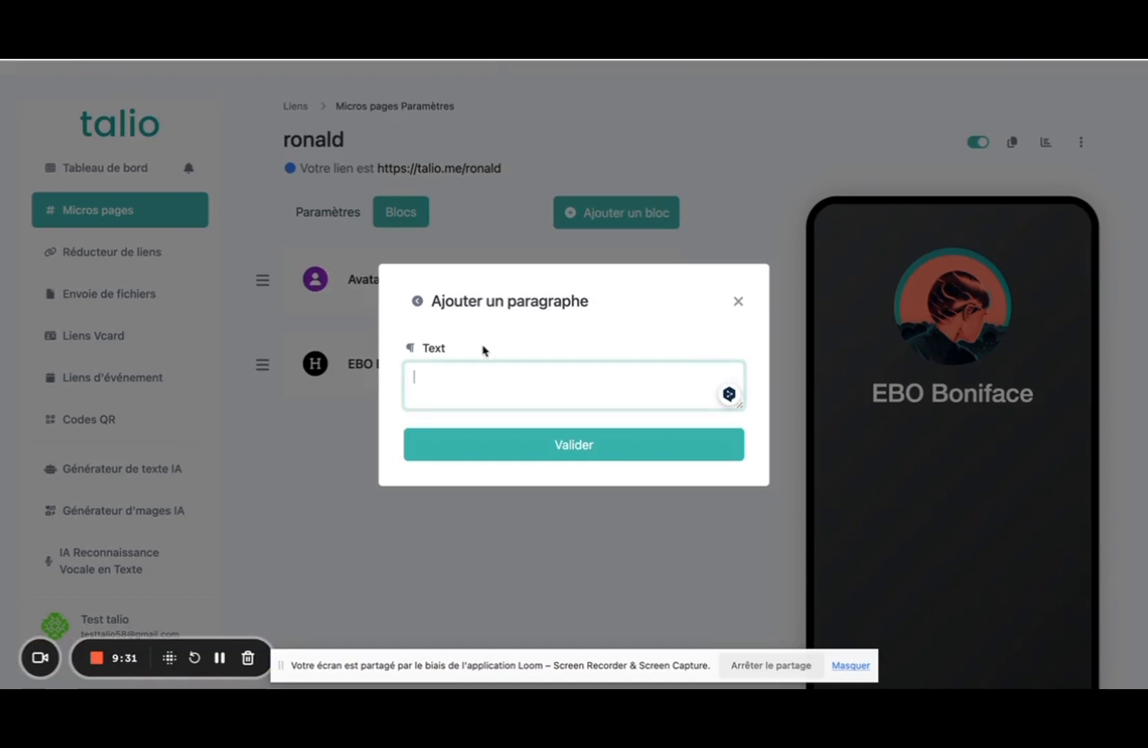
key(super+v)
click(507, 454)
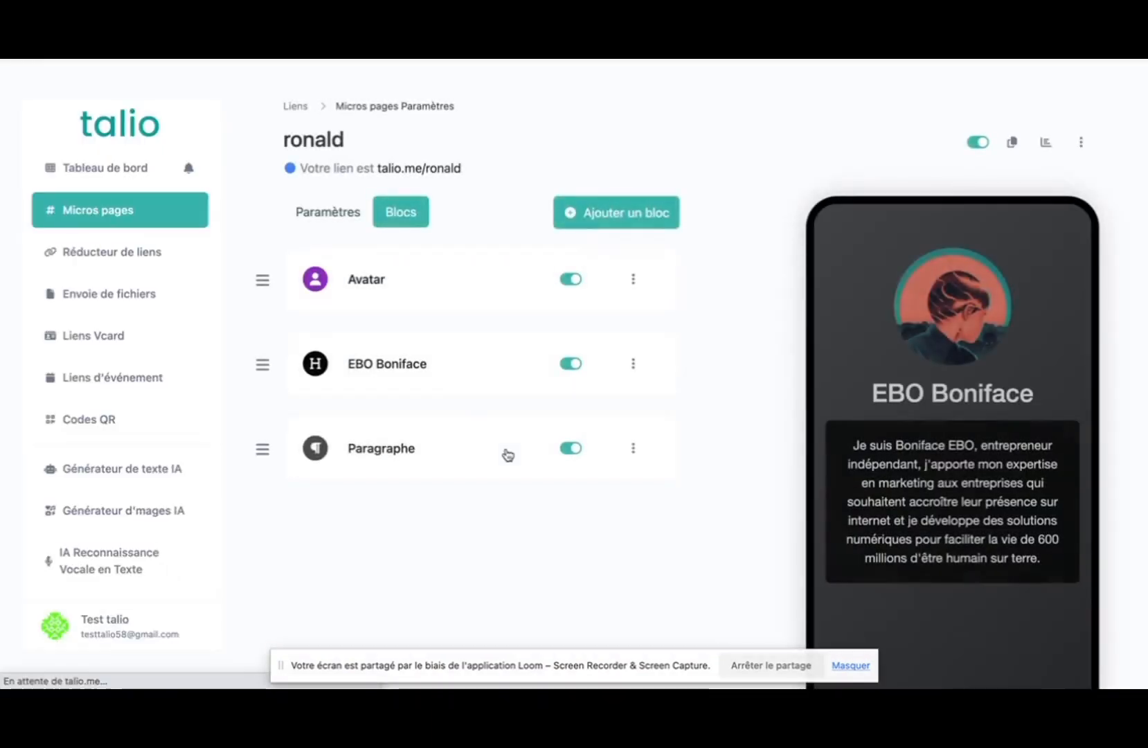
scroll(524, 524, down, 1)
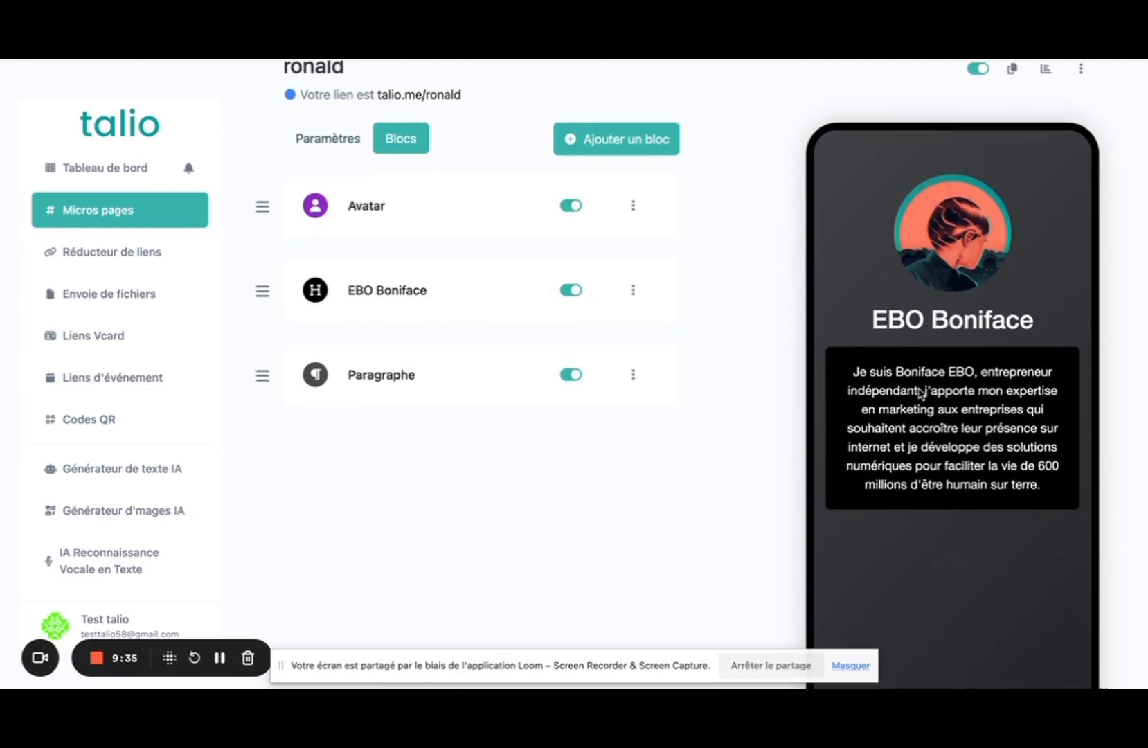
click(633, 375)
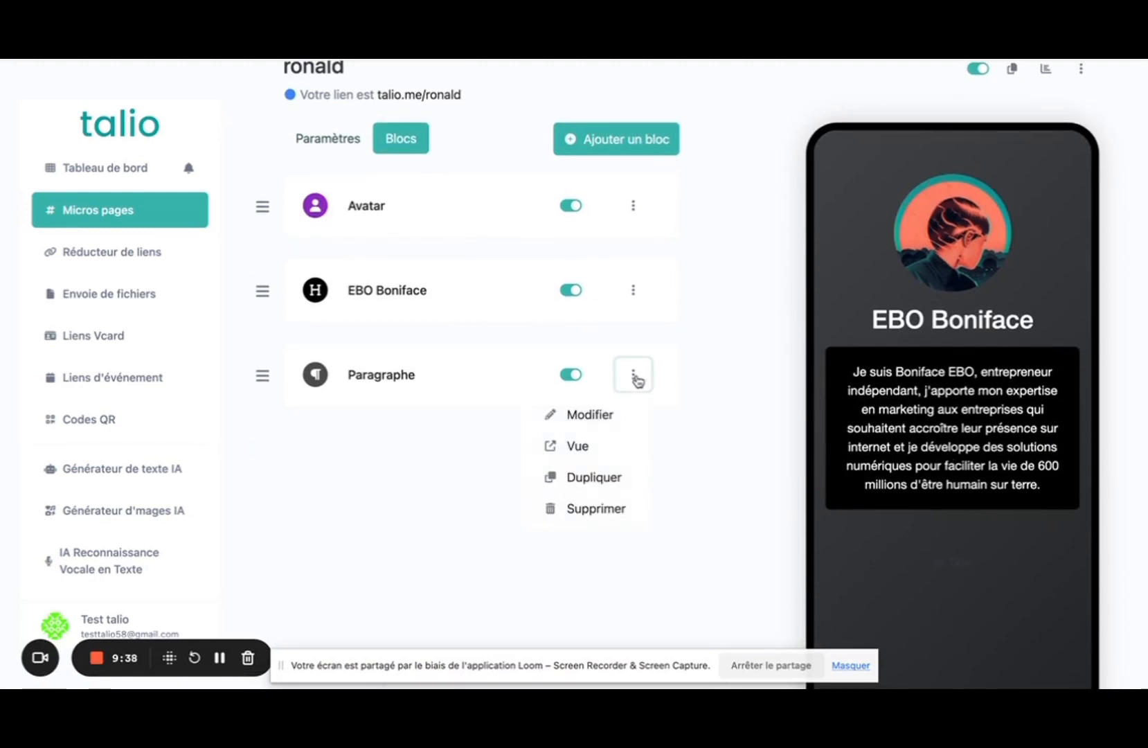
click(600, 416)
scroll(599, 418, down, 2)
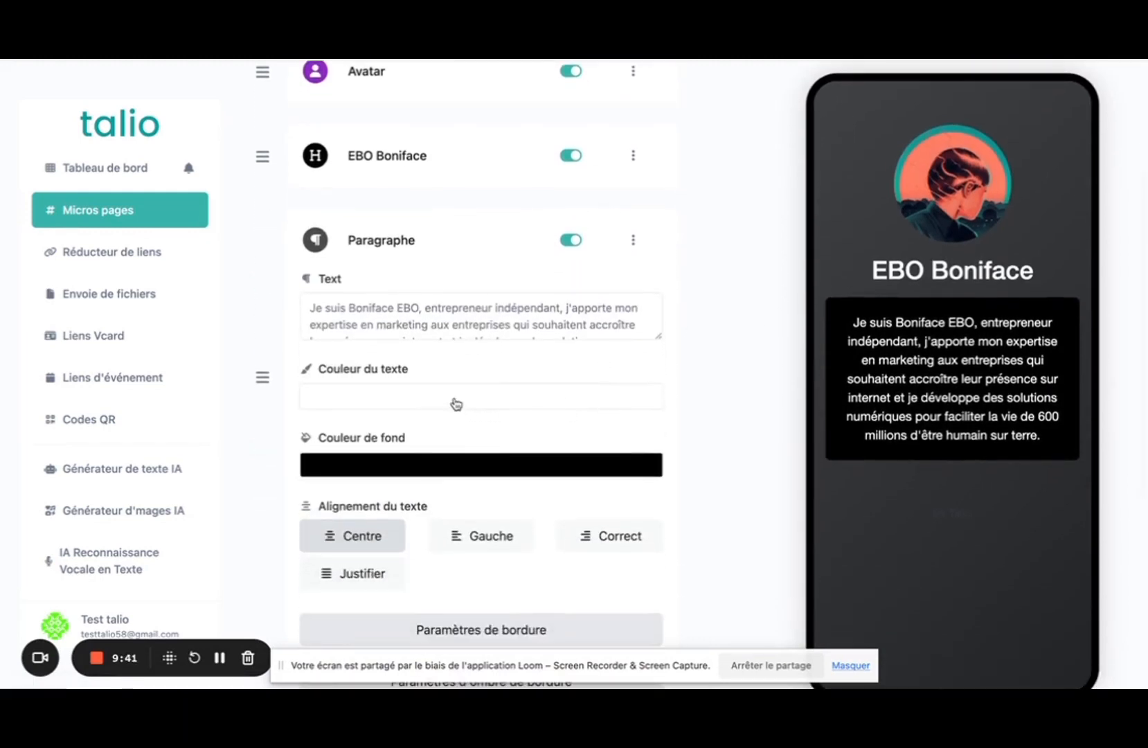
scroll(470, 401, down, 4)
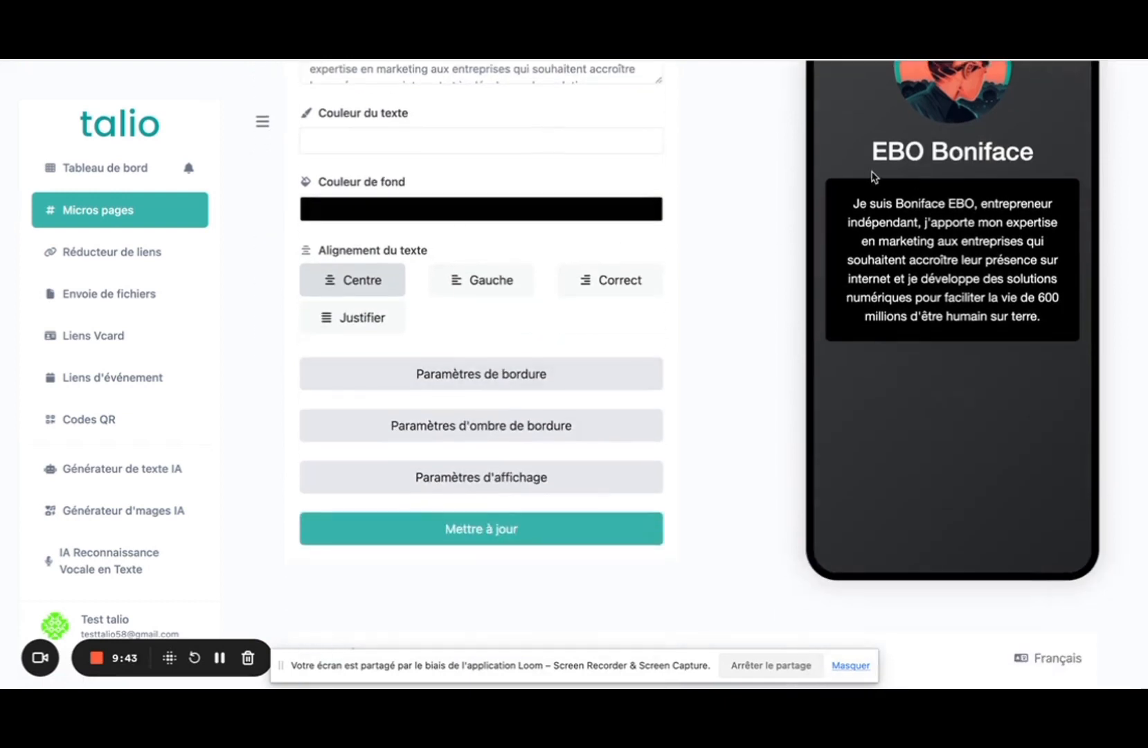
click(480, 286)
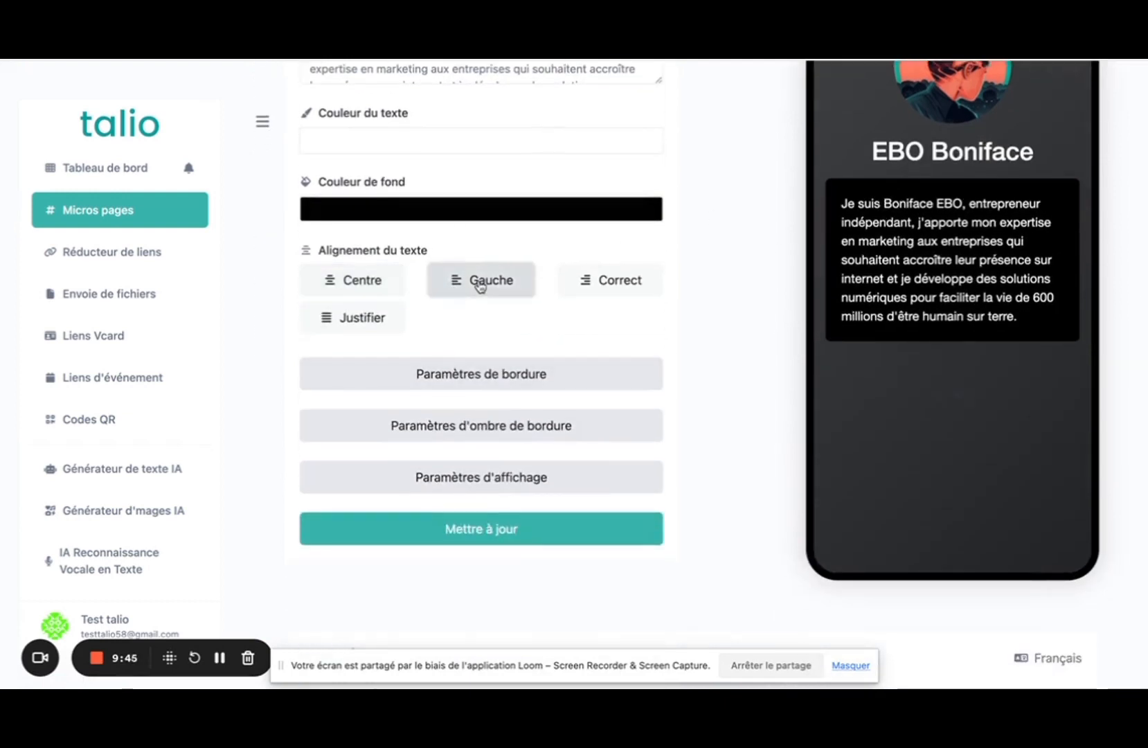
click(381, 293)
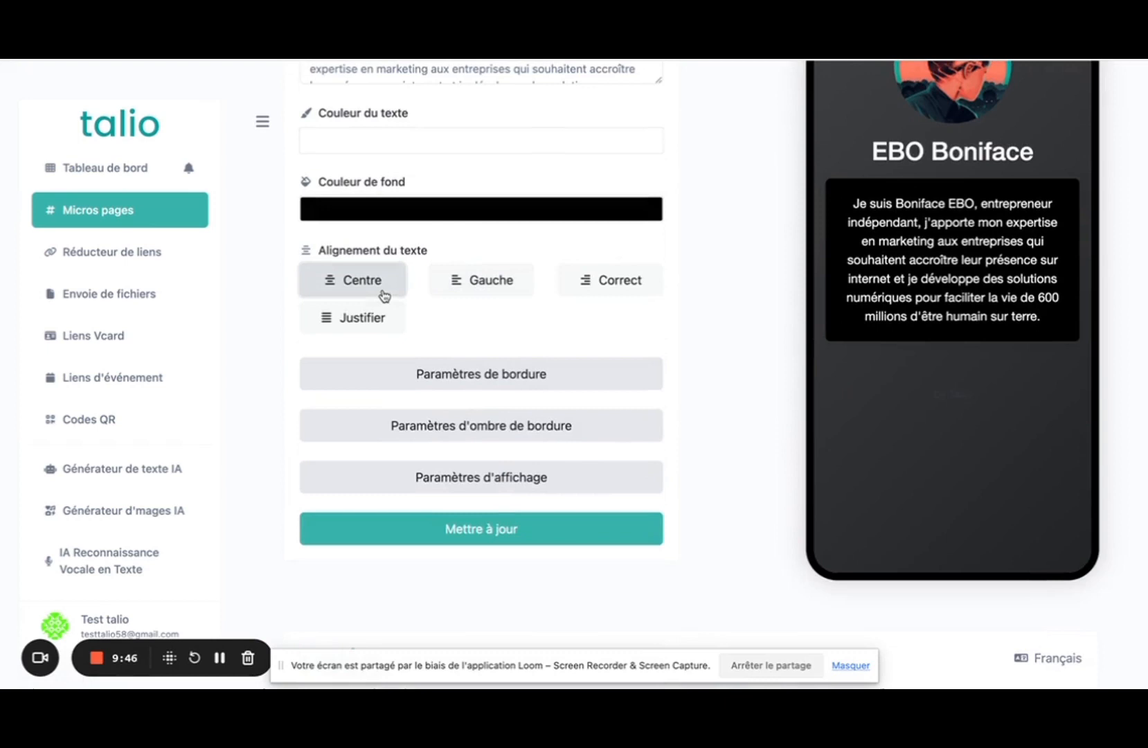
click(480, 378)
scroll(480, 380, down, 1)
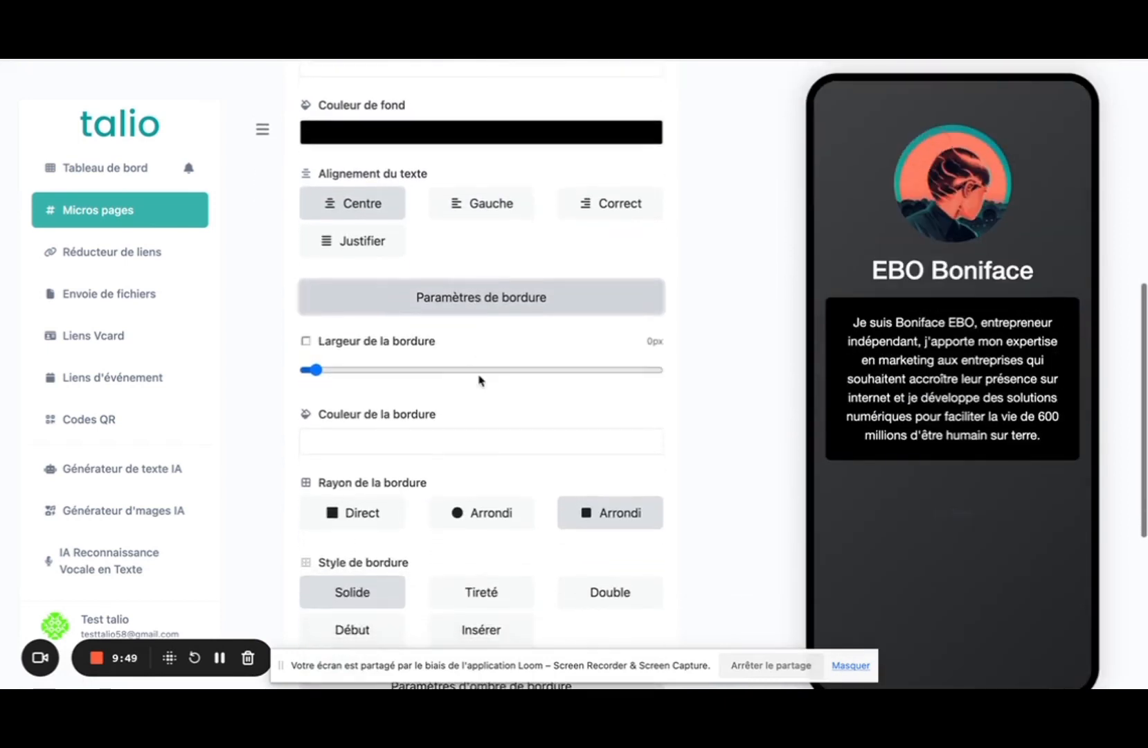
click(475, 516)
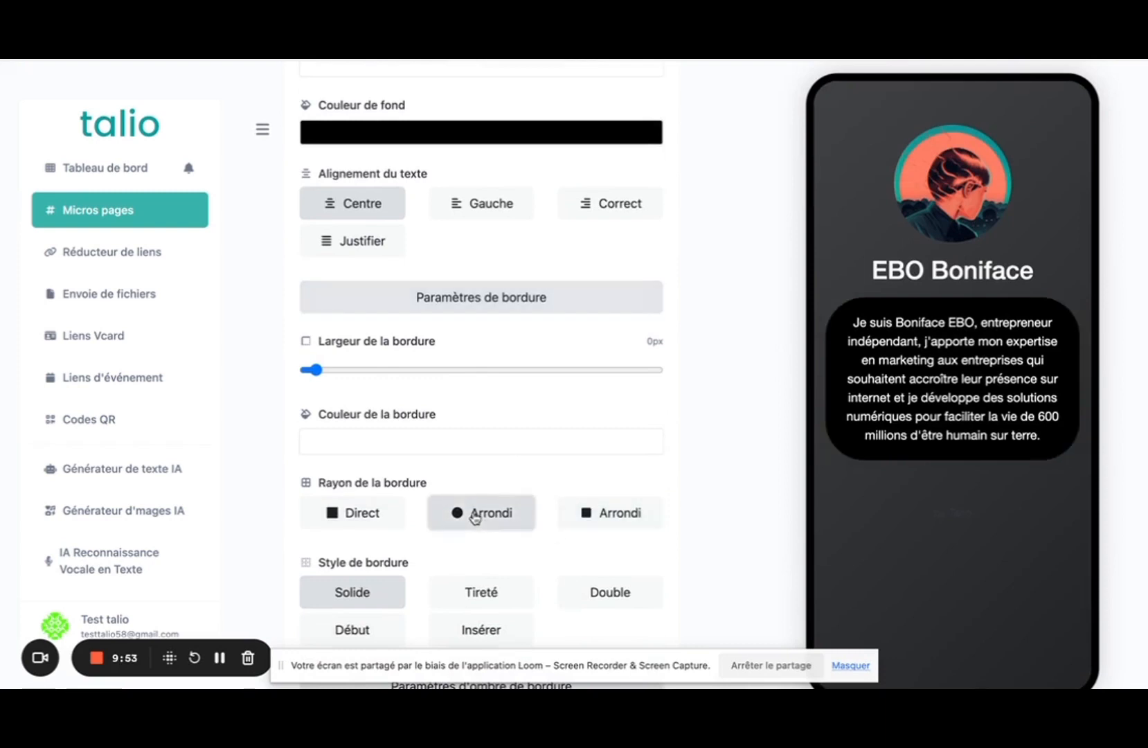
click(355, 513)
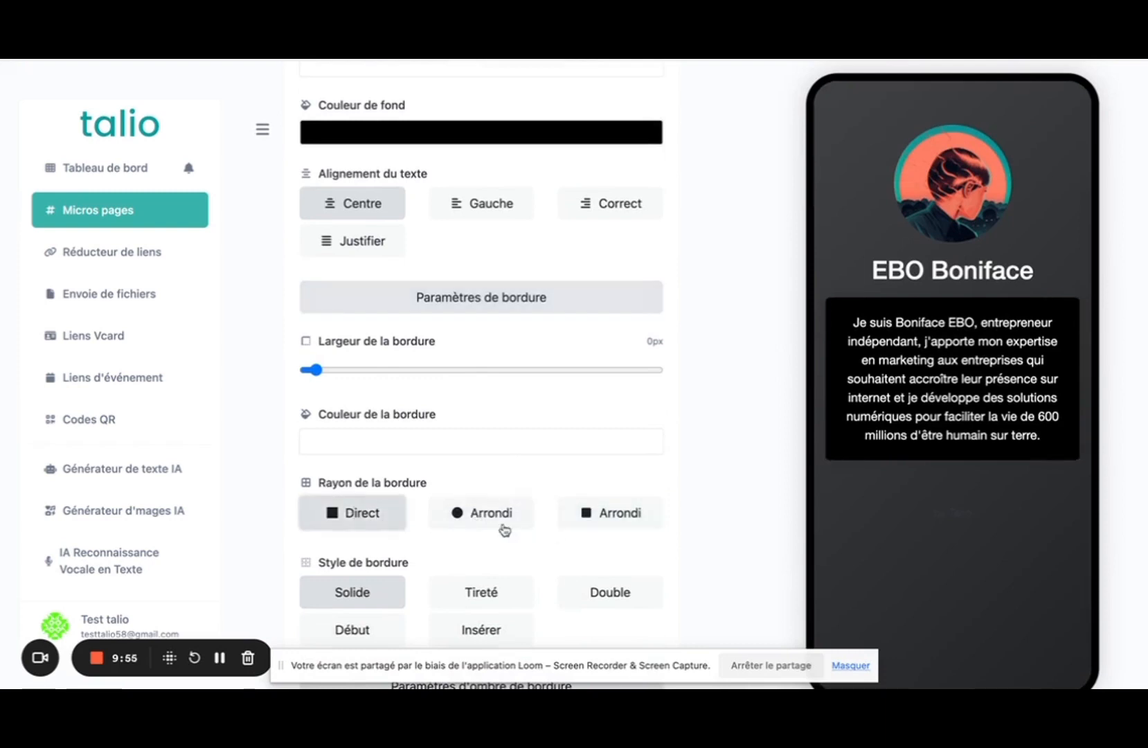
click(580, 518)
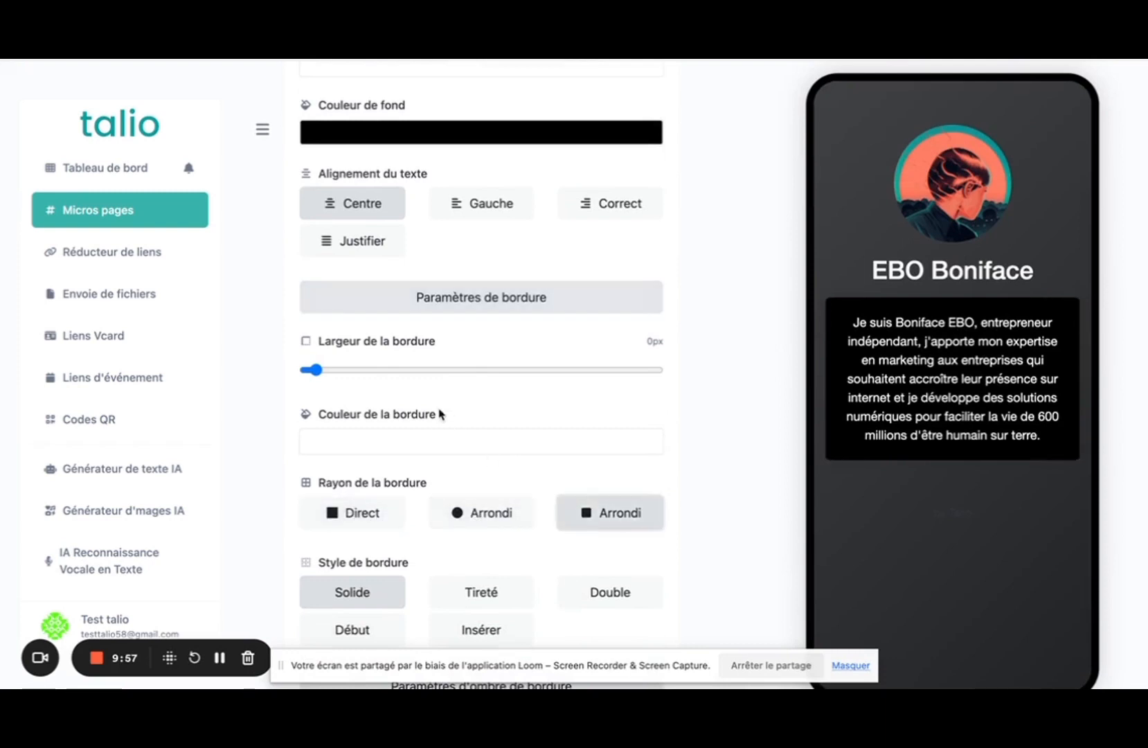
scroll(440, 413, down, 5)
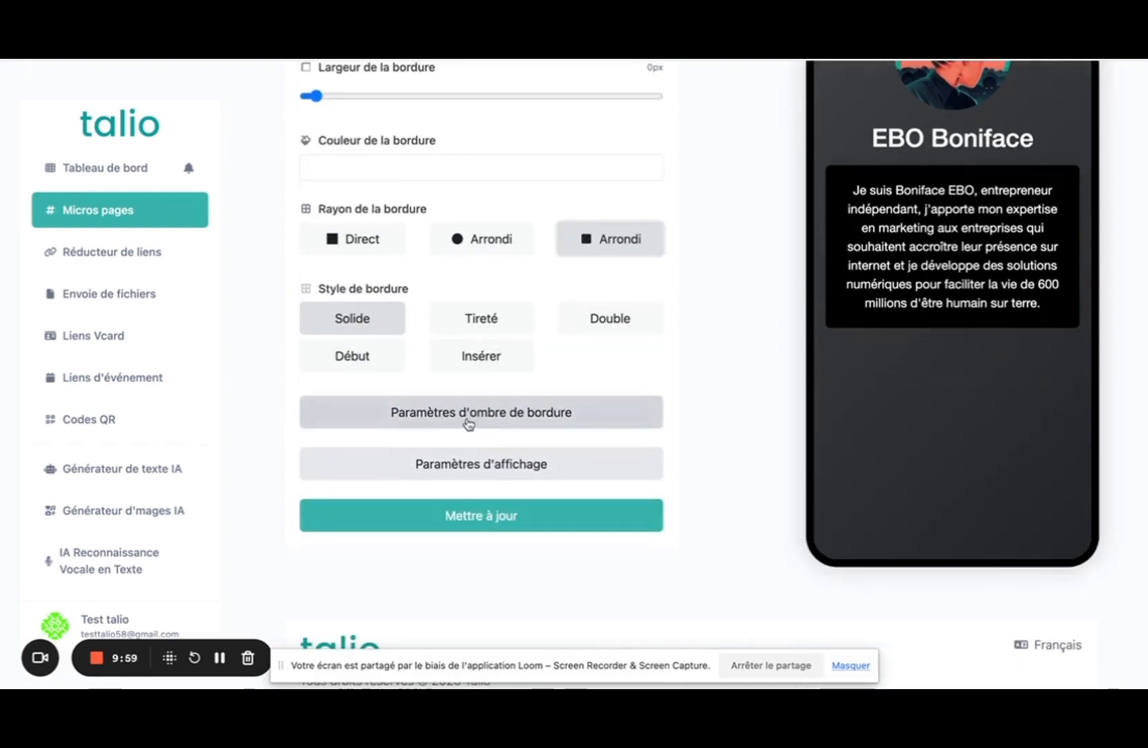
Drag the paragraph's Ombre de bordure floue slider down to 0px.
click(469, 416)
scroll(468, 422, down, 2)
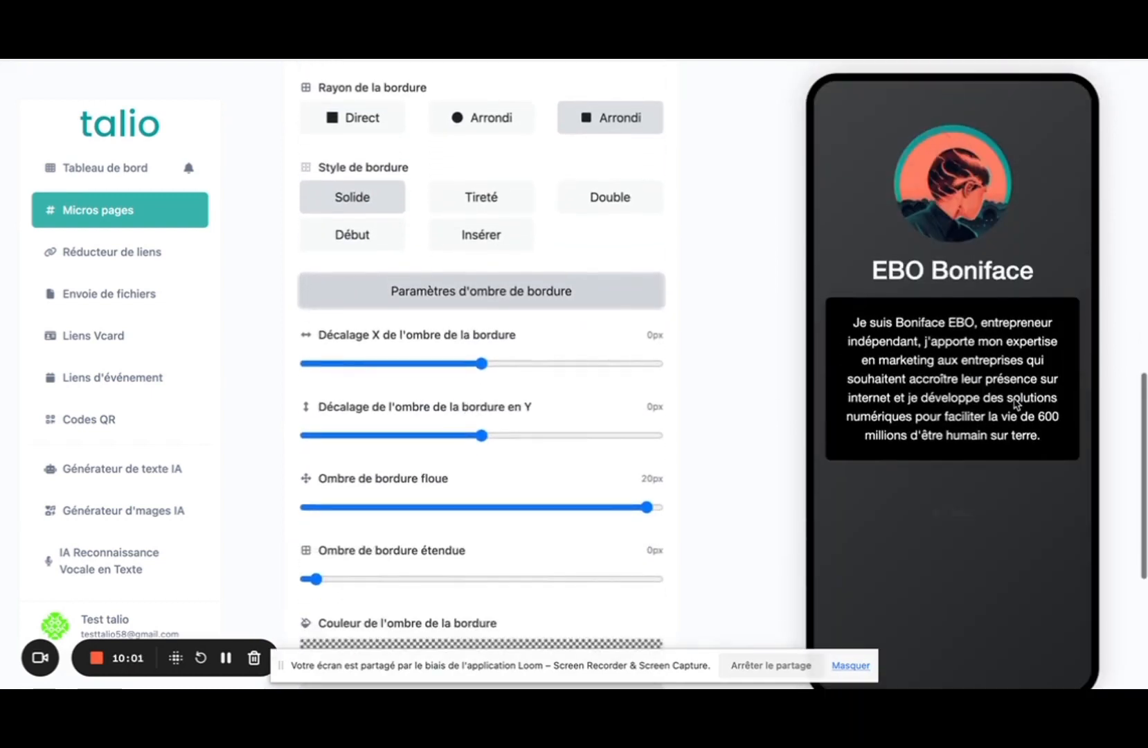
scroll(722, 409, down, 1)
drag(647, 473, 276, 479)
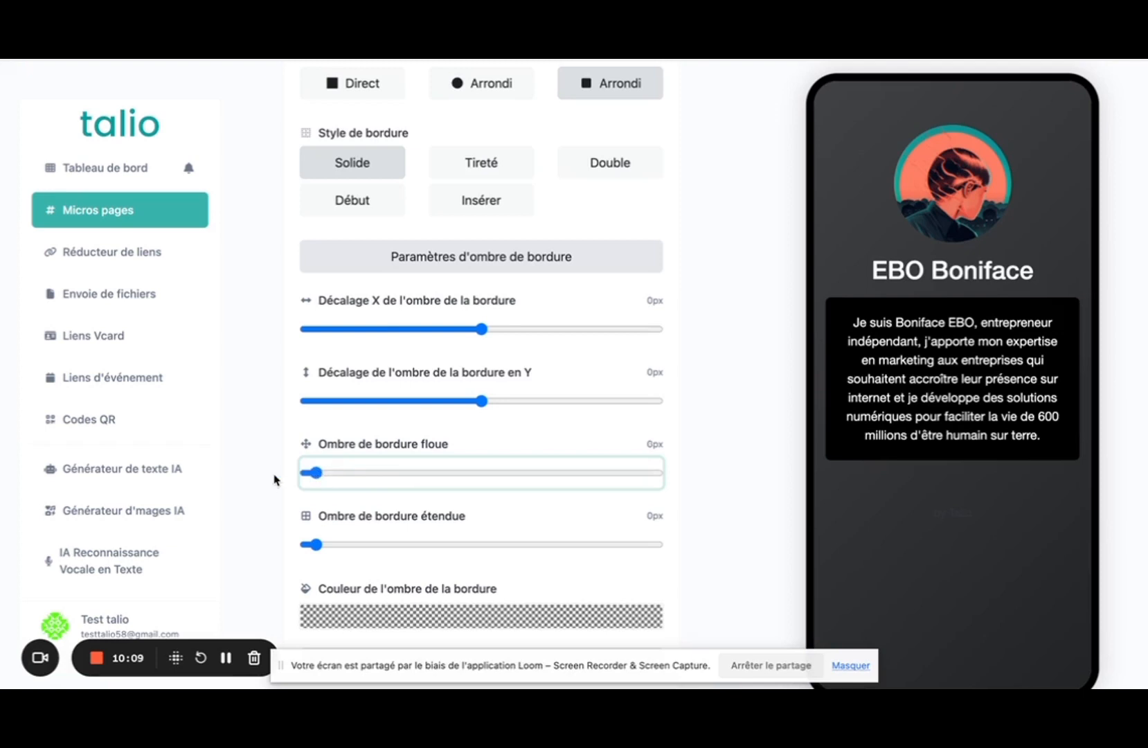
scroll(651, 340, up, 3)
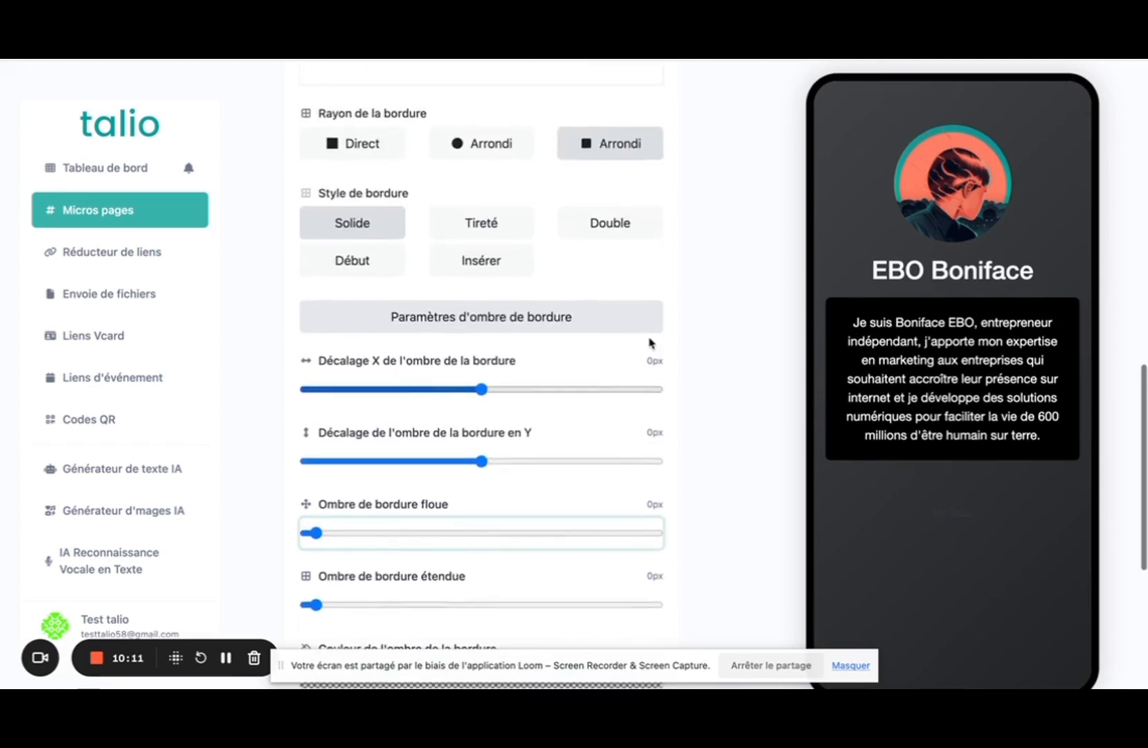
scroll(612, 325, up, 10)
scroll(530, 410, down, 4)
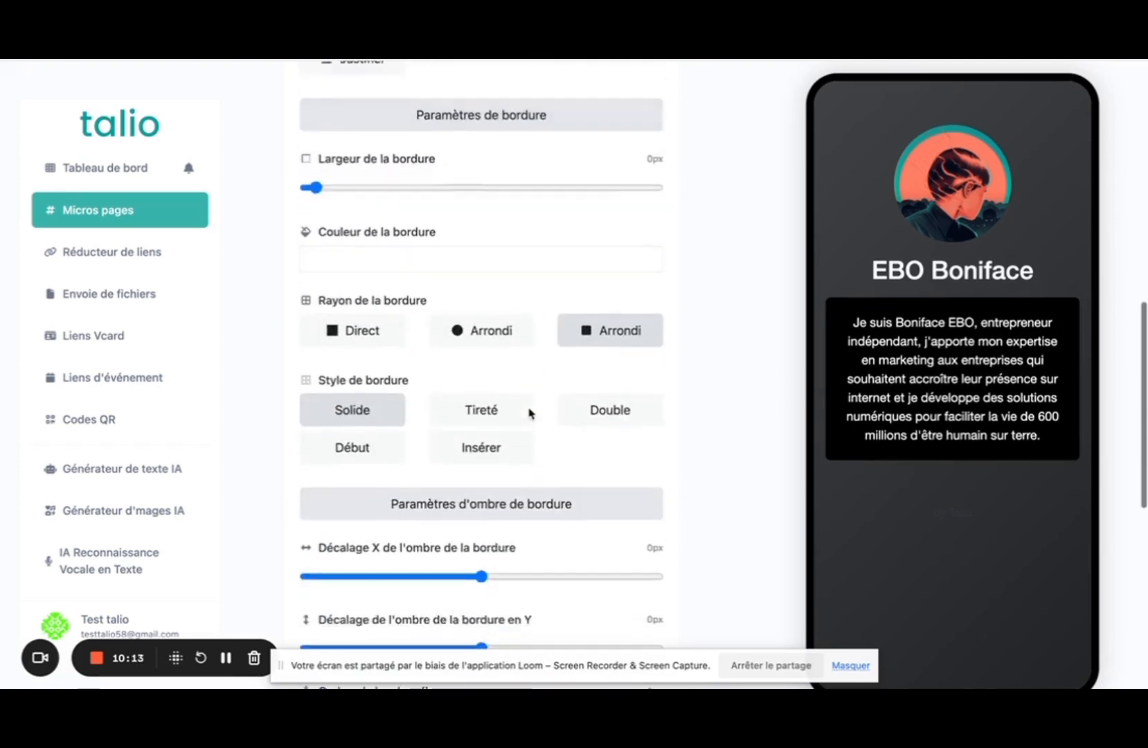
scroll(526, 410, up, 4)
scroll(459, 234, up, 1)
scroll(460, 233, up, 1)
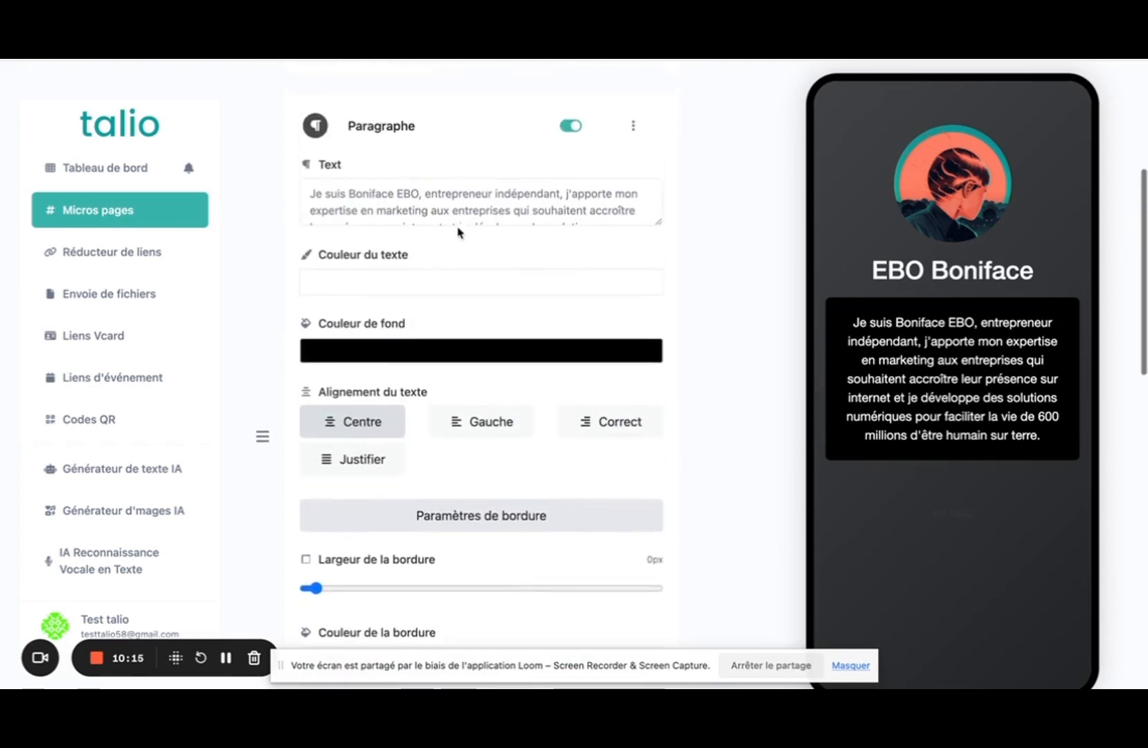
Set the paragraph's Couleur de fond to transparent #00000000 and save with Mettre à jour.
click(376, 356)
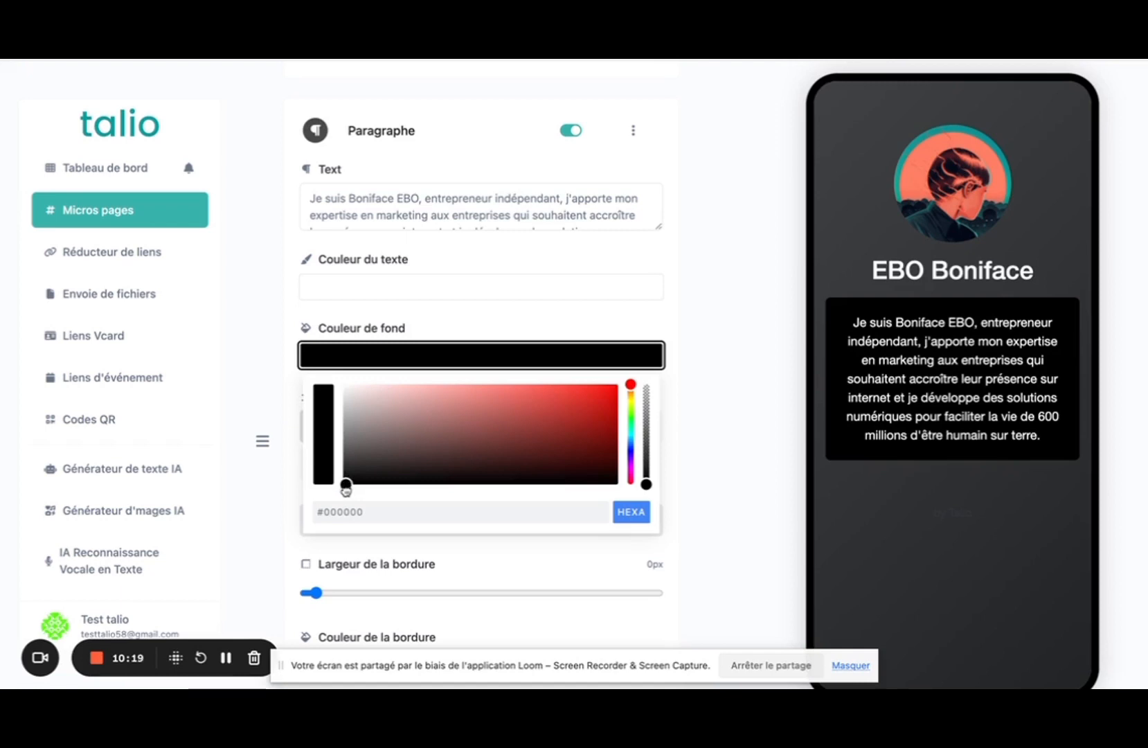
drag(646, 483, 646, 382)
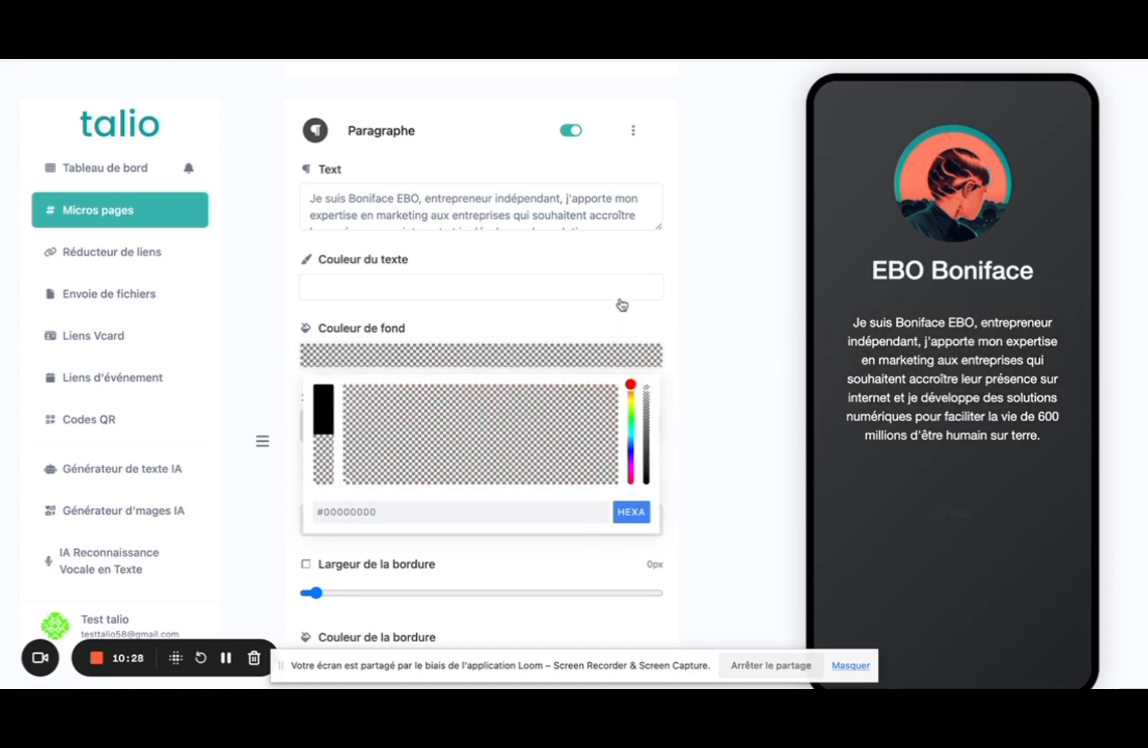
click(701, 314)
scroll(699, 312, down, 10)
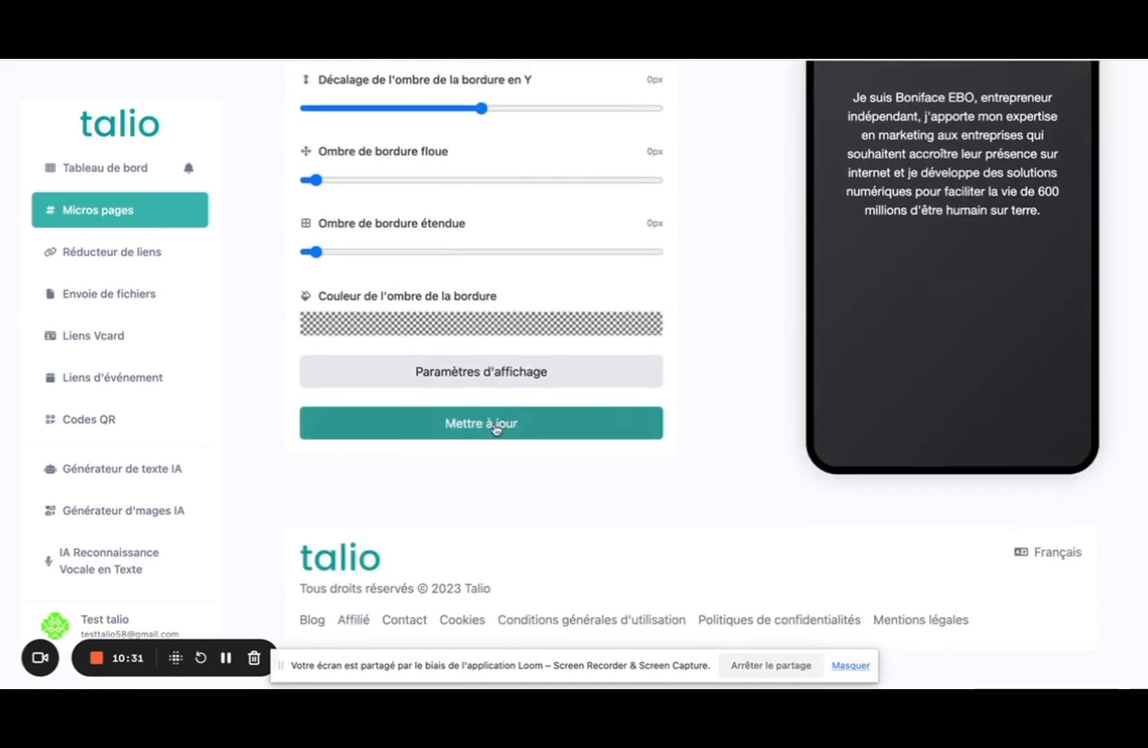
click(496, 429)
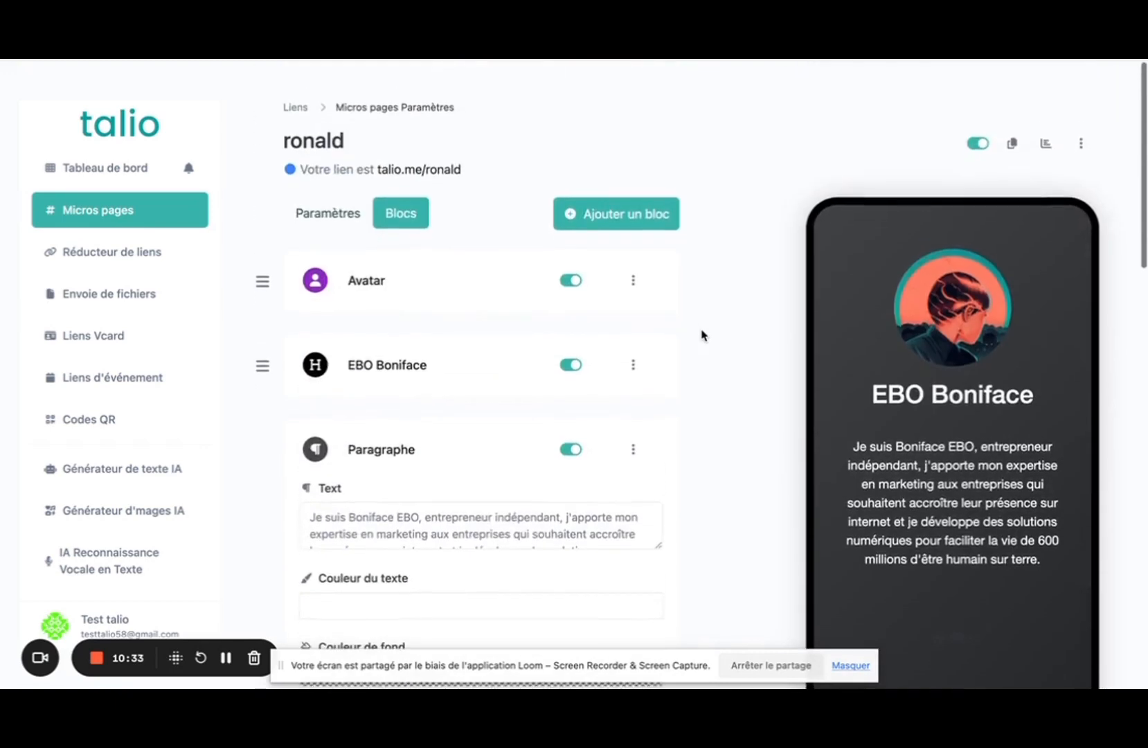
Restore the paragraph's Couleur de fond to opaque #000000 and save the update.
scroll(701, 333, down, 3)
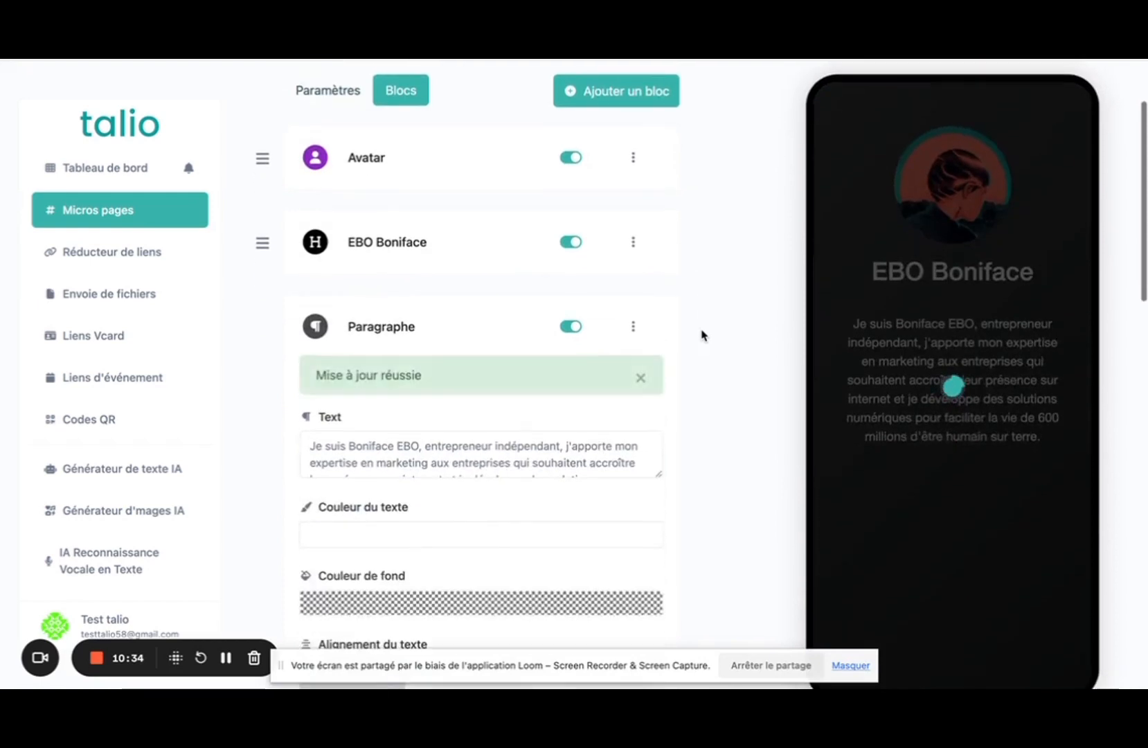
scroll(471, 338, down, 8)
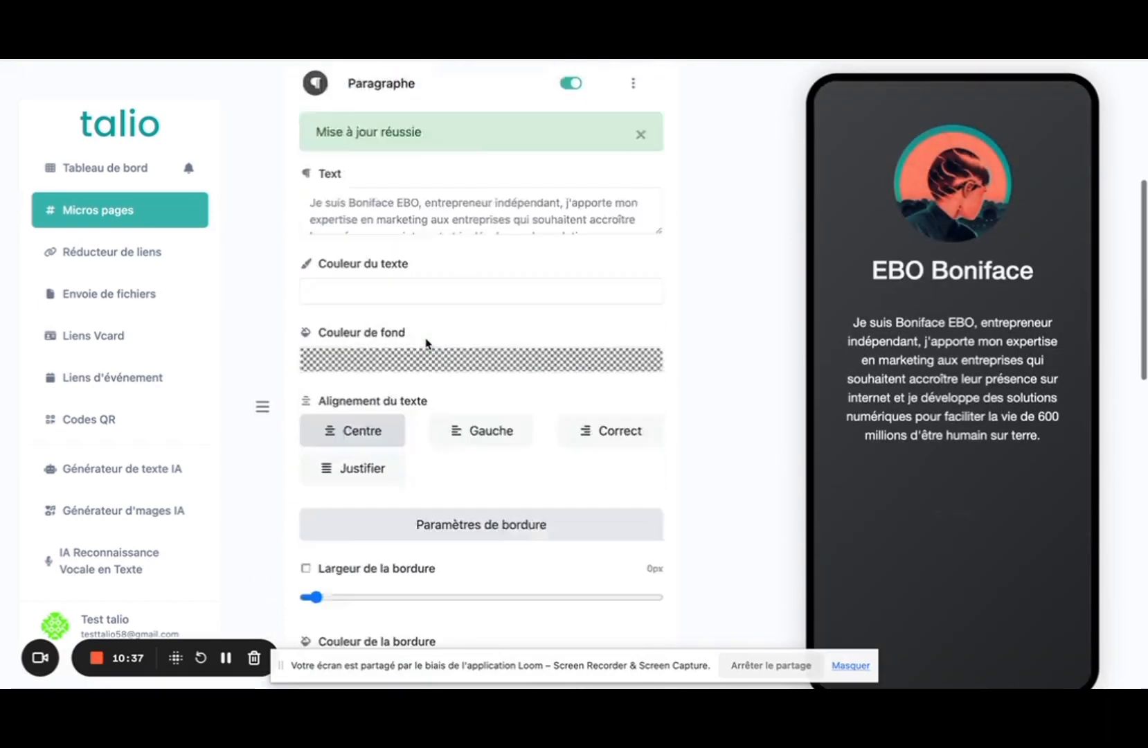
click(384, 150)
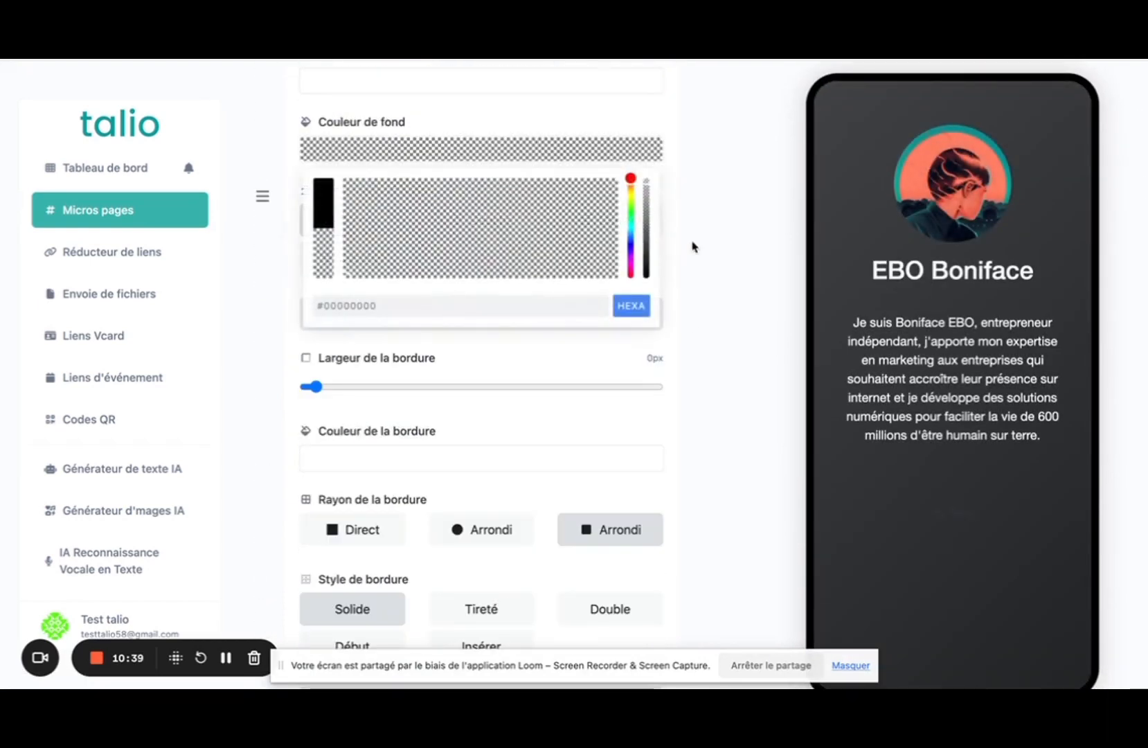
drag(646, 183, 643, 310)
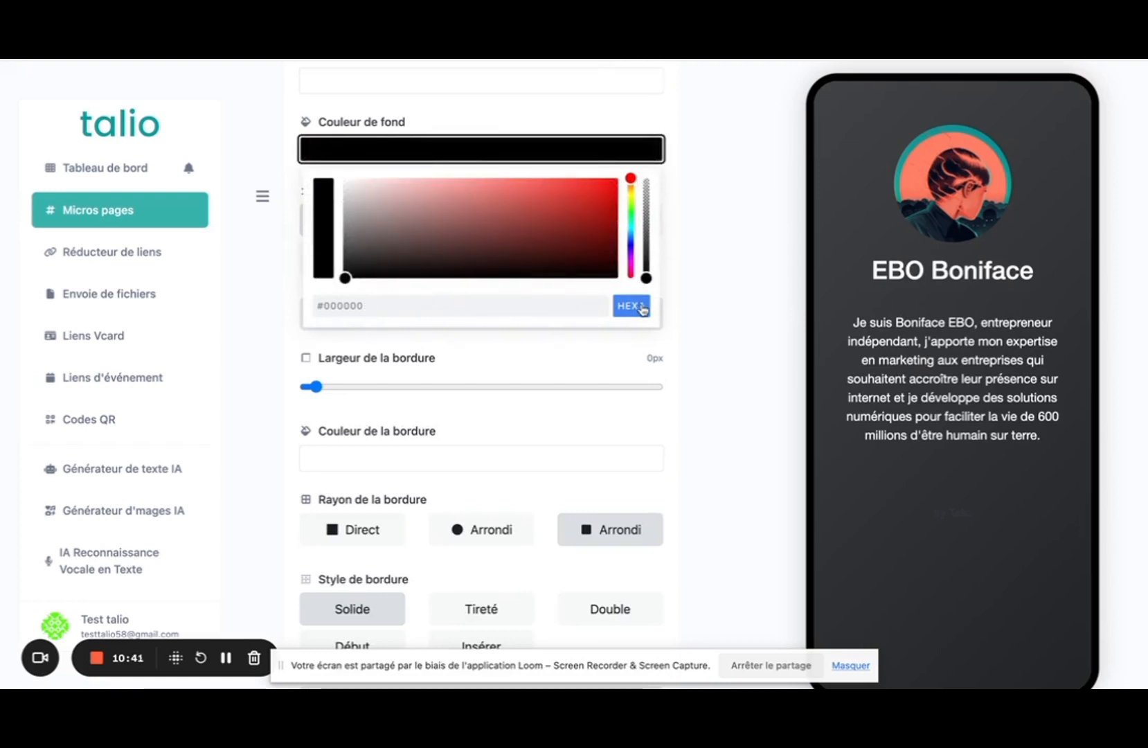
click(715, 293)
scroll(717, 287, down, 10)
click(523, 431)
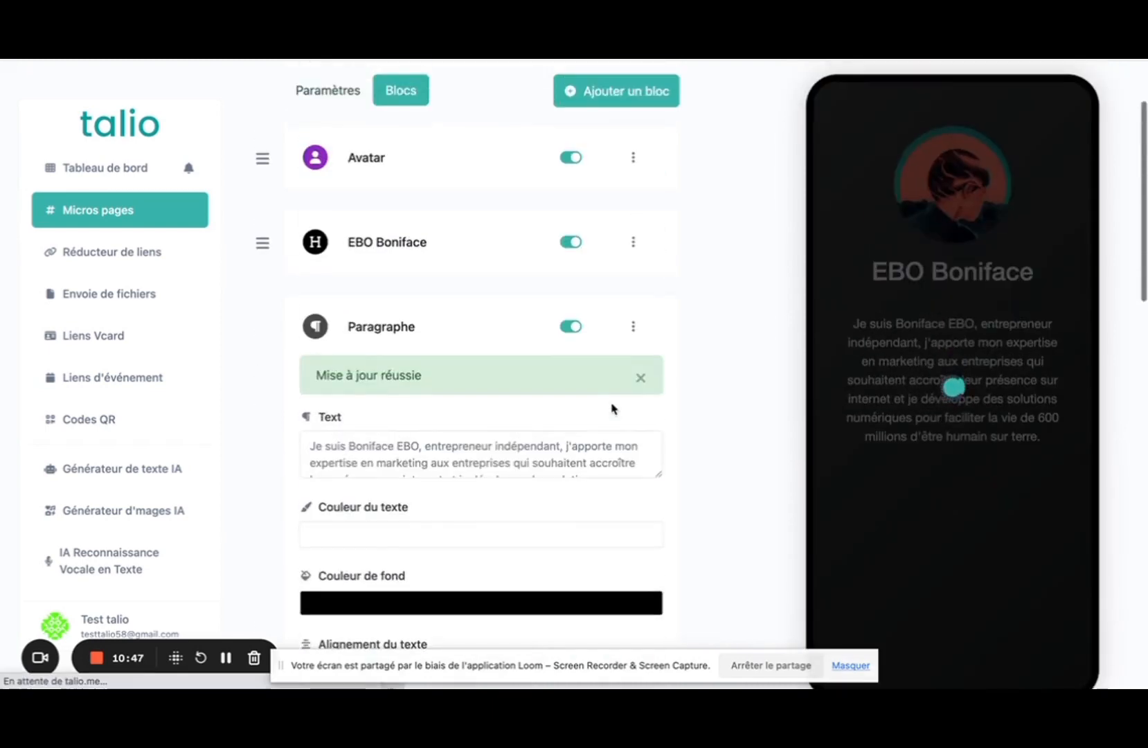
Collapse the Paragraphe settings and bring up the Ajouter un bloc chooser.
scroll(707, 367, down, 10)
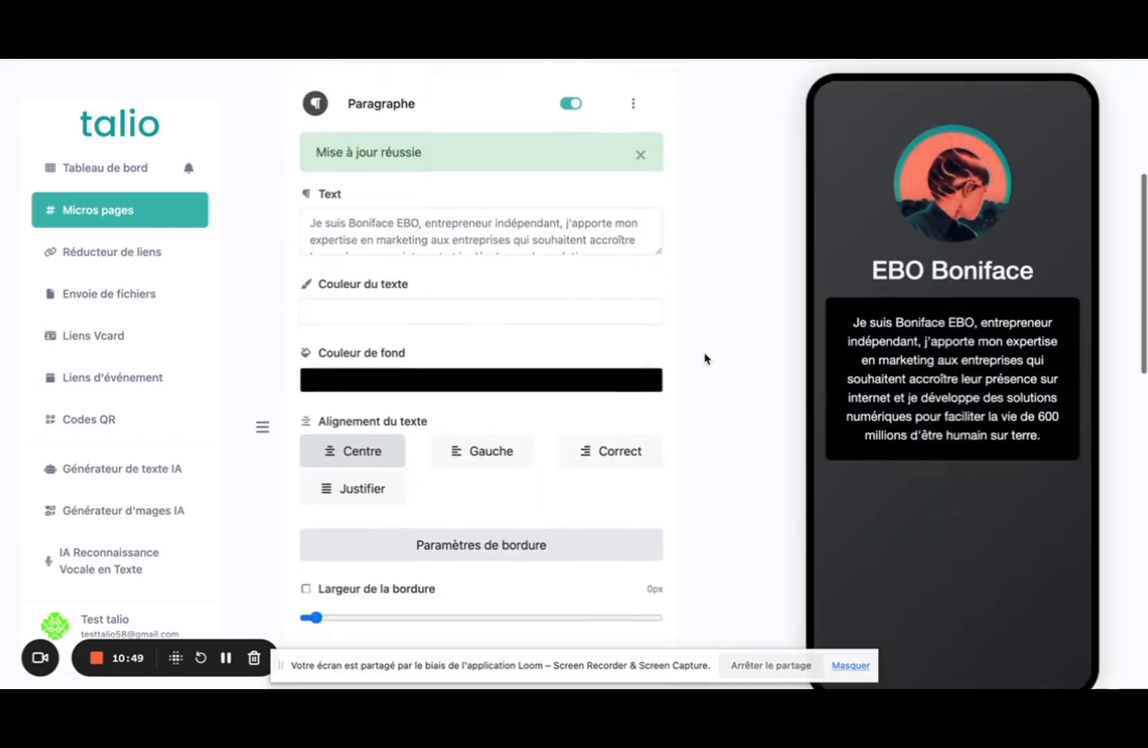
scroll(713, 390, up, 15)
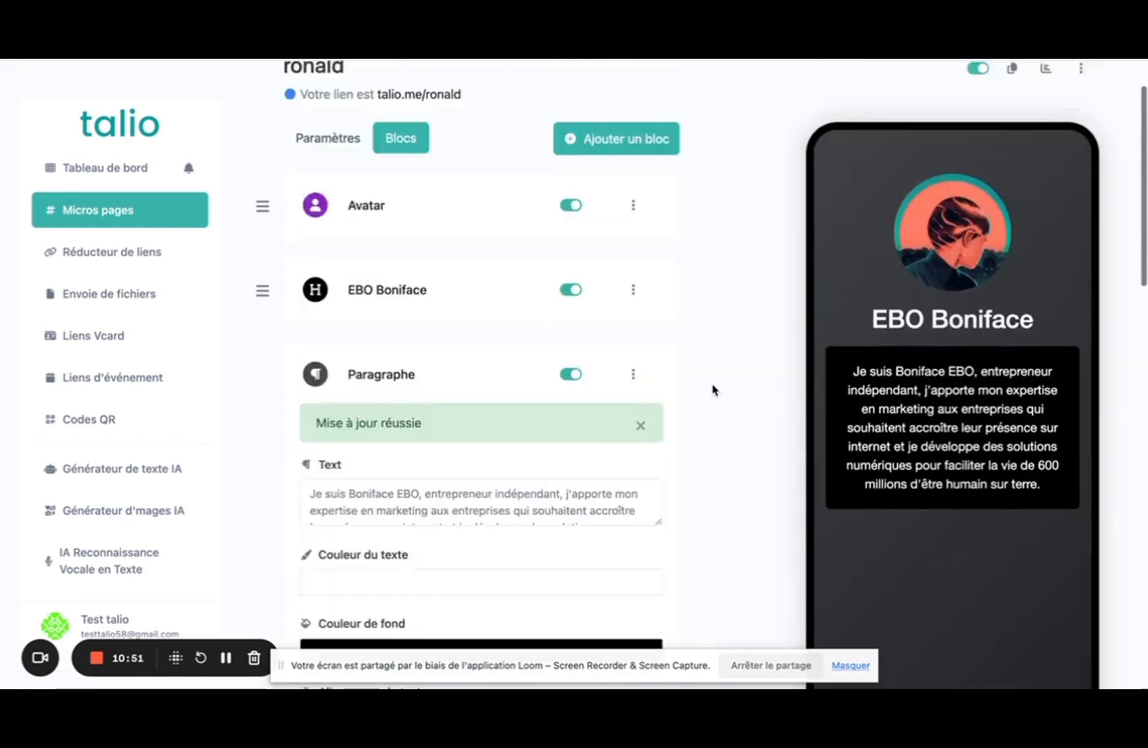
scroll(713, 390, down, 5)
scroll(713, 390, down, 5)
scroll(713, 390, up, 15)
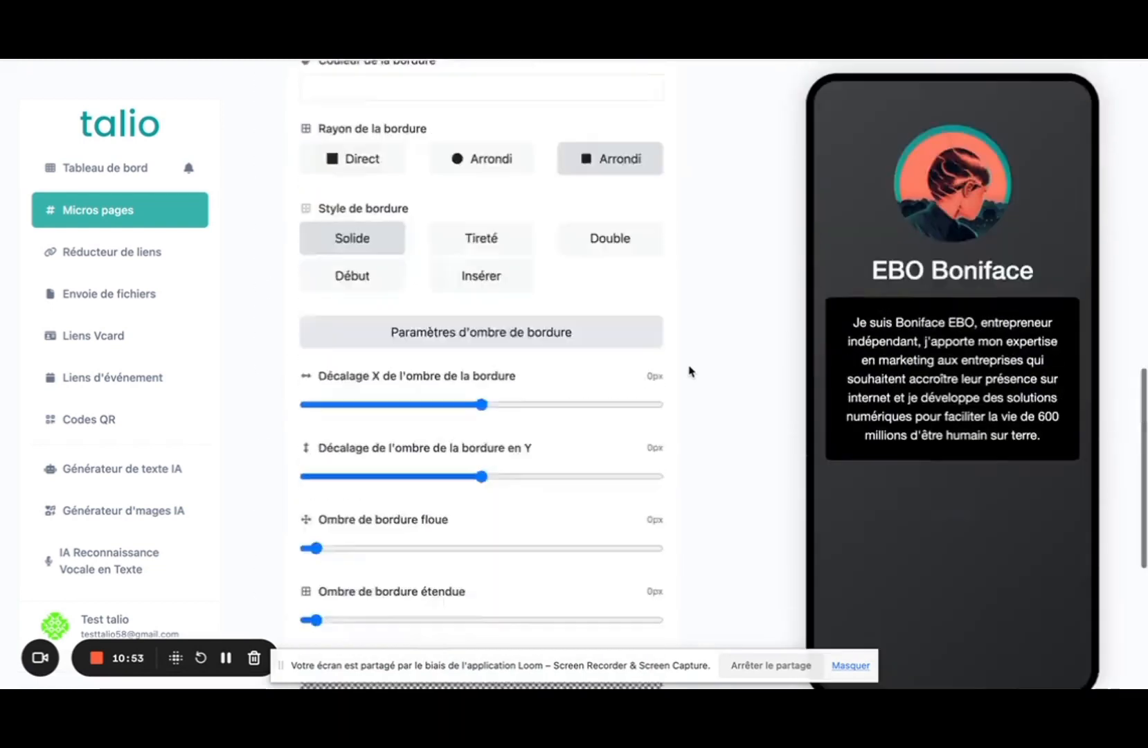
click(374, 462)
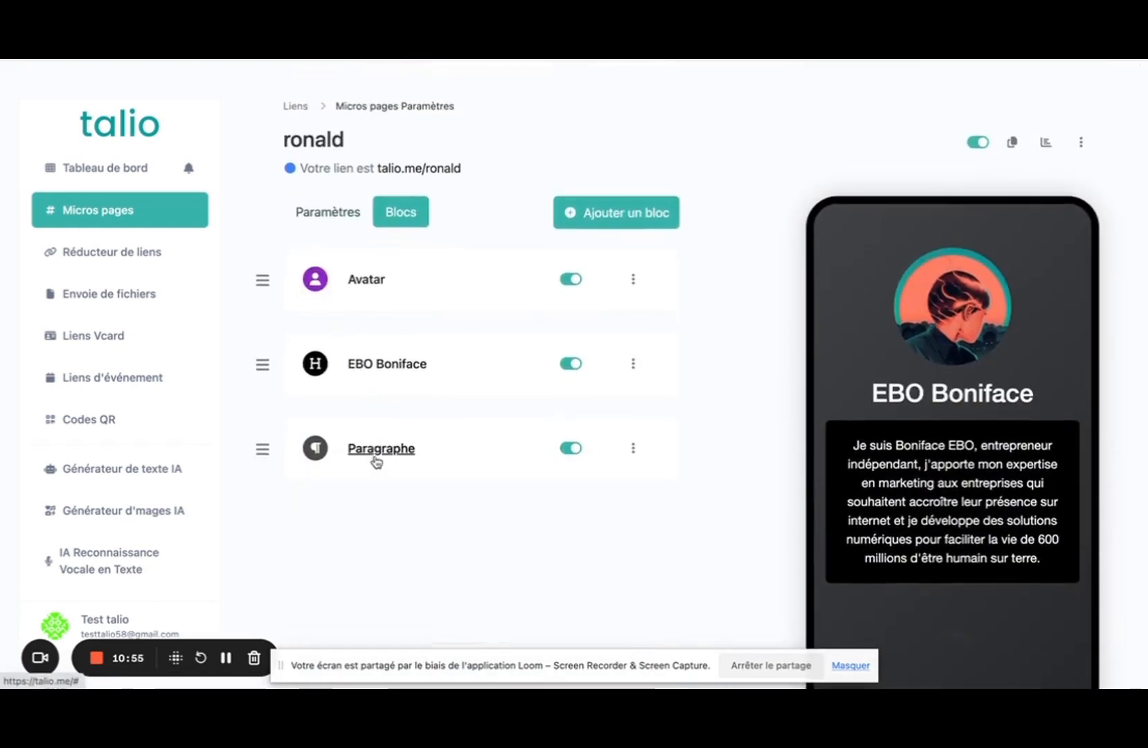
click(613, 213)
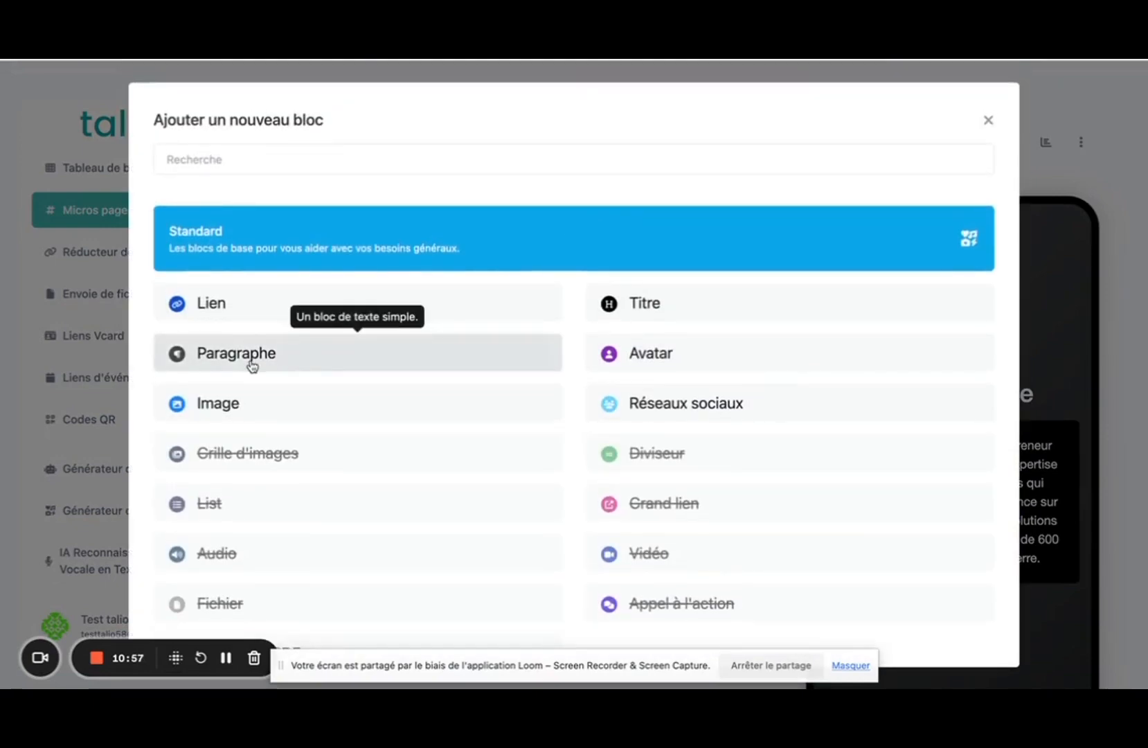
Choose a Réseaux sociaux block with Très Grand icon size.
click(675, 404)
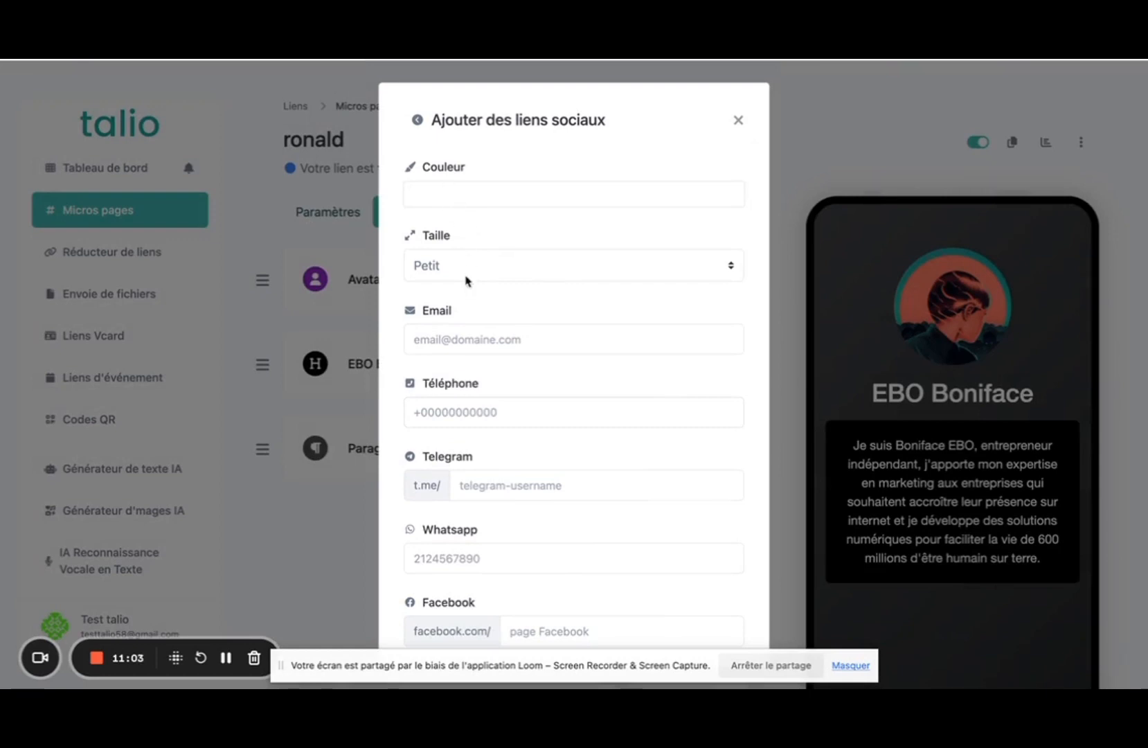
click(438, 275)
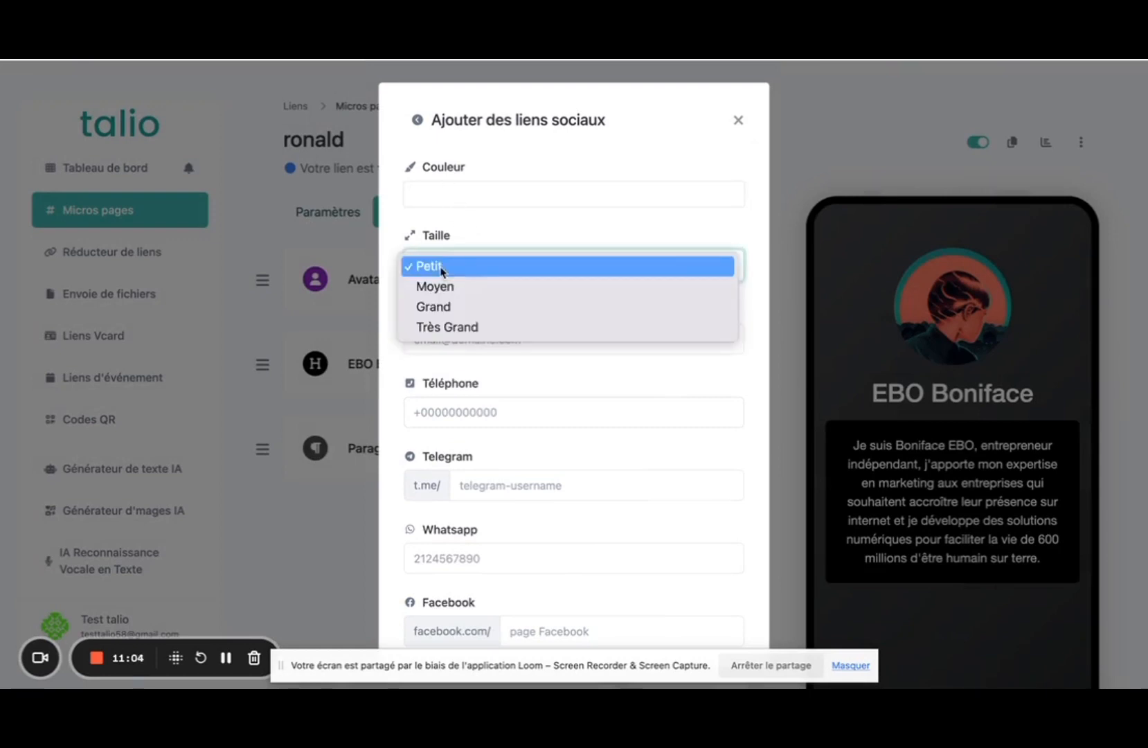
click(447, 327)
Fill in the contact email and phone fields, then submit the social links block.
click(450, 337)
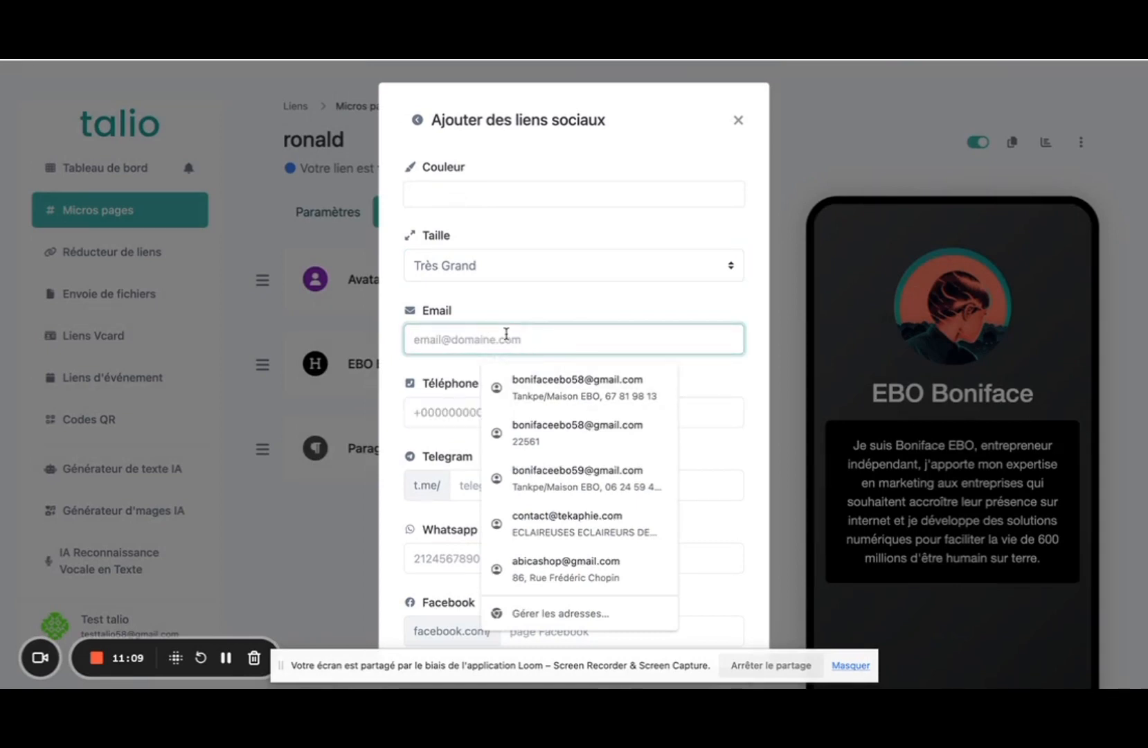
text(test)
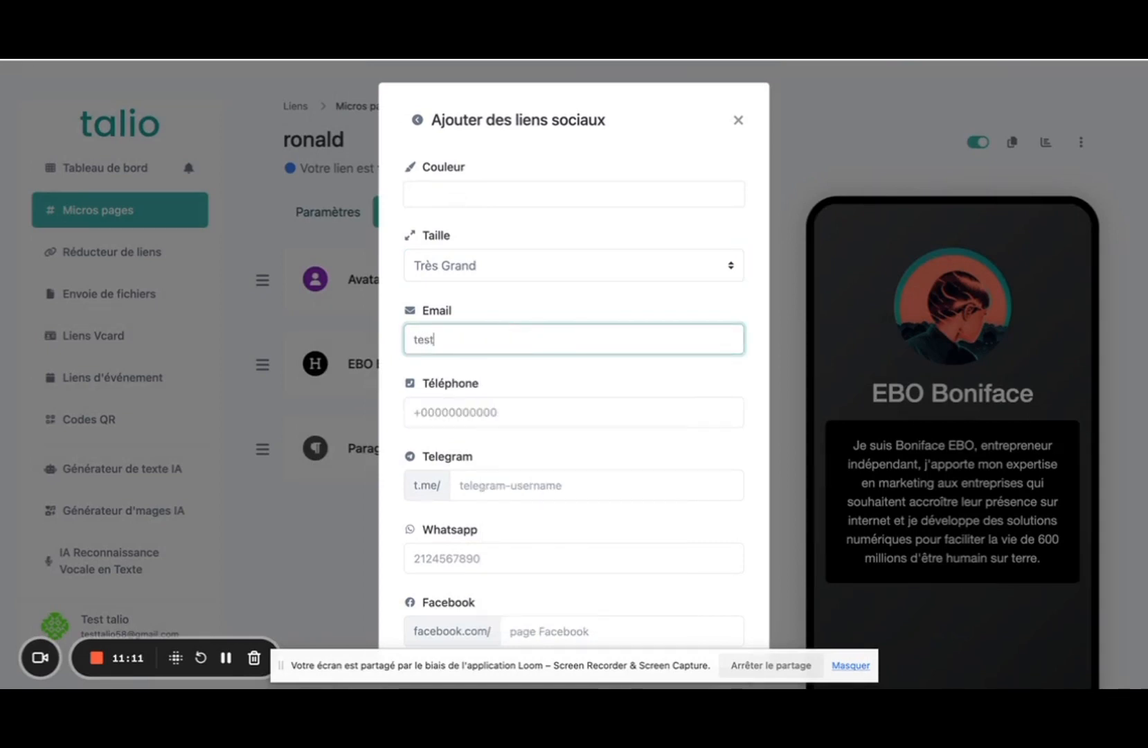
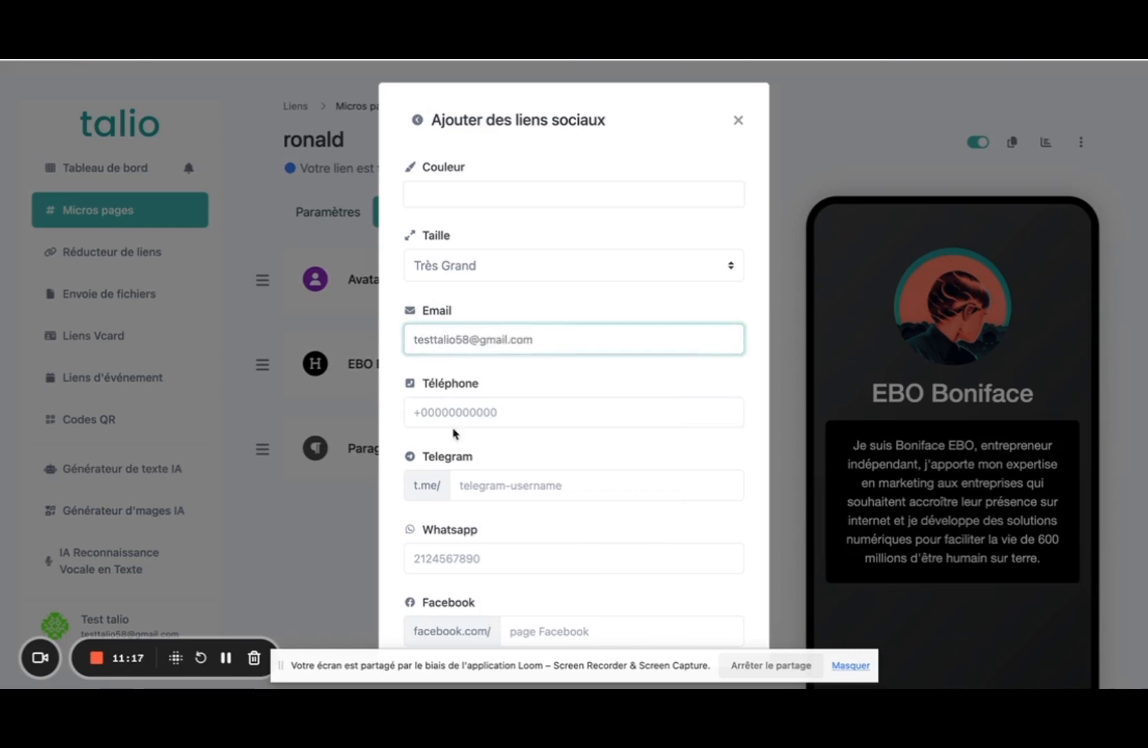
click(454, 405)
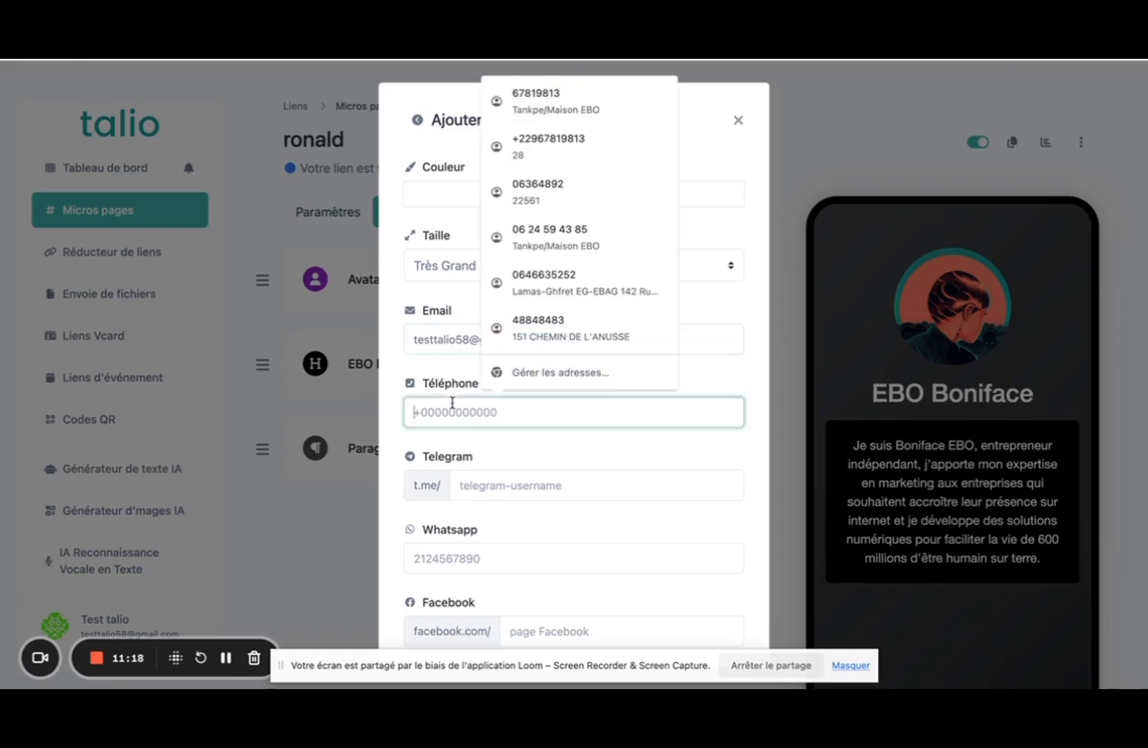
click(533, 327)
scroll(530, 312, down, 3)
scroll(579, 433, down, 10)
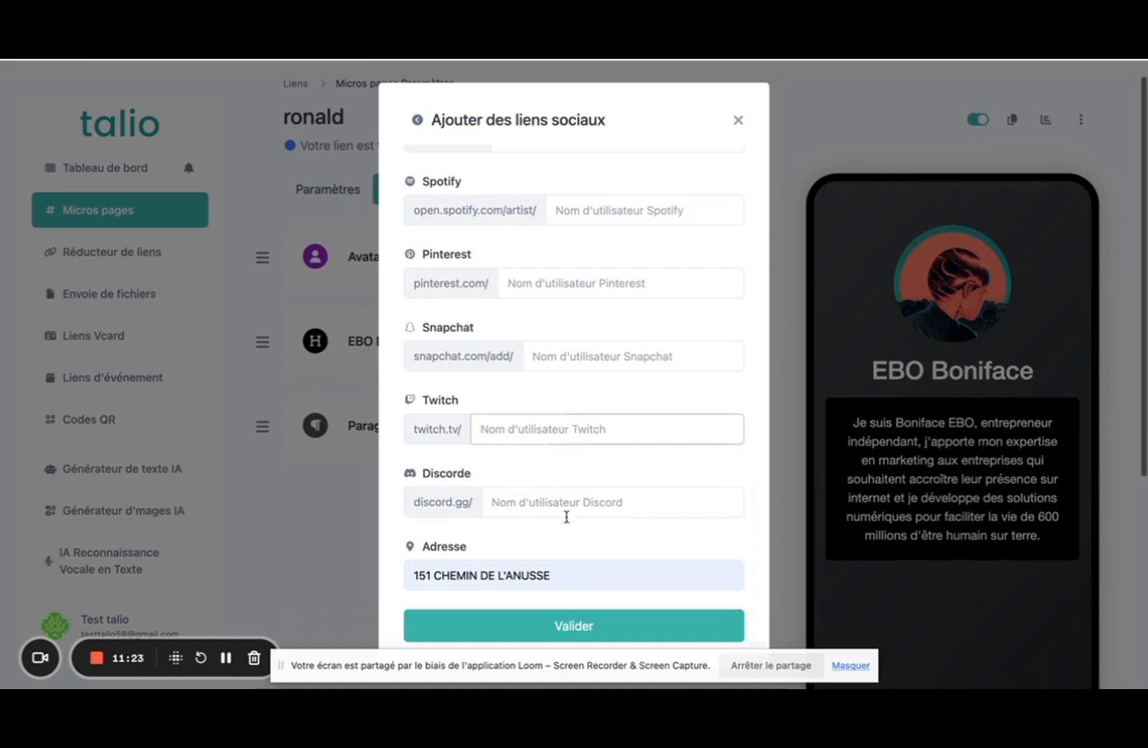
scroll(566, 519, up, 3)
scroll(569, 568, down, 3)
click(574, 624)
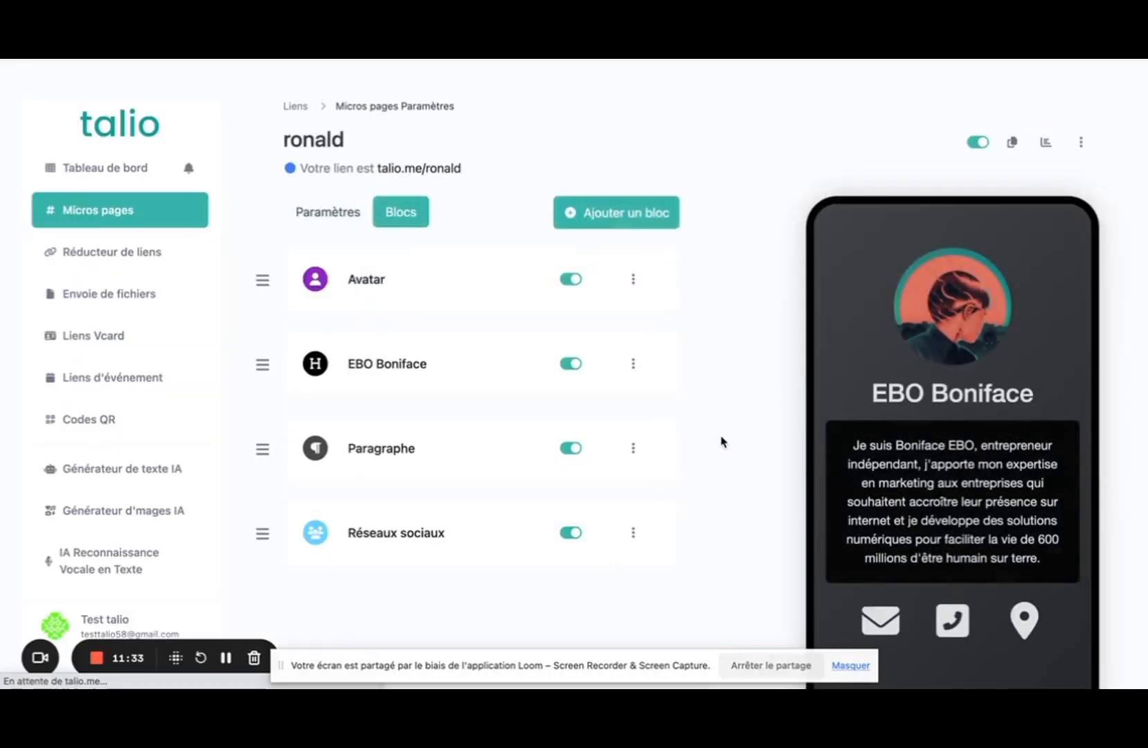
scroll(1018, 451, down, 5)
right_click(1018, 453)
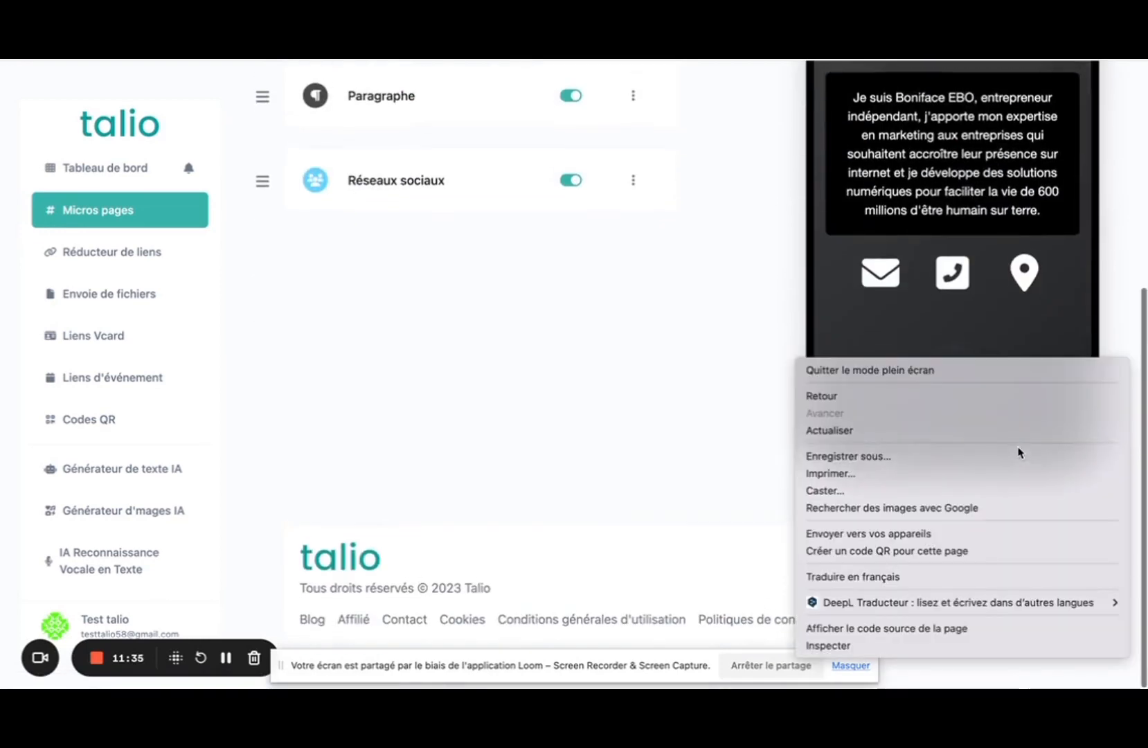
click(679, 382)
scroll(679, 382, up, 5)
scroll(984, 405, down, 1)
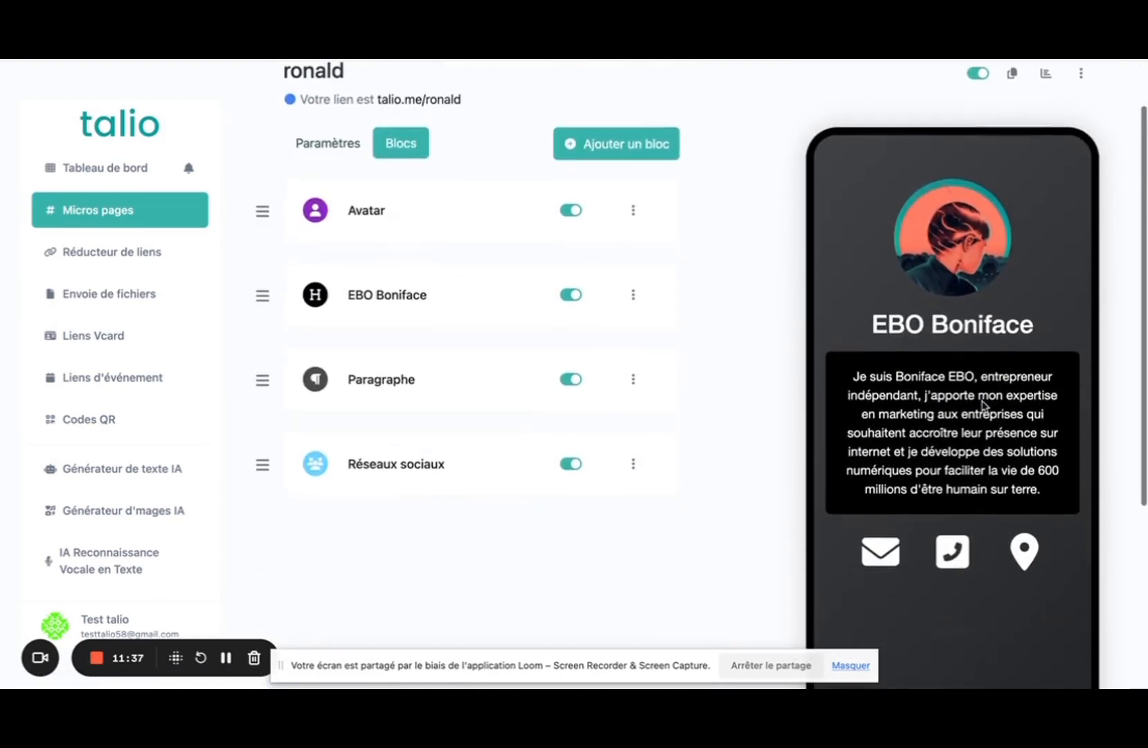
scroll(946, 551, down, 1)
scroll(946, 551, up, 1)
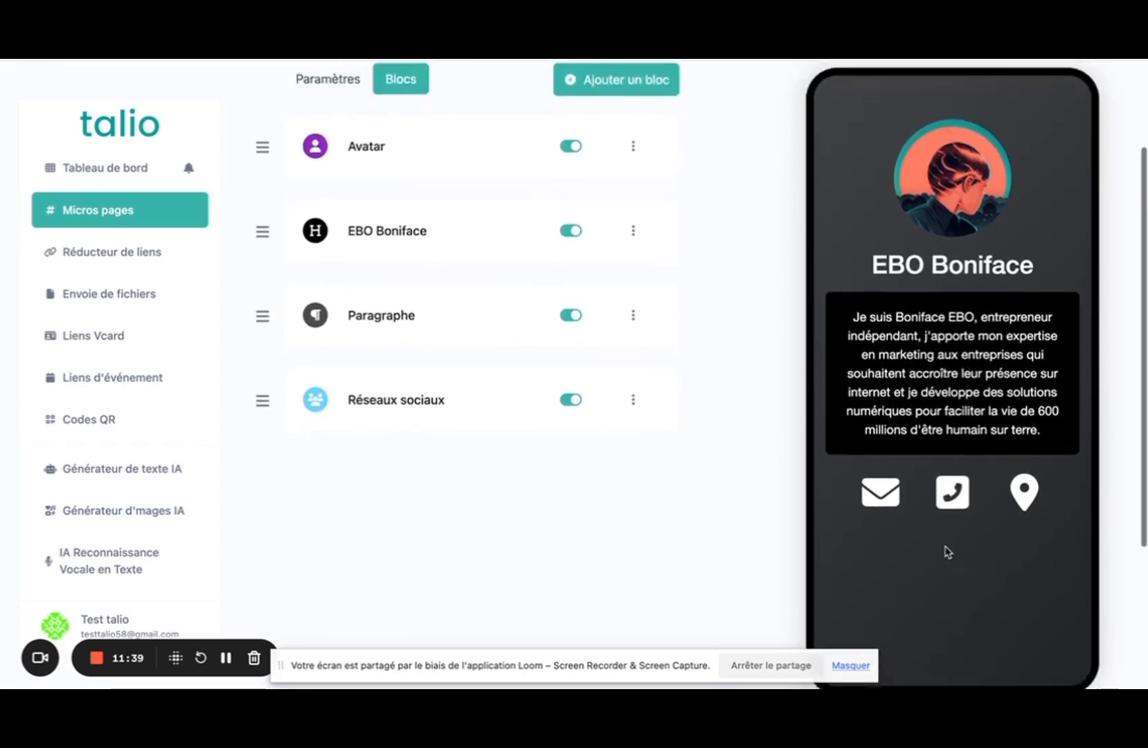
scroll(946, 551, down, 1)
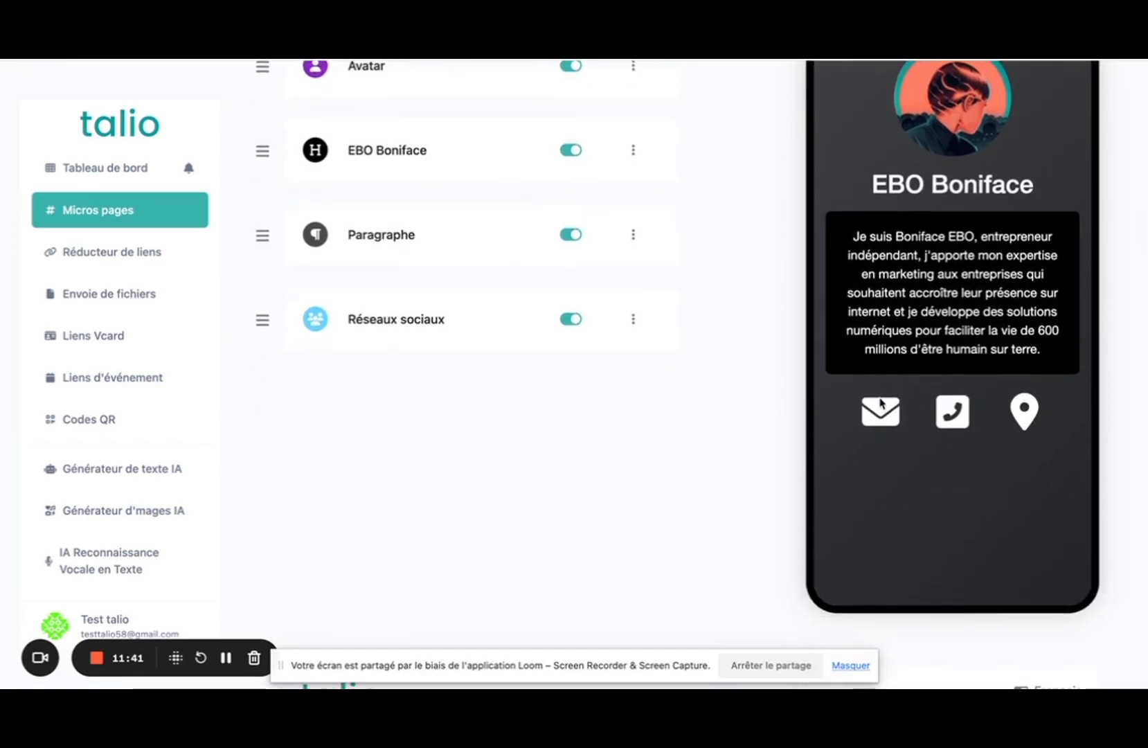
scroll(473, 263, up, 4)
scroll(410, 285, down, 1)
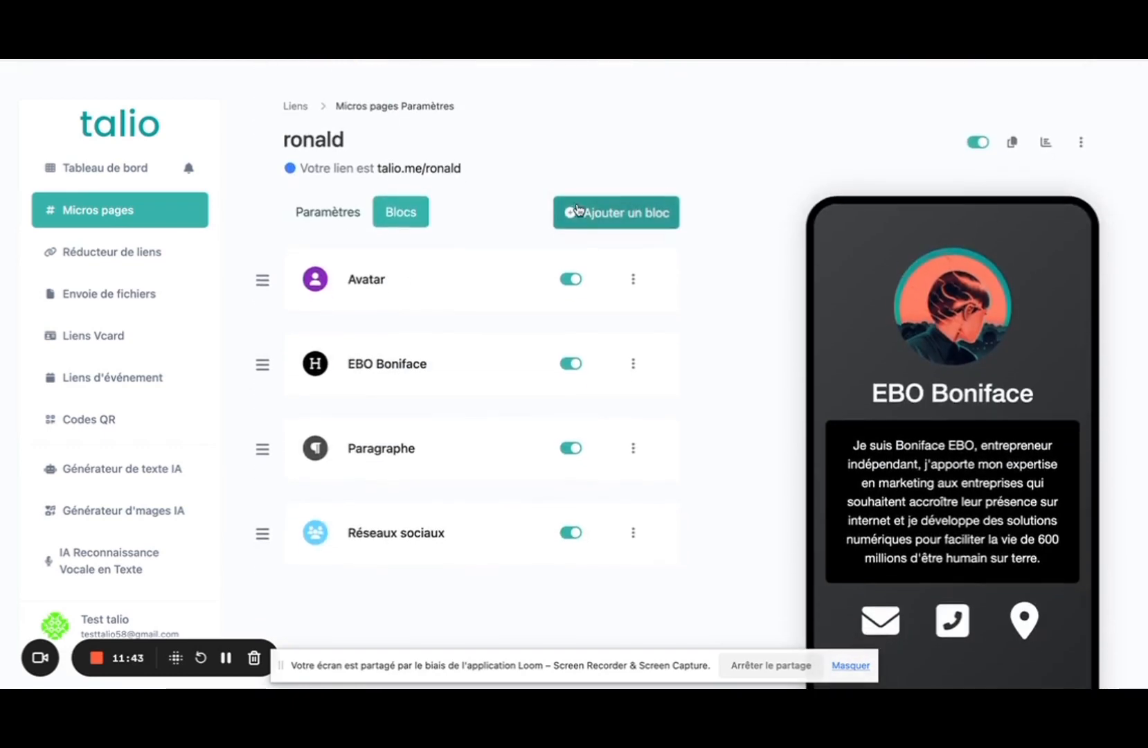
click(561, 212)
scroll(488, 454, down, 20)
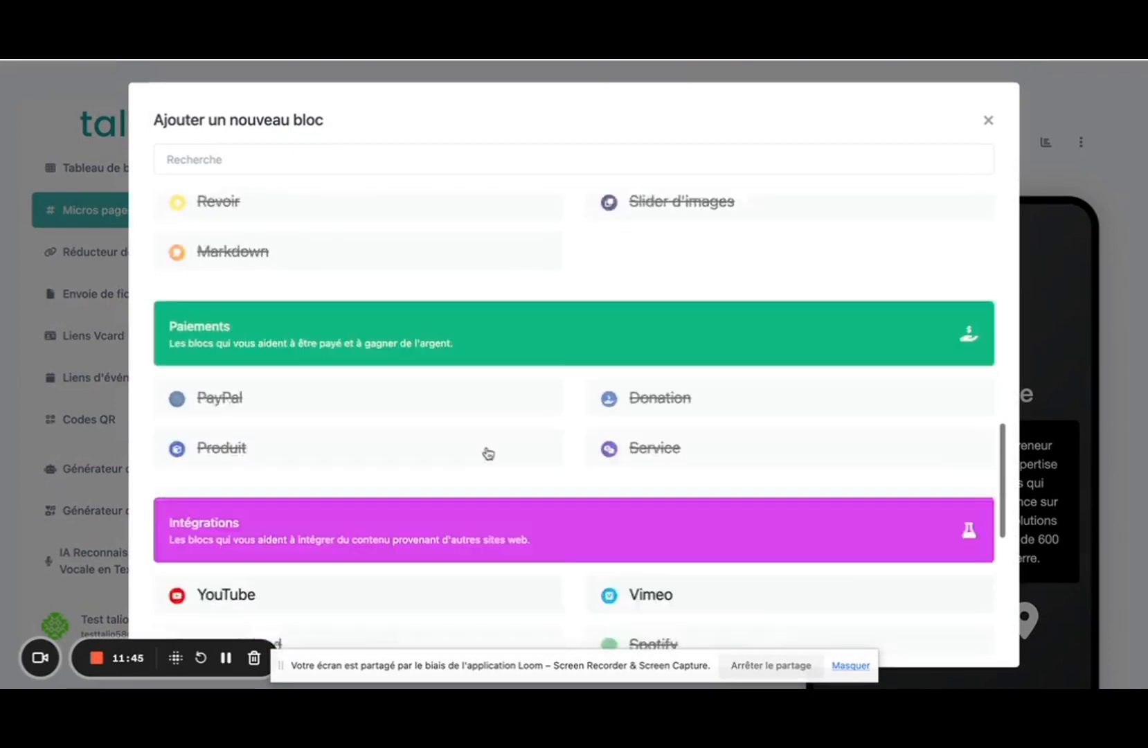
scroll(488, 454, up, 20)
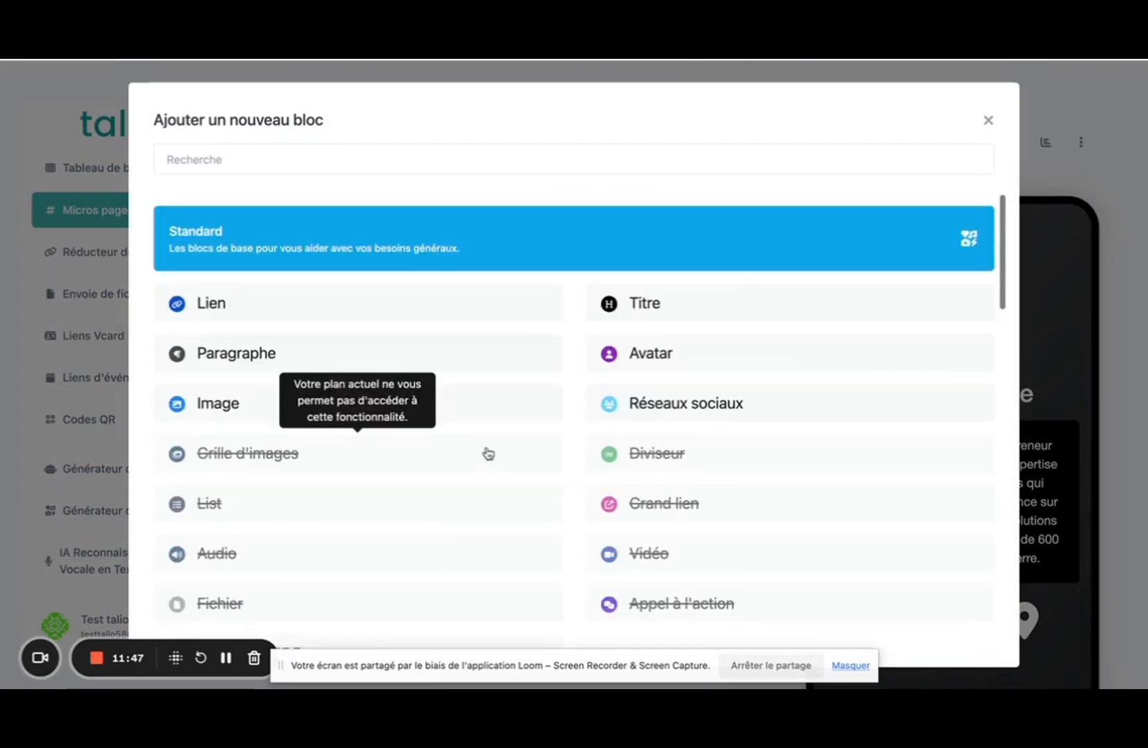
scroll(488, 453, down, 3)
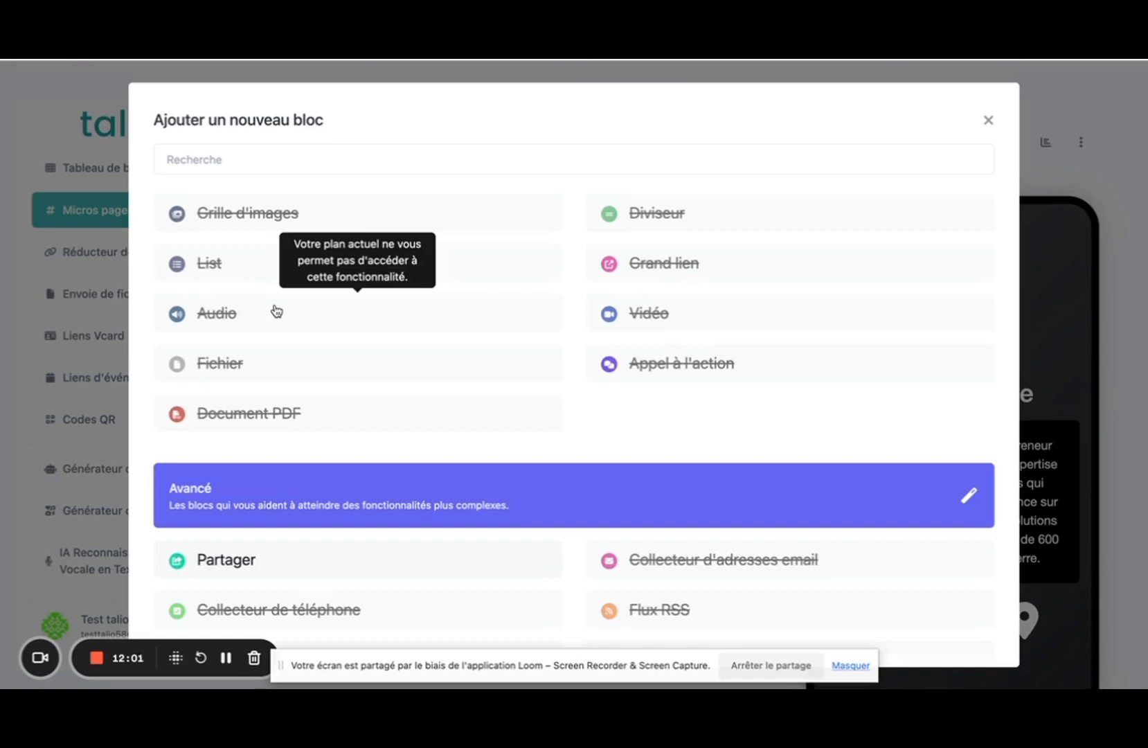
scroll(567, 356, down, 4)
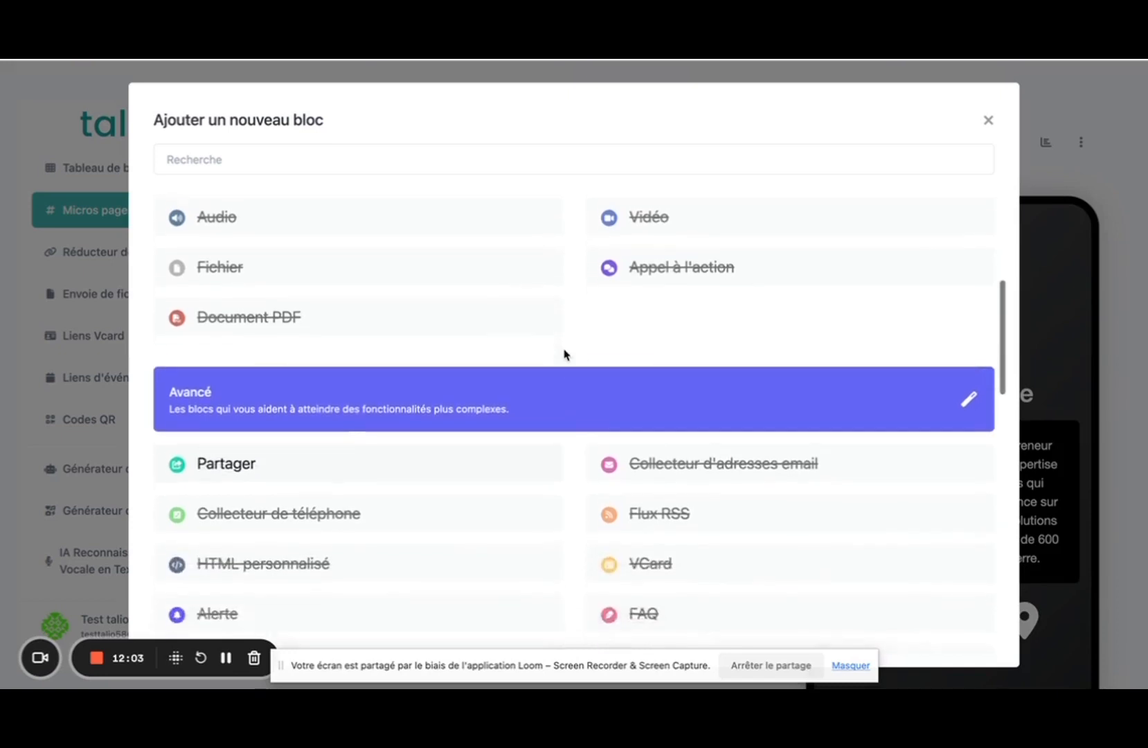
scroll(564, 355, down, 5)
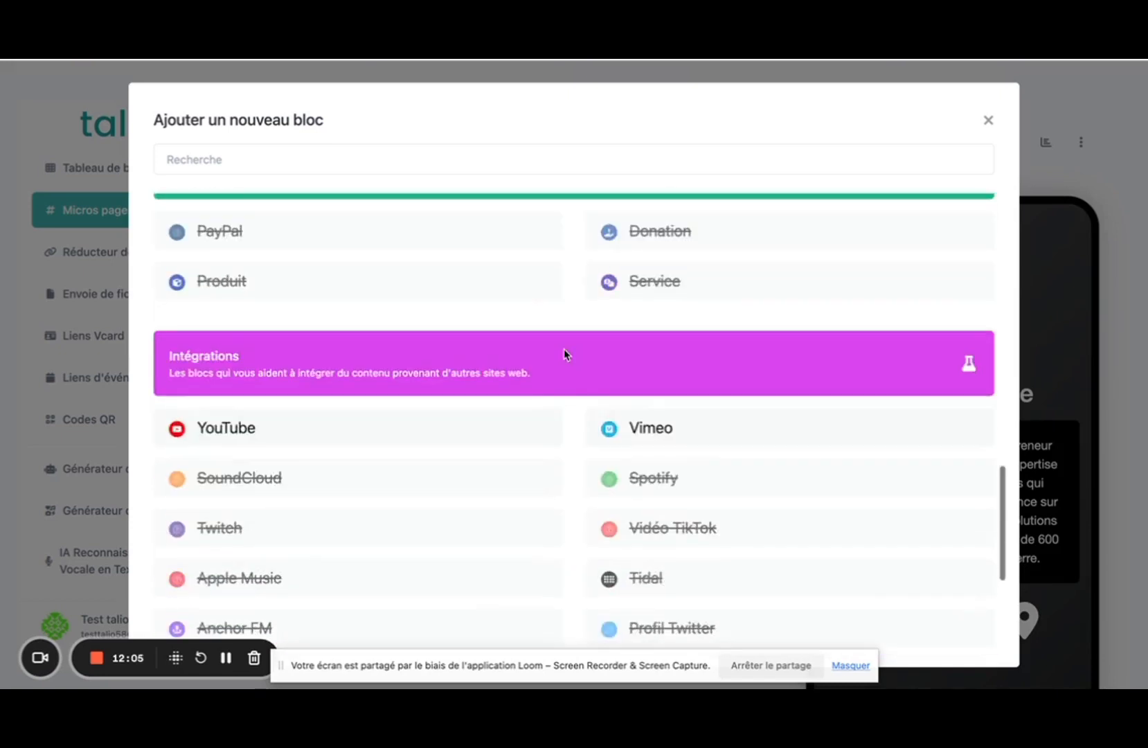
scroll(565, 354, up, 3)
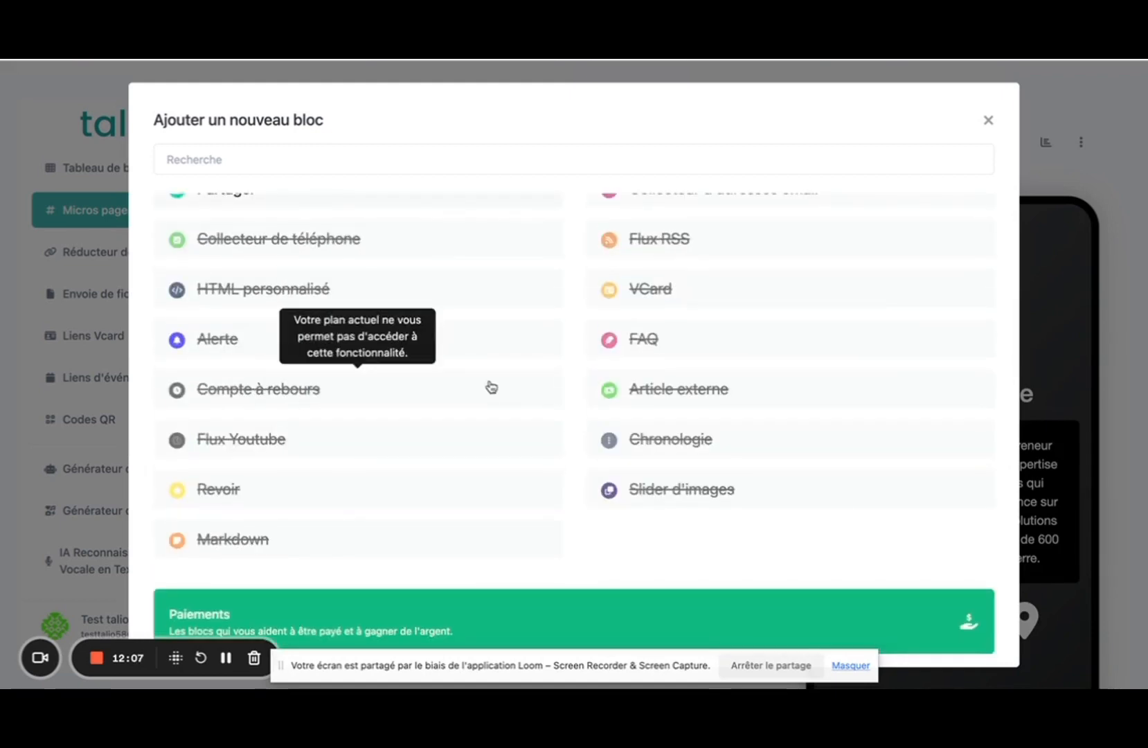
scroll(489, 387, down, 2)
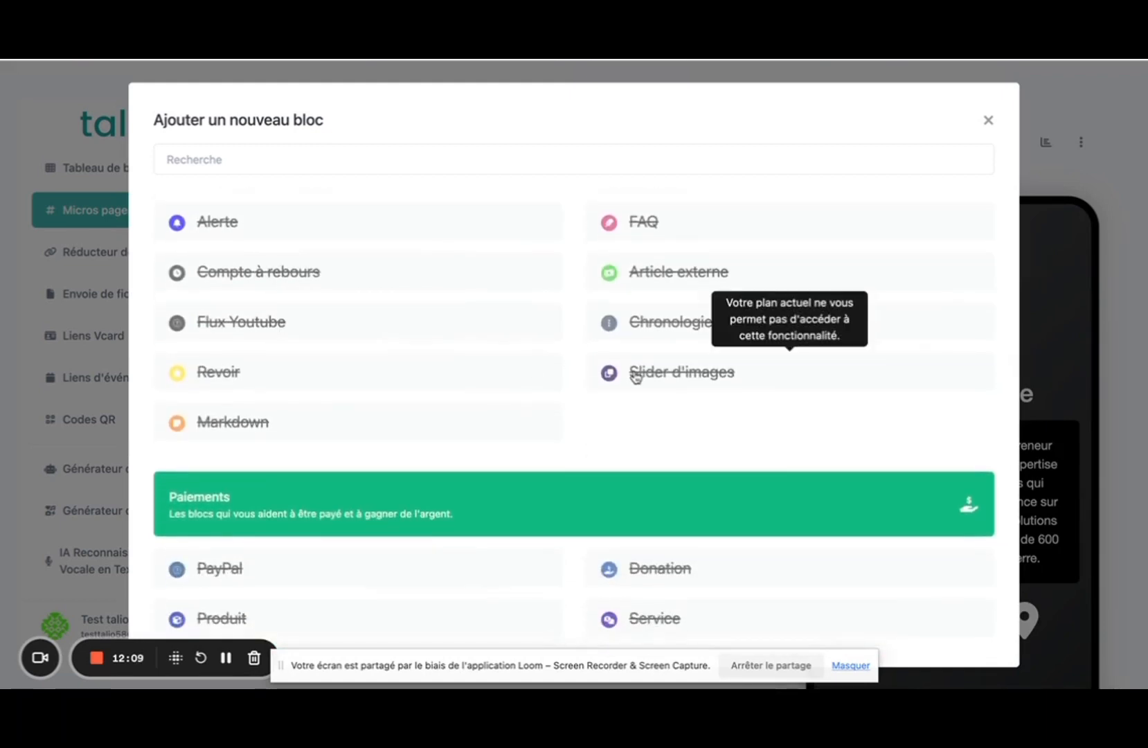
scroll(623, 265, up, 3)
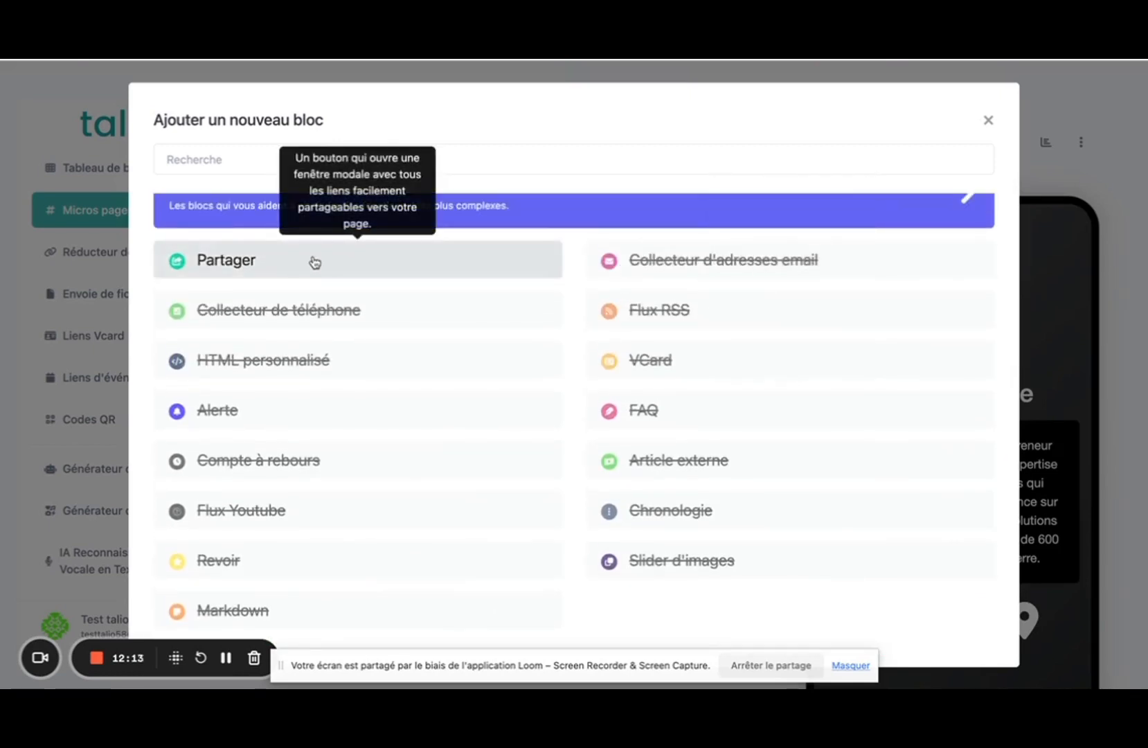
scroll(574, 464, down, 8)
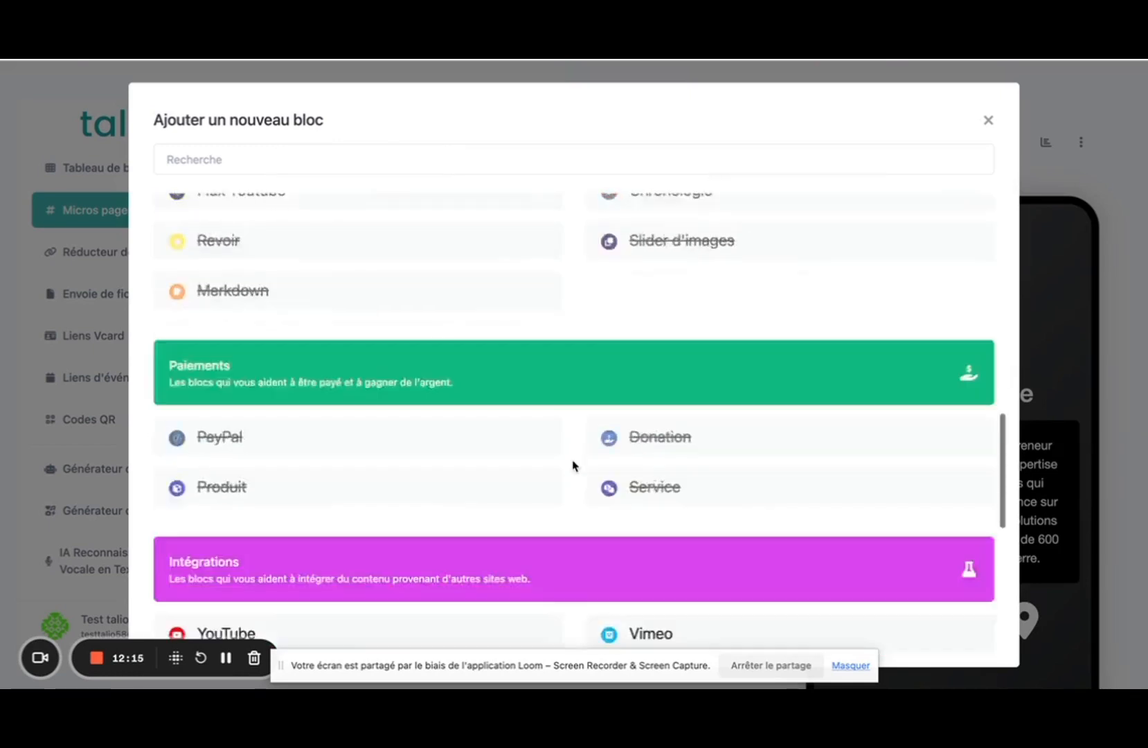
scroll(574, 466, up, 2)
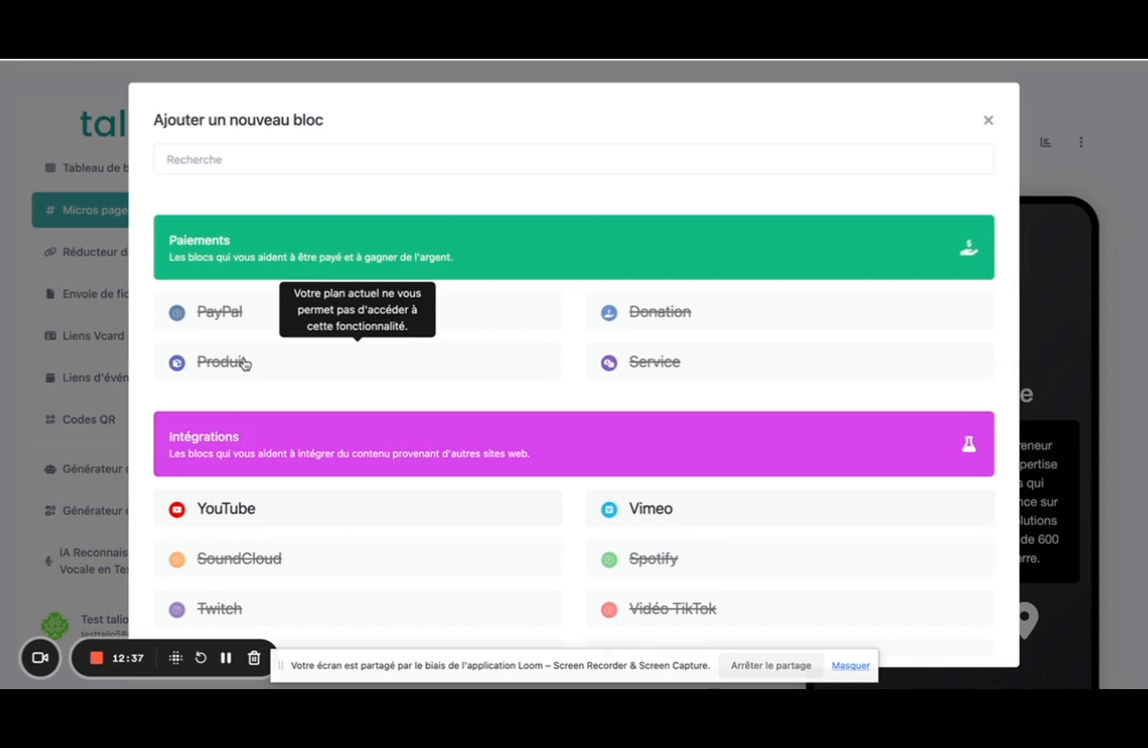
scroll(332, 372, down, 1)
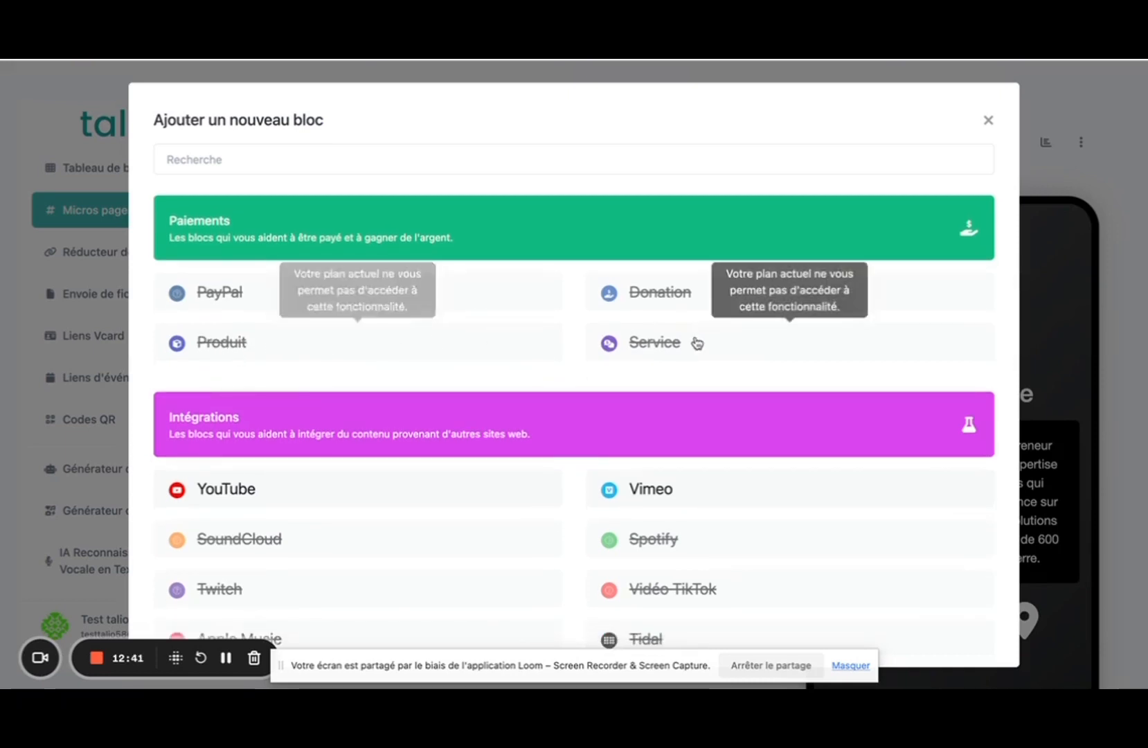
scroll(552, 272, down, 5)
scroll(552, 272, up, 1)
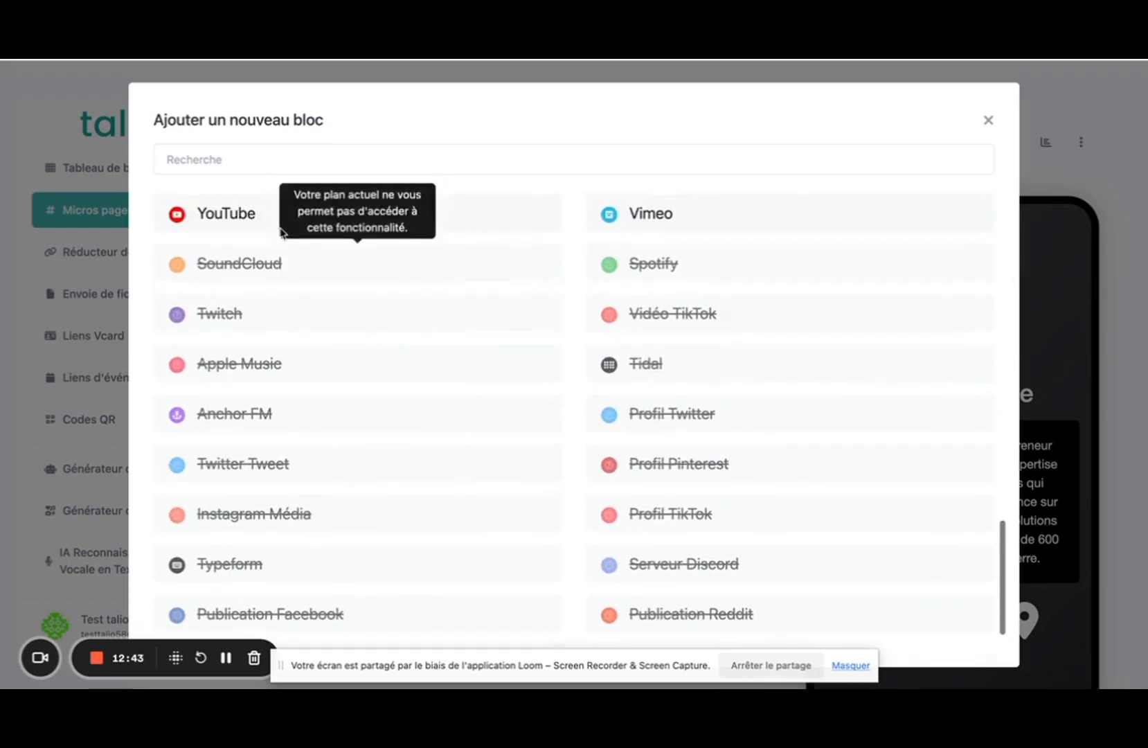
click(224, 218)
click(471, 381)
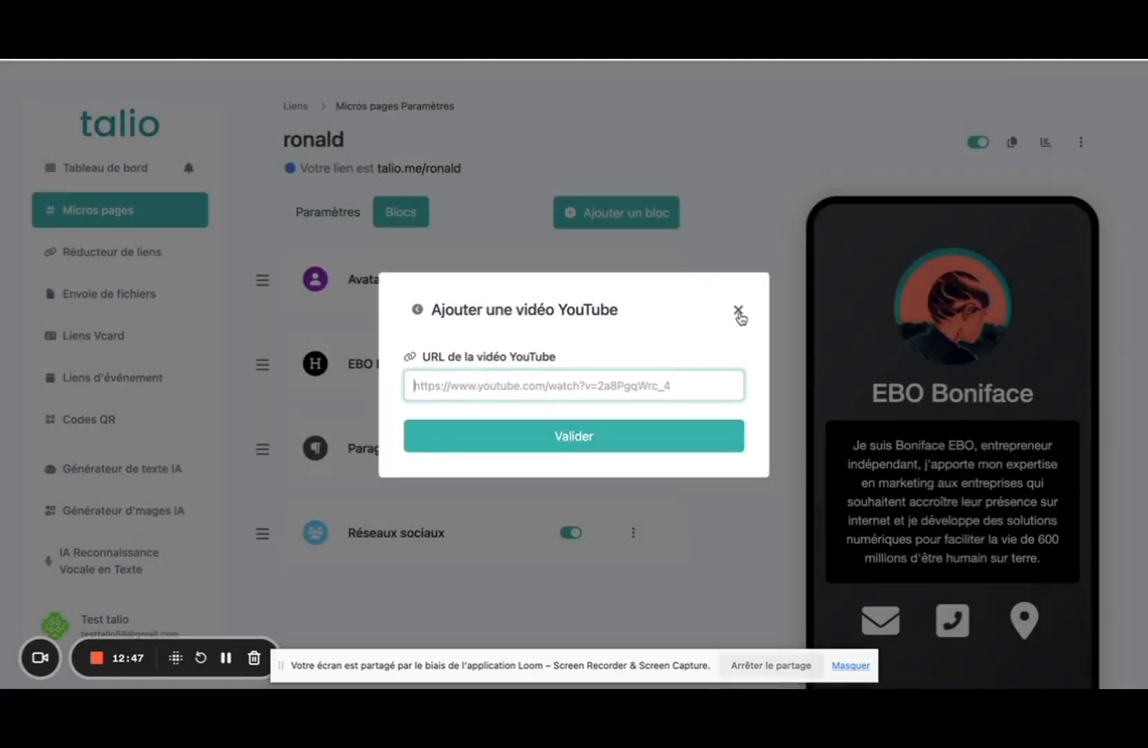
click(738, 311)
scroll(487, 364, down, 1)
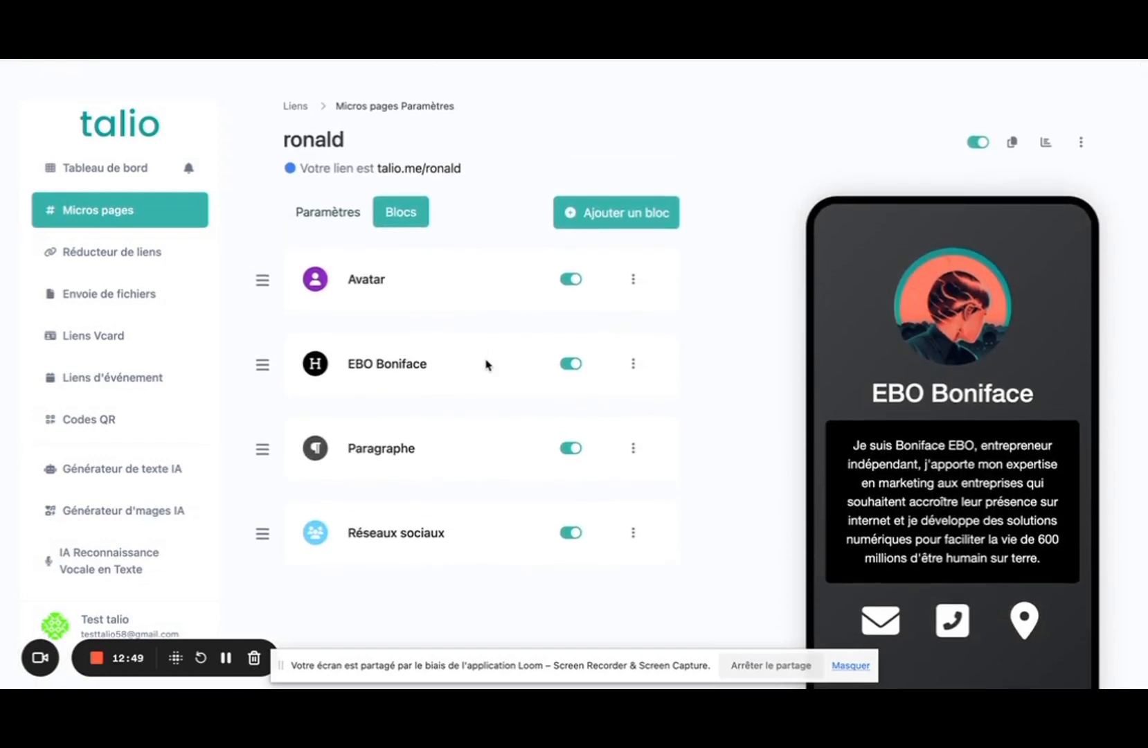
Preview the published talio.me/ronald micro page in its tab, comparing it with the editor.
scroll(702, 450, down, 1)
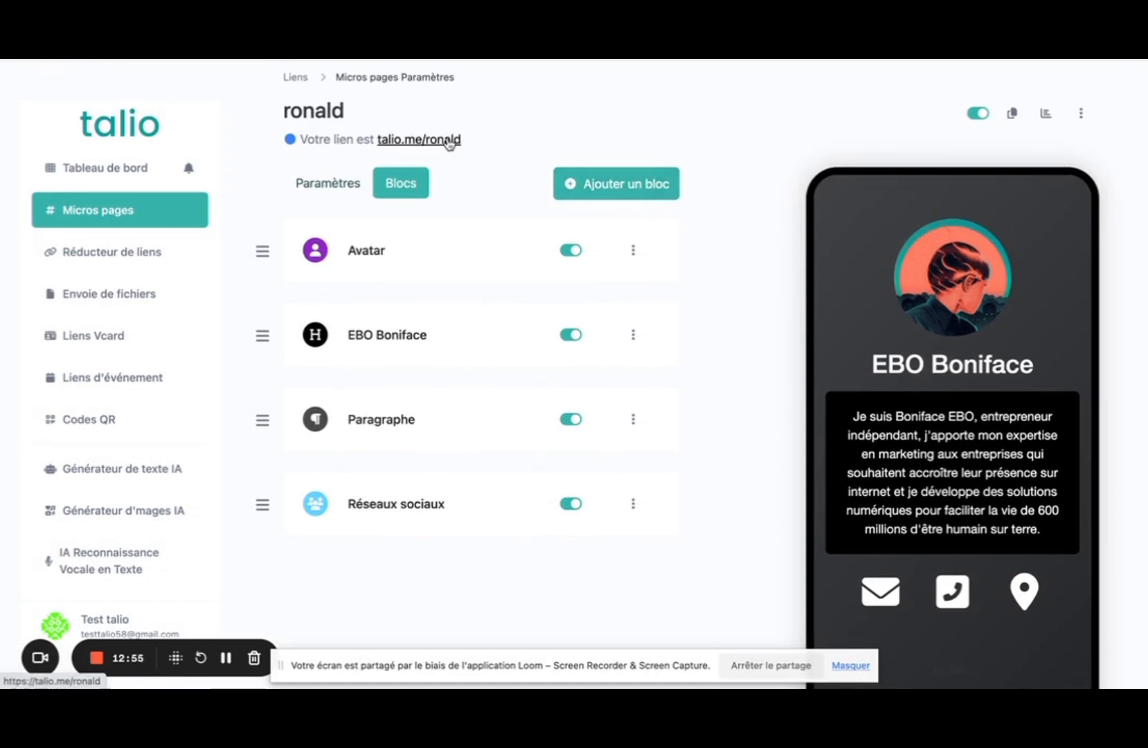
key(ctrl+Tab)
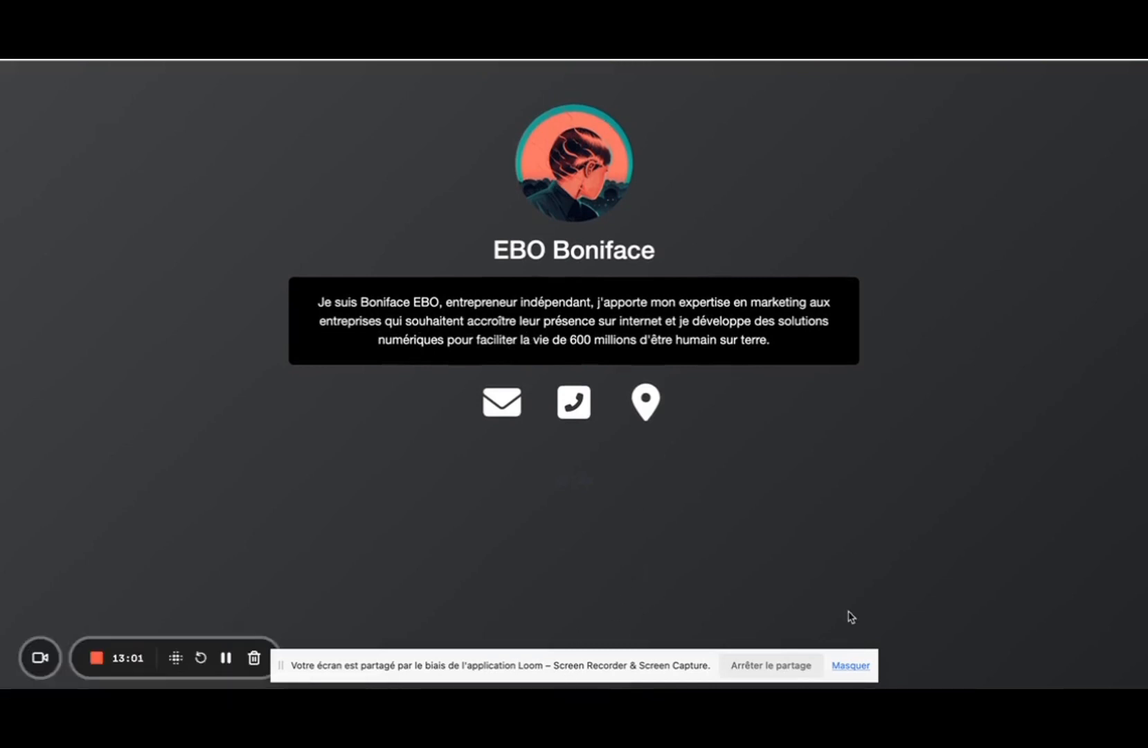
click(851, 666)
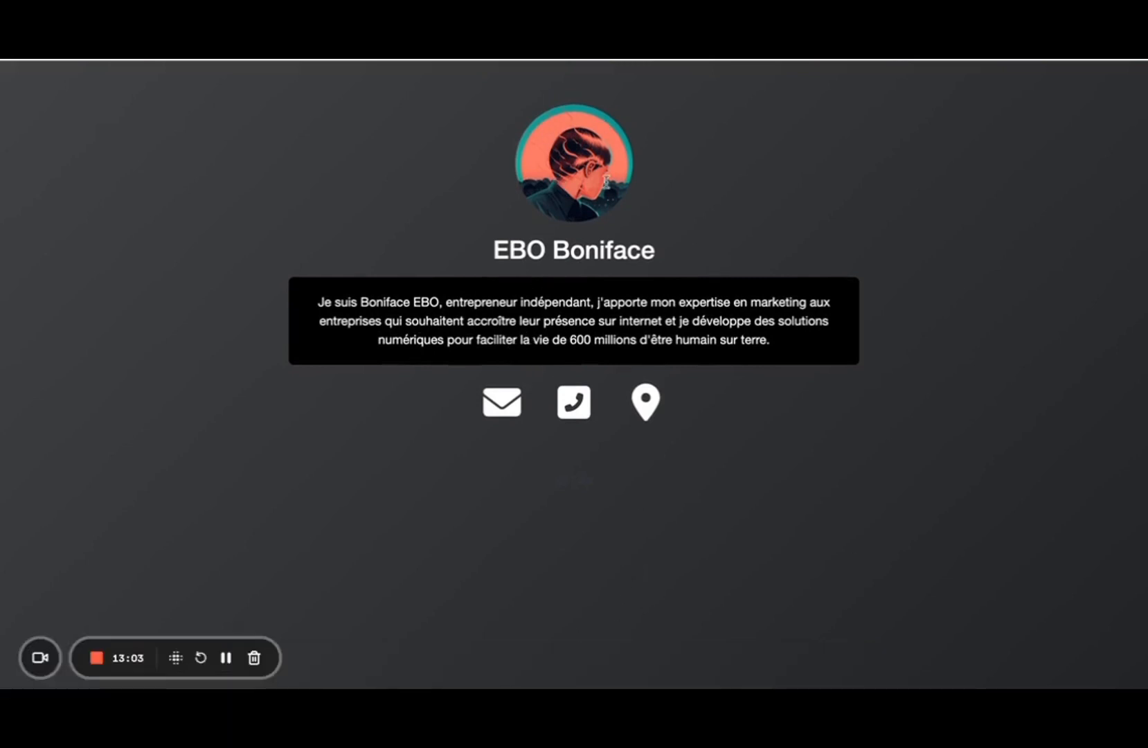
click(430, 13)
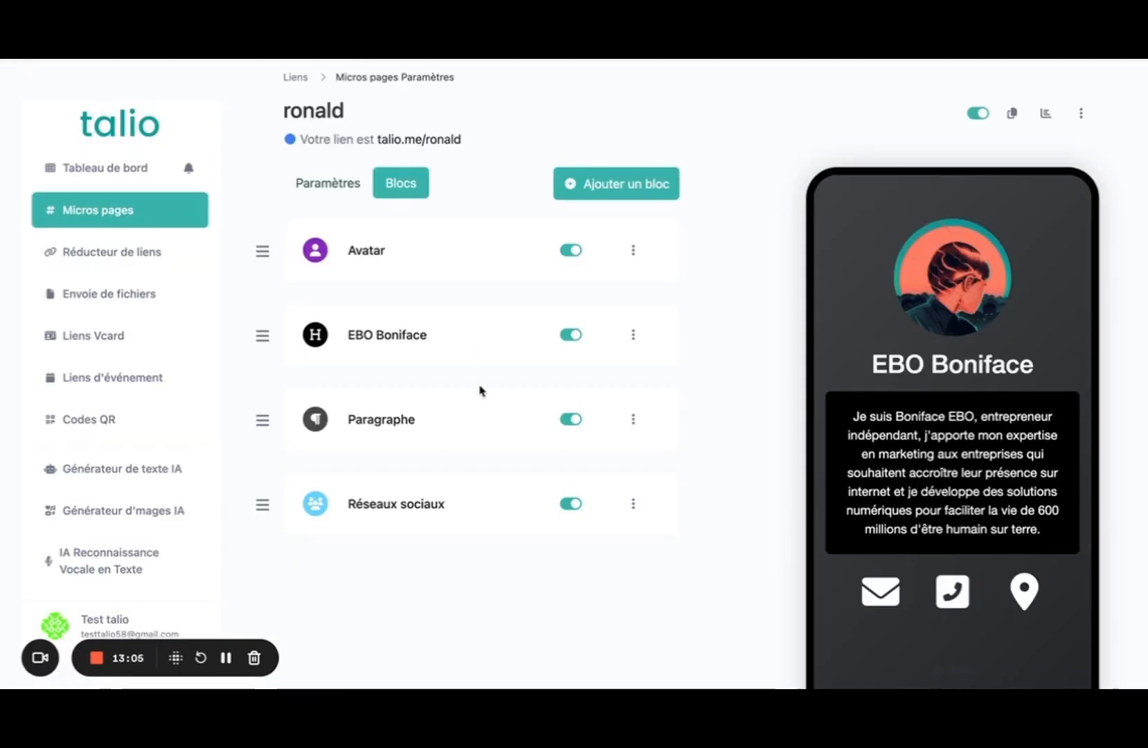
scroll(479, 389, up, 1)
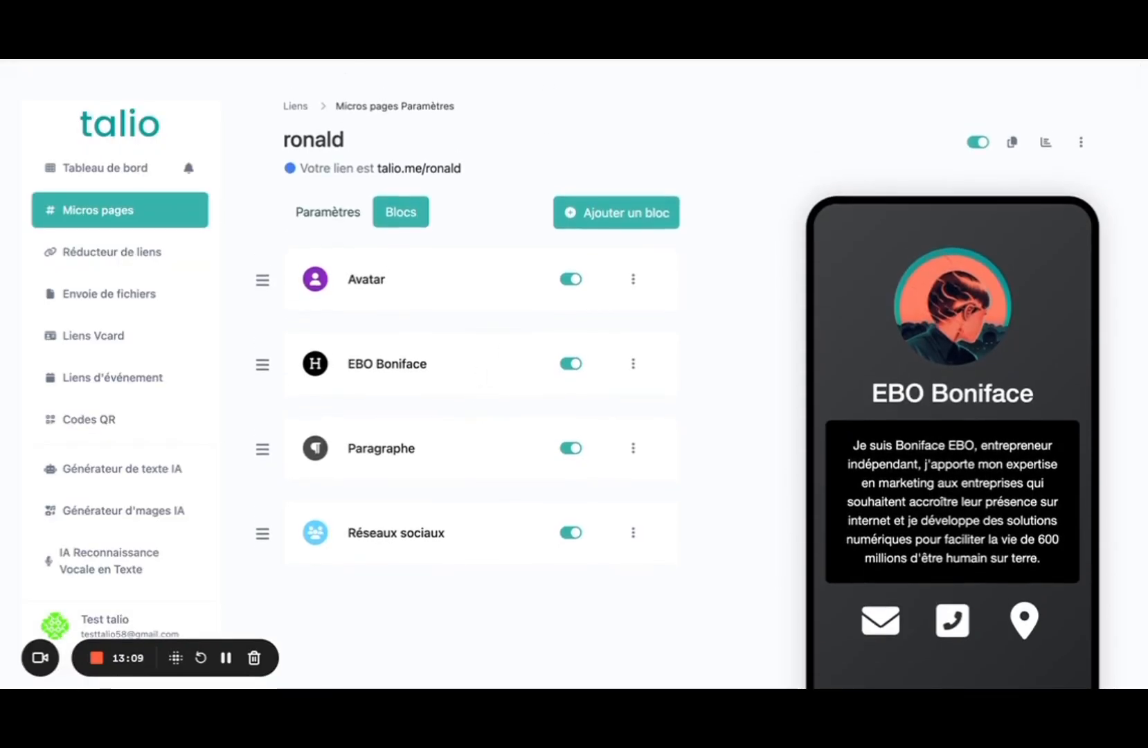
click(333, 63)
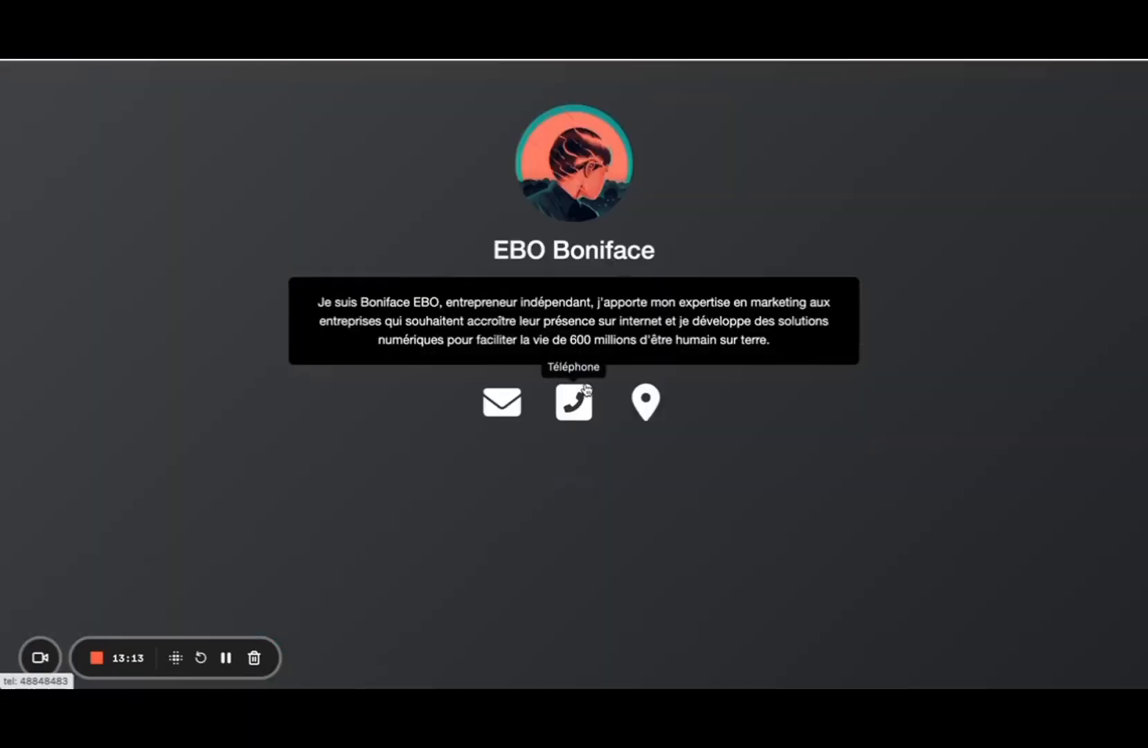
Back in the editor, open Réducteur de liens to list the talio.me/ronald link.
click(346, 60)
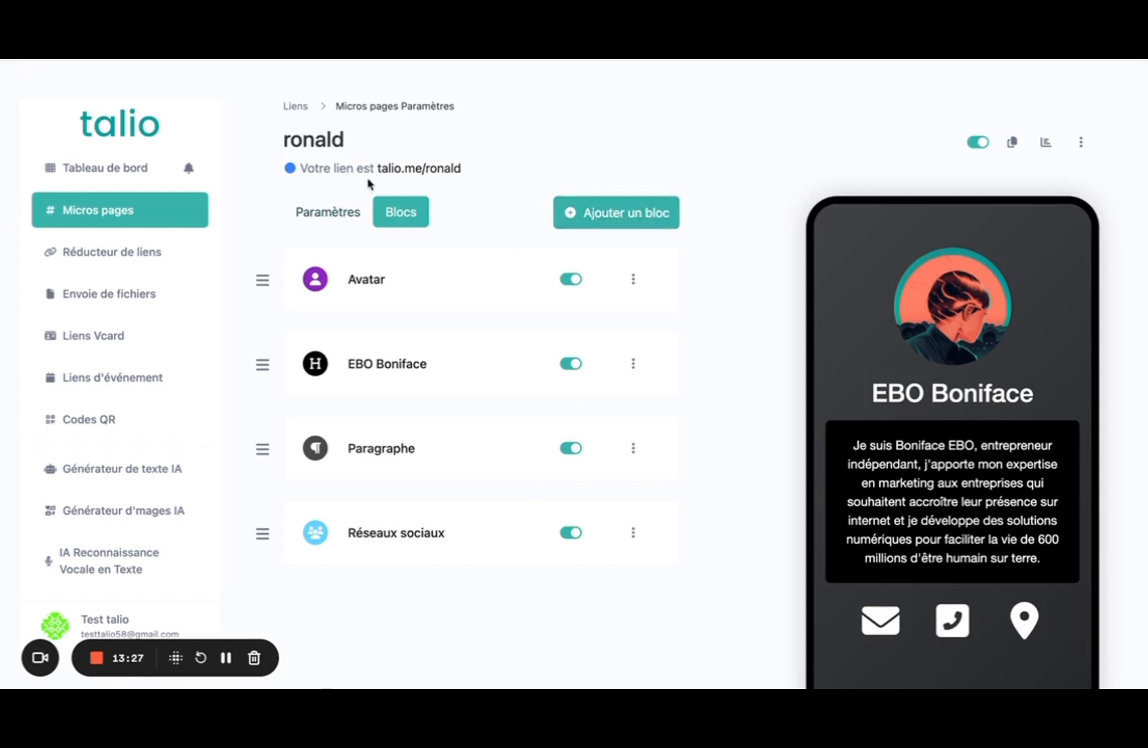
click(297, 107)
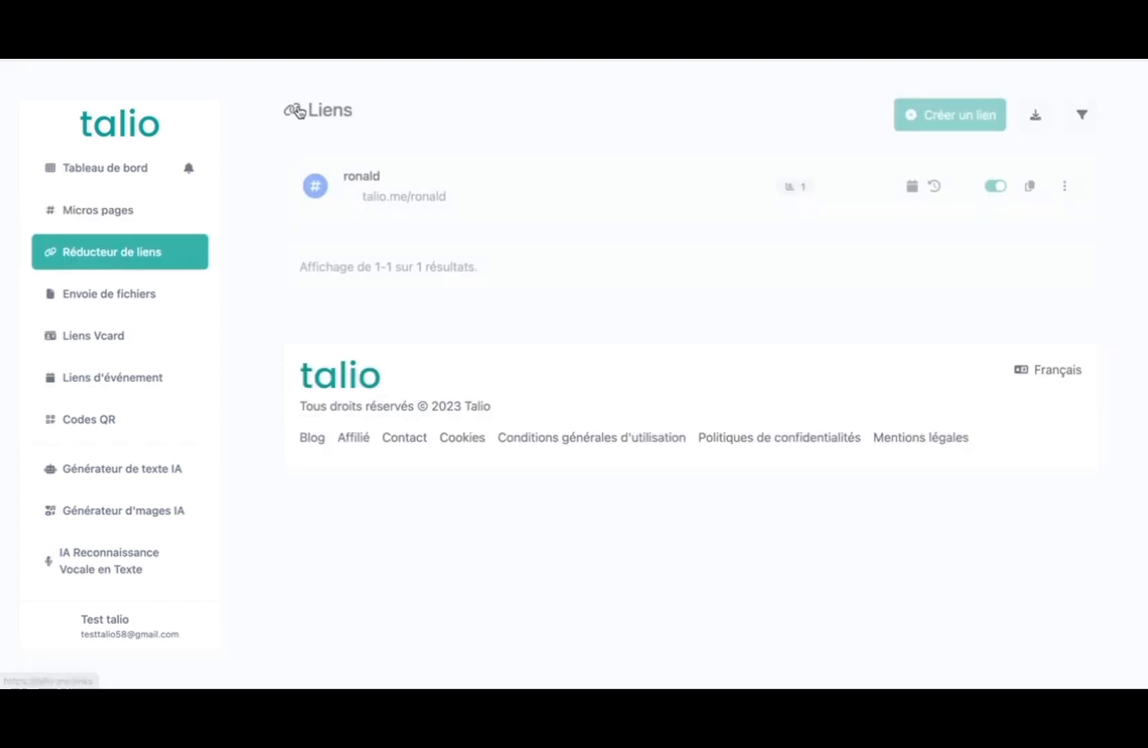